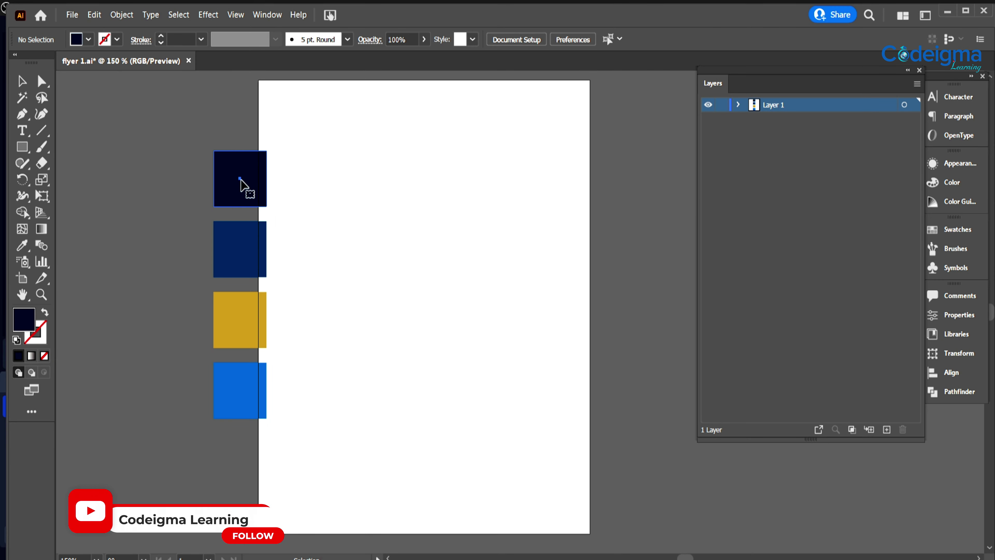
# Step: Draw a background rectangle about 196 × 253 px covering the artboard, filled with the near-black navy swatch colour
pyautogui.click(240, 184)
pyautogui.moveTo(258, 81); pyautogui.dragTo(589, 533)
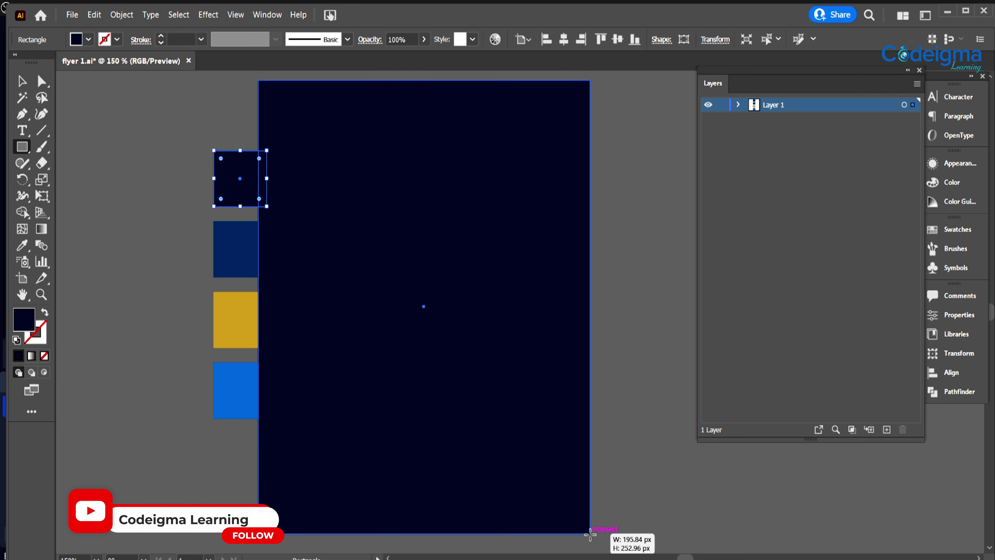
pyautogui.click(21, 81)
pyautogui.moveTo(258, 307); pyautogui.dragTo(260, 309)
# Step: Shift the four colour swatches about 12.5 px away from the artboard and lock the background rectangle in Layer 1
pyautogui.moveTo(180, 145); pyautogui.dragTo(235, 370)
pyautogui.moveTo(238, 328); pyautogui.dragTo(217, 328)
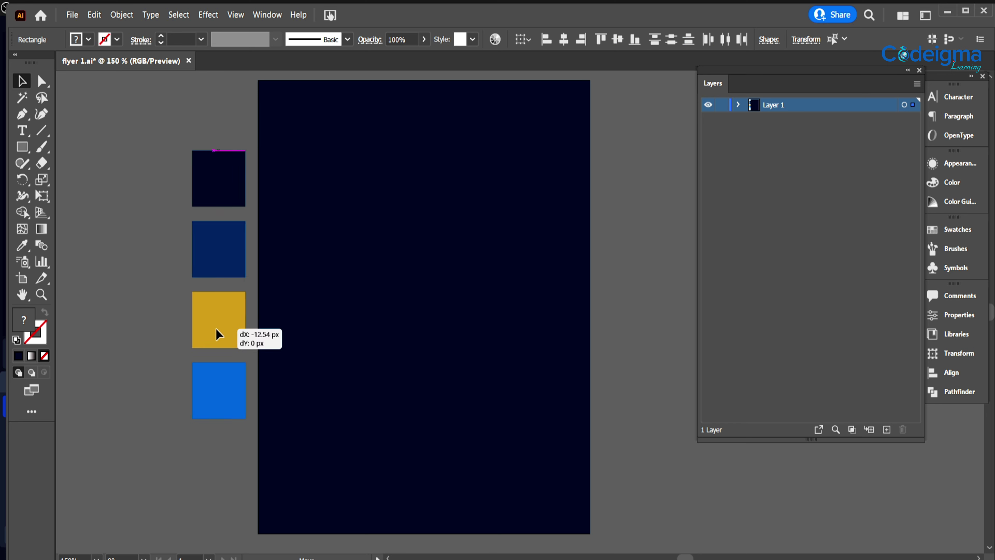
pyautogui.click(660, 344)
pyautogui.click(739, 105)
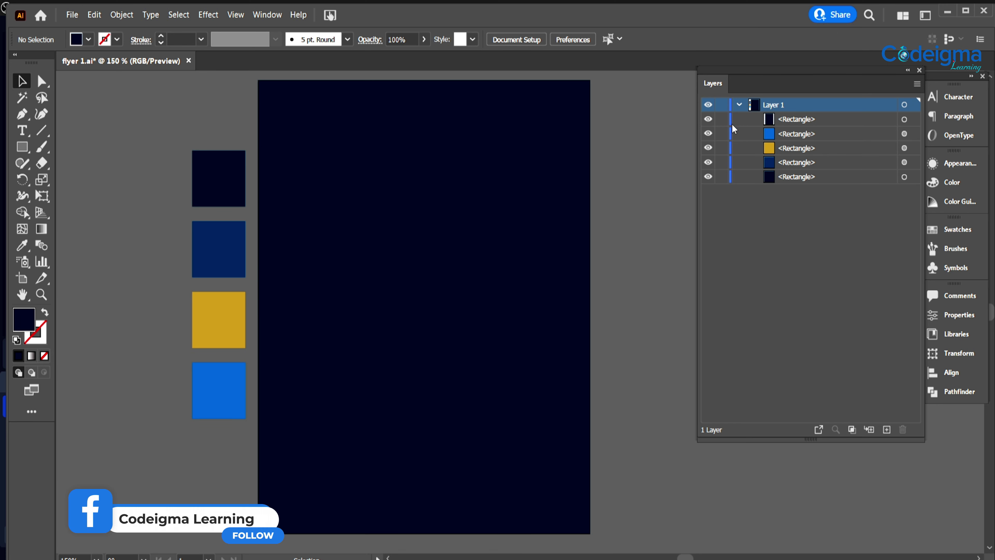
# Step: Draw a large, nearly square rectangle in the middle of the artboard, filled with the dark blue swatch colour
pyautogui.click(225, 265)
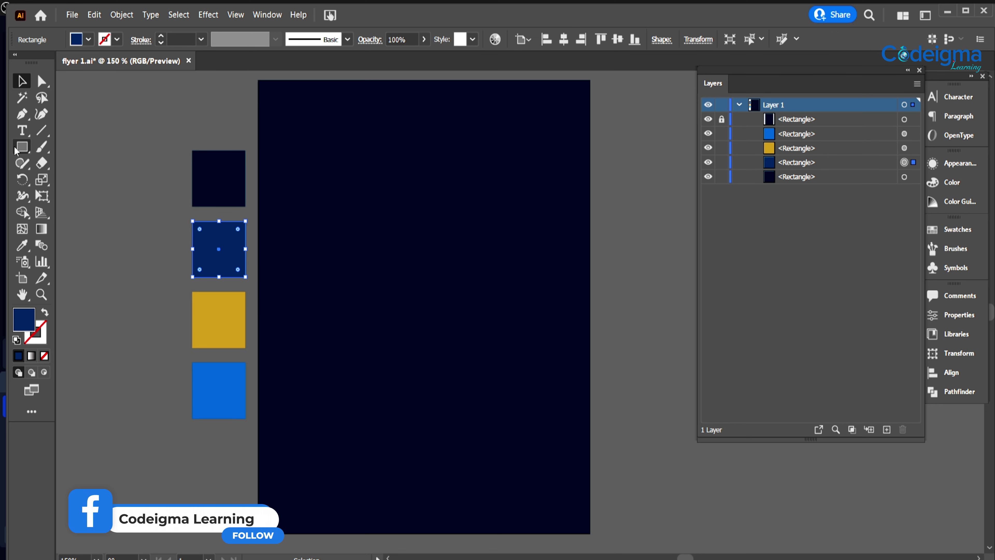
pyautogui.click(22, 146)
pyautogui.click(75, 150)
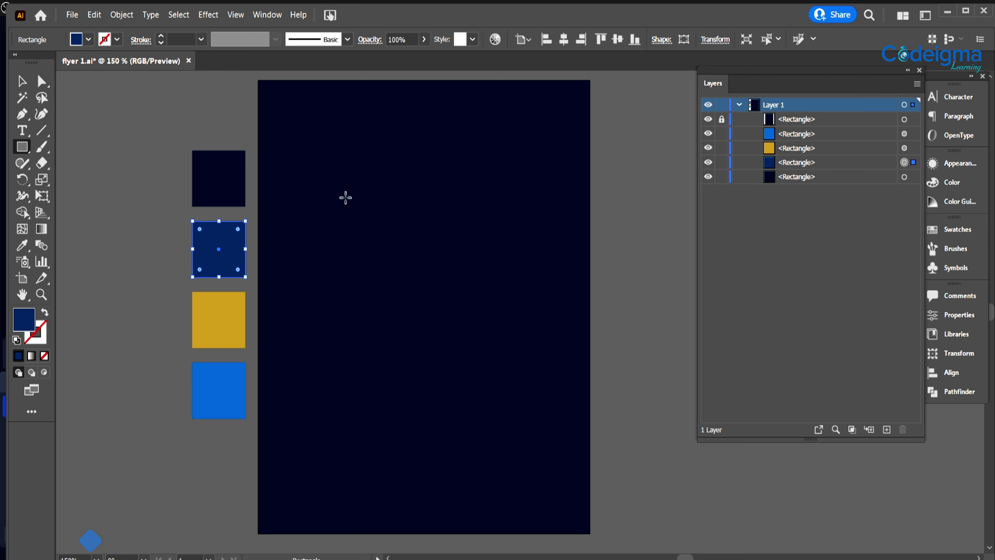
pyautogui.moveTo(345, 196); pyautogui.dragTo(547, 410)
pyautogui.click(21, 81)
# Step: Rotate the dark blue rectangle by 315° to form a diamond
pyautogui.rightClick(461, 331)
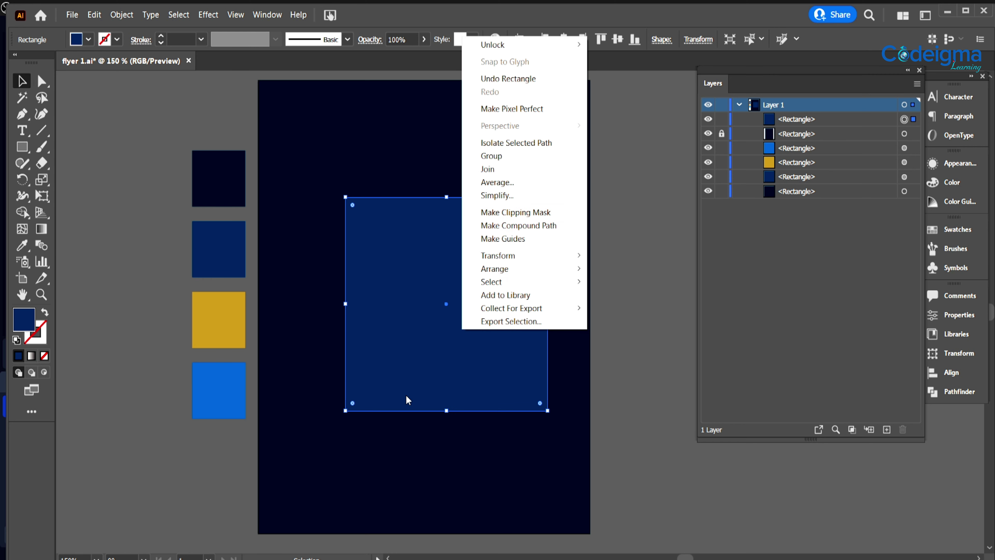
pyautogui.moveTo(535, 259)
pyautogui.click(618, 286)
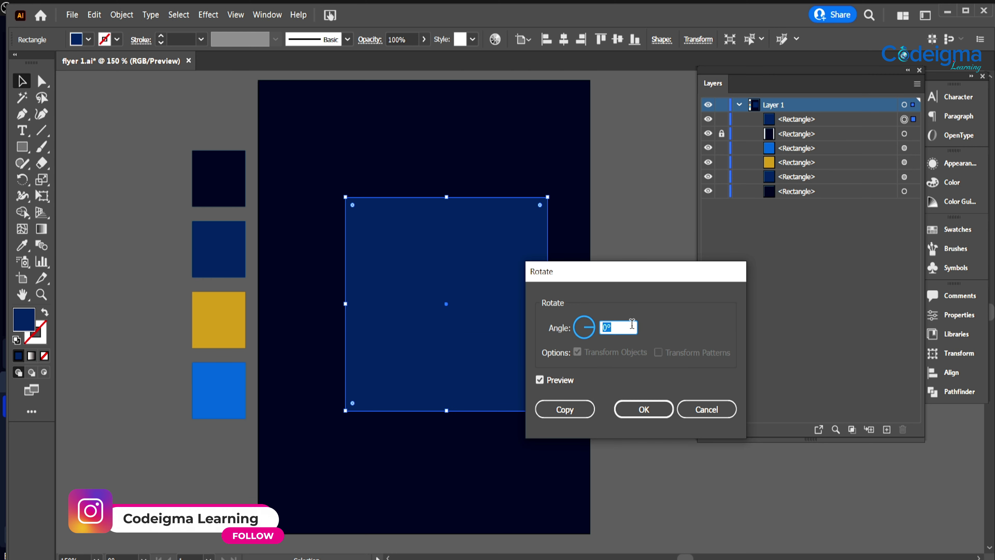
pyautogui.write('315')
pyautogui.press('Return')
# Step: Enlarge the dark blue diamond and position it so it overhangs the artboard's left edge
pyautogui.moveTo(441, 352); pyautogui.dragTo(355, 332)
pyautogui.moveTo(511, 282); pyautogui.dragTo(437, 311)
pyautogui.moveTo(323, 110); pyautogui.dragTo(324, 127)
pyautogui.moveTo(352, 279); pyautogui.dragTo(367, 274)
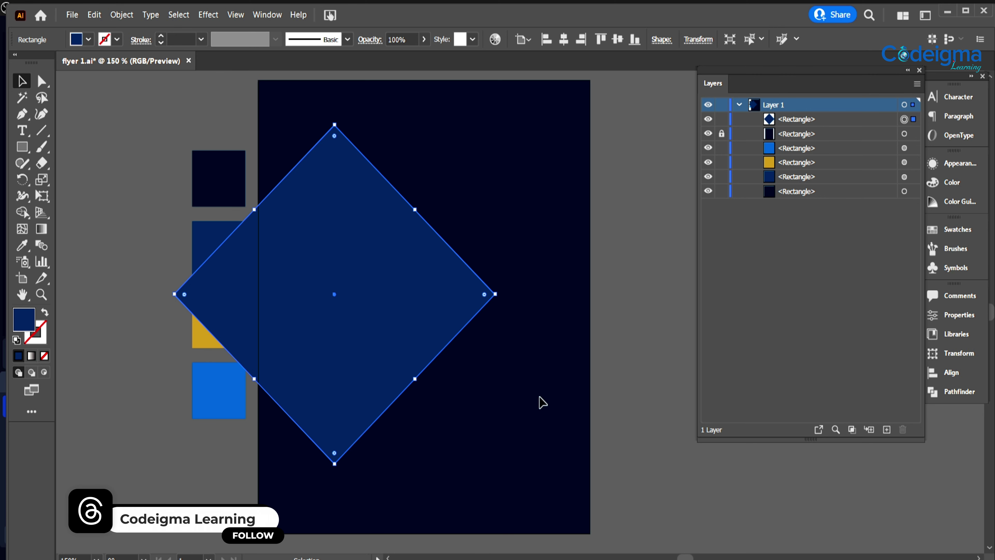
pyautogui.click(524, 400)
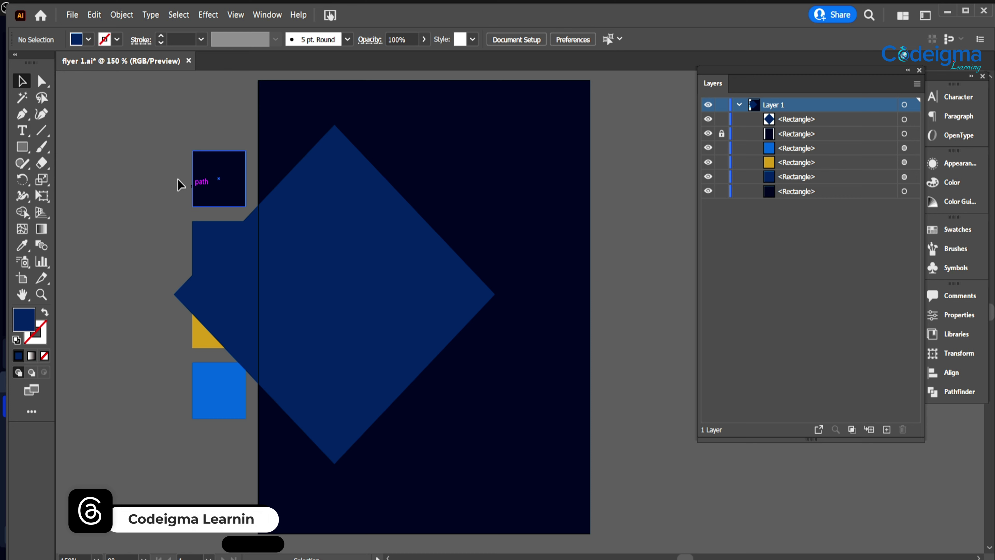
# Step: Draw a smaller dark blue square over the artboard's upper-left corner and rotate it into a diamond
pyautogui.click(23, 148)
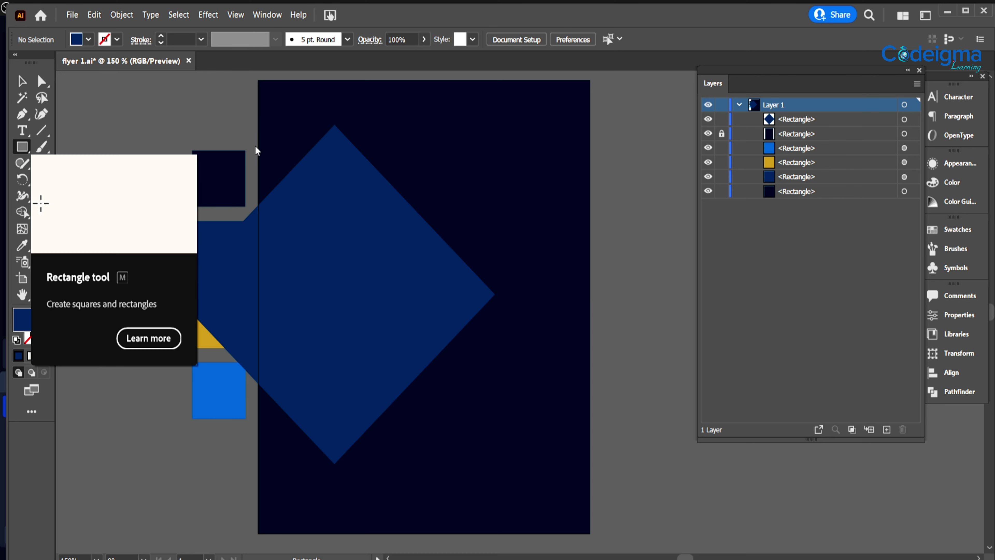
pyautogui.moveTo(457, 154)
pyautogui.mouseDown()
pyautogui.moveTo(547, 248)
pyautogui.moveTo(266, 151)
pyautogui.mouseUp()
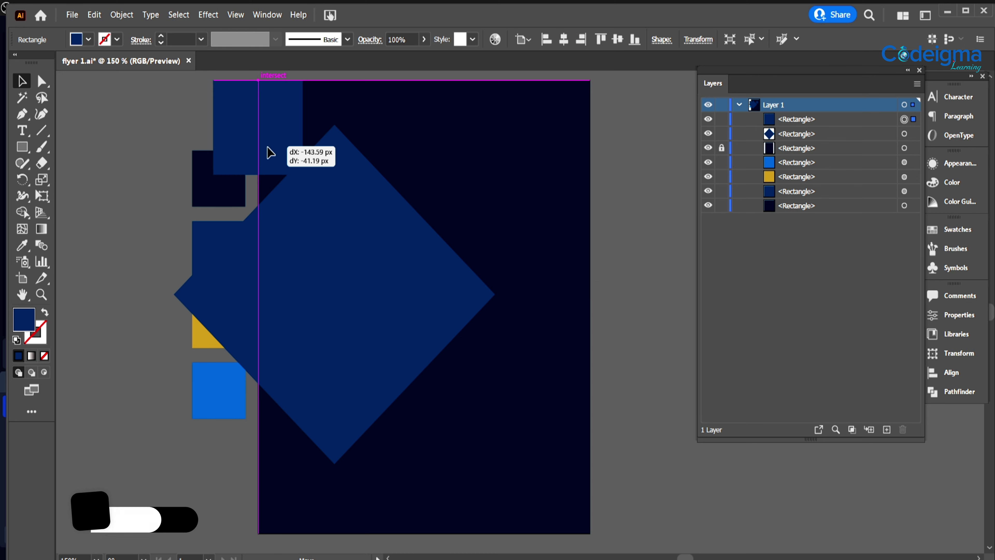
pyautogui.moveTo(304, 75); pyautogui.dragTo(329, 123)
pyautogui.moveTo(286, 129)
pyautogui.mouseDown()
pyautogui.moveTo(279, 147)
pyautogui.moveTo(296, 134)
pyautogui.mouseUp()
# Step: Enlarge the small diamond slightly and align it beside the large diamond, leaving a narrow parallel gap
pyautogui.moveTo(371, 136); pyautogui.dragTo(373, 211)
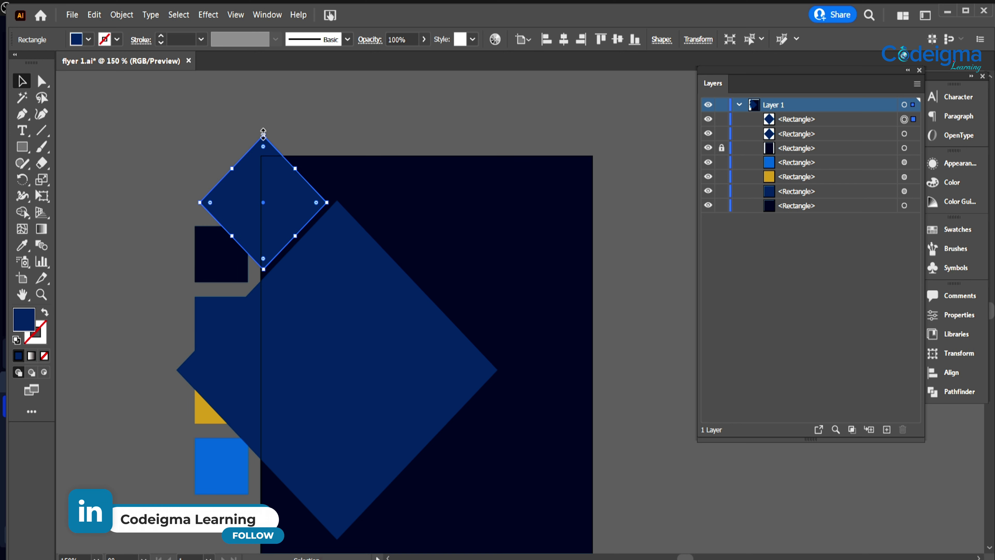
pyautogui.moveTo(263, 134); pyautogui.dragTo(263, 117)
pyautogui.moveTo(291, 177); pyautogui.dragTo(289, 179)
pyautogui.click(463, 253)
# Step: Duplicate the small diamond to the artboard's lower-left corner, leaving the same narrow gap to the large diamond
pyautogui.moveTo(470, 283); pyautogui.dragTo(482, 178)
pyautogui.moveTo(302, 104); pyautogui.dragTo(300, 455)
pyautogui.moveTo(318, 408); pyautogui.dragTo(302, 443)
pyautogui.moveTo(280, 480); pyautogui.dragTo(282, 479)
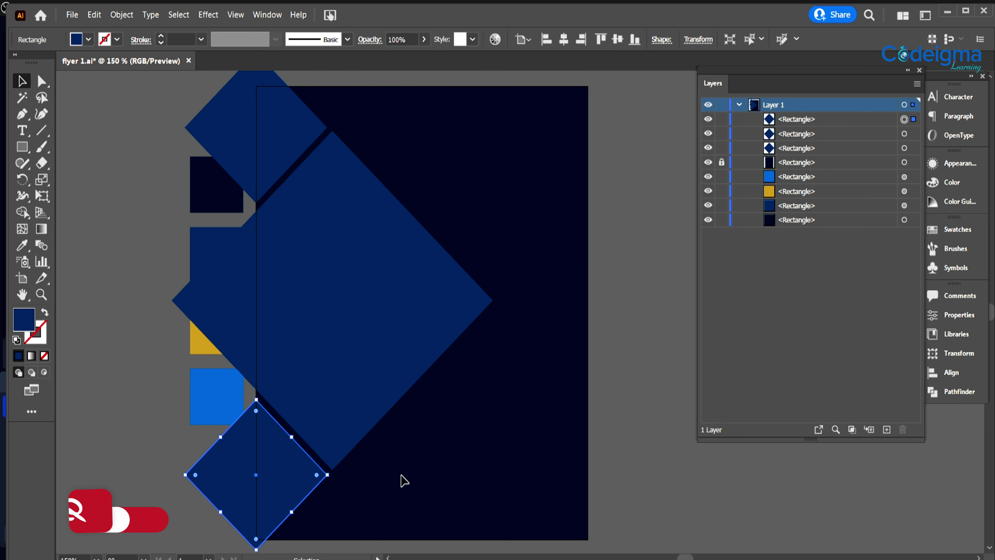
# Step: Copy the large diamond in place and shrink the copy about its centre to leave an even border
pyautogui.click(353, 341)
pyautogui.hotkey('ctrl', 'c')
pyautogui.hotkey('ctrl', 'f')
pyautogui.moveTo(332, 131); pyautogui.dragTo(333, 191)
pyautogui.moveTo(384, 247); pyautogui.dragTo(379, 215)
# Step: Fill the inner diamond with the bright blue swatch colour and keep it centred on the large diamond
pyautogui.click(22, 245)
pyautogui.click(220, 394)
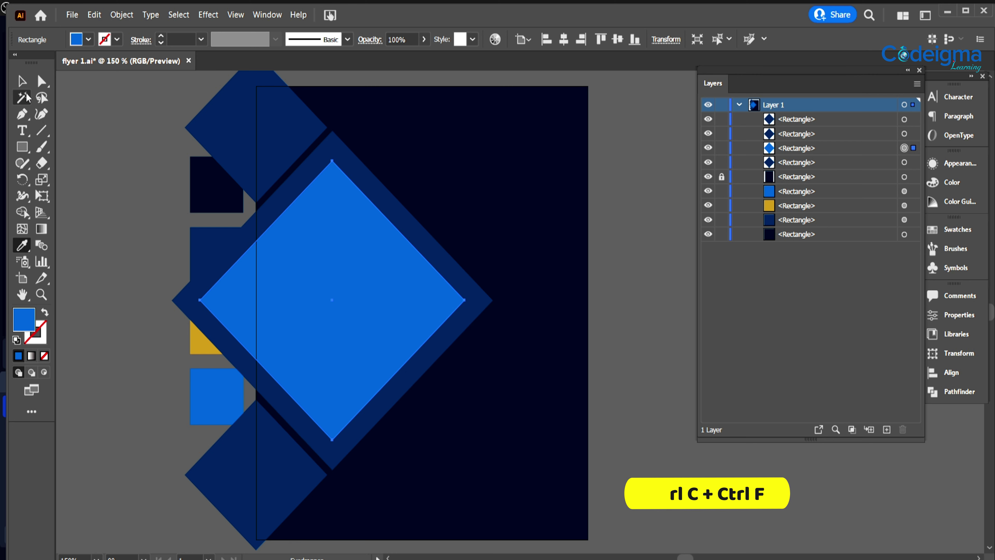
pyautogui.click(22, 82)
pyautogui.moveTo(350, 327); pyautogui.dragTo(351, 328)
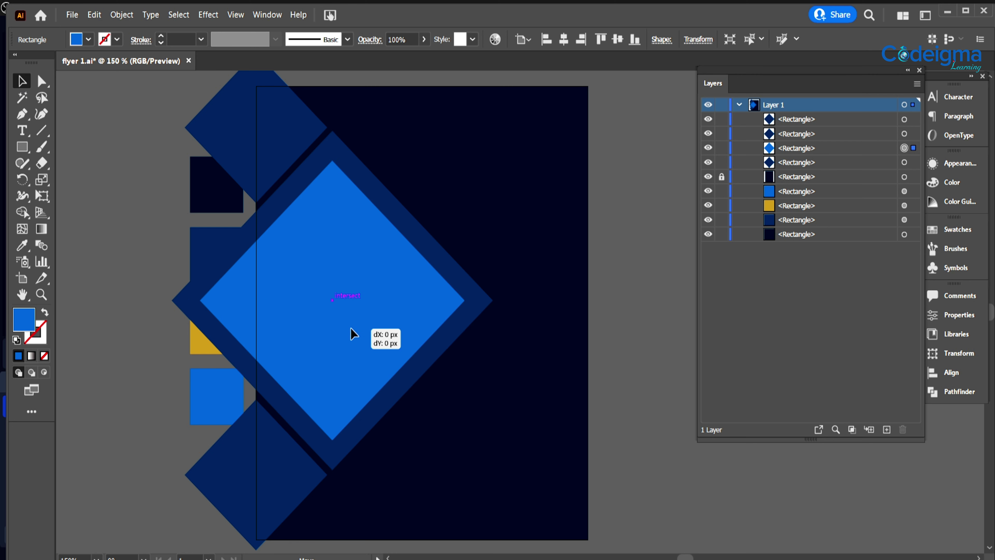
# Step: Copy the bright blue diamond in place, shrink the copy about its centre and fill it white
pyautogui.hotkey('ctrl', 'c')
pyautogui.hotkey('ctrl', 'f')
pyautogui.moveTo(332, 161); pyautogui.dragTo(332, 187)
pyautogui.click(79, 39)
pyautogui.click(26, 63)
# Step: Enlarge the white diamond slightly and centre it so only a thin bright blue border surrounds it
pyautogui.moveTo(339, 348); pyautogui.dragTo(340, 344)
pyautogui.moveTo(332, 174); pyautogui.dragTo(332, 170)
pyautogui.moveTo(348, 279); pyautogui.dragTo(347, 278)
pyautogui.click(641, 440)
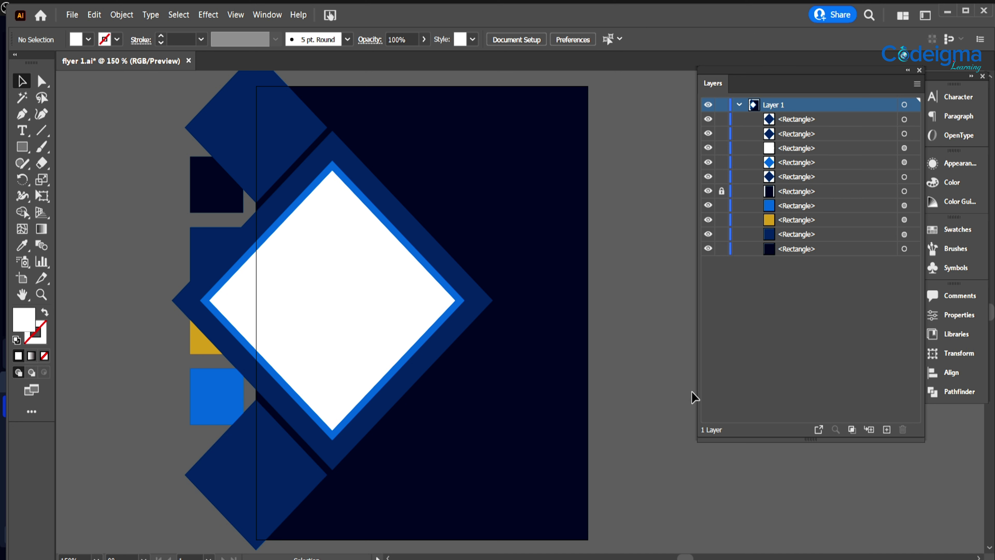
# Step: Pick up the dark blue swatch's fill, show the rulers and place a horizontal guide through the large diamond's centre
pyautogui.click(214, 251)
pyautogui.moveTo(22, 114); pyautogui.dragTo(64, 113)
pyautogui.hotkey('ctrl', 'r')
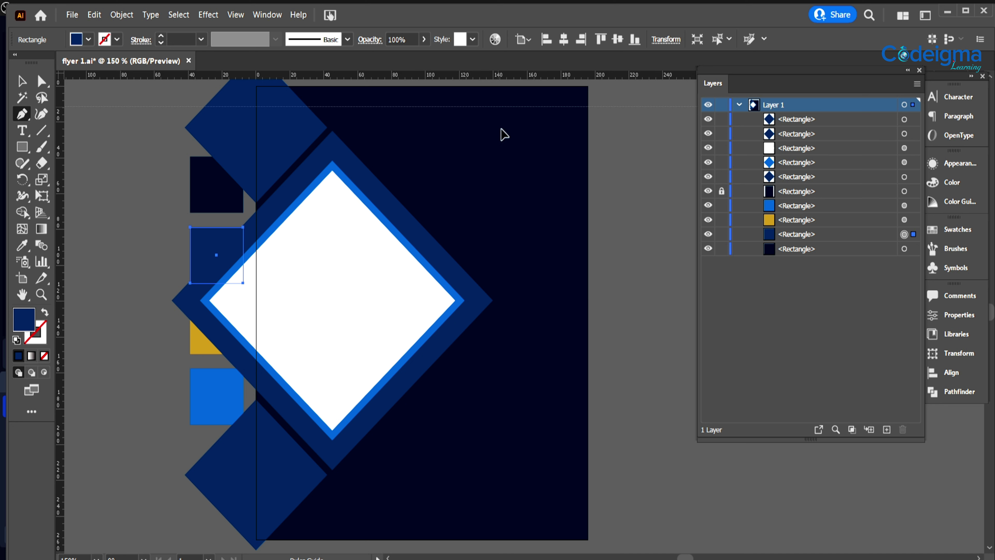
pyautogui.moveTo(517, 301); pyautogui.dragTo(518, 299)
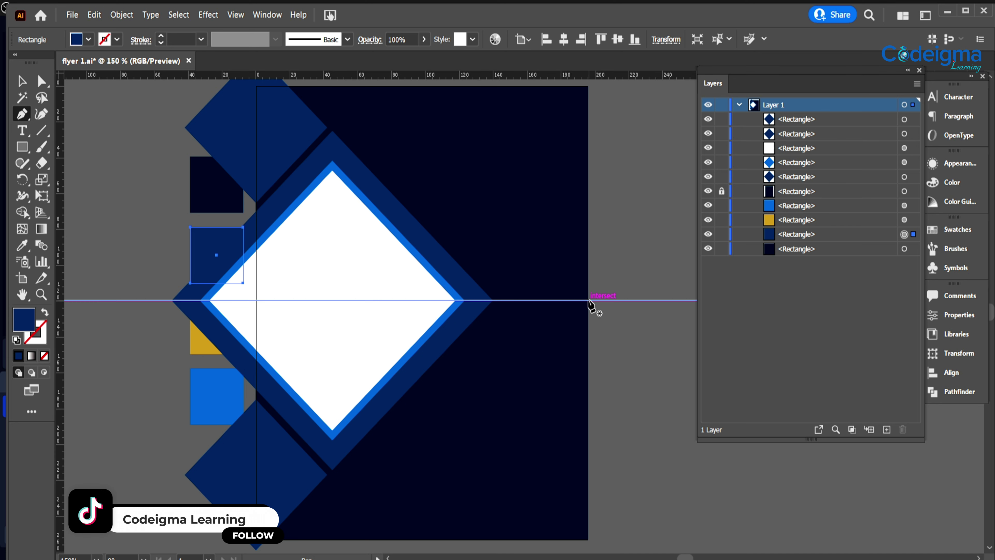
# Step: Draw a closed dark blue Pen shape over the artboard's upper-right area, ending at the guide, with its slanted edge parallel to the diamond
pyautogui.click(587, 300)
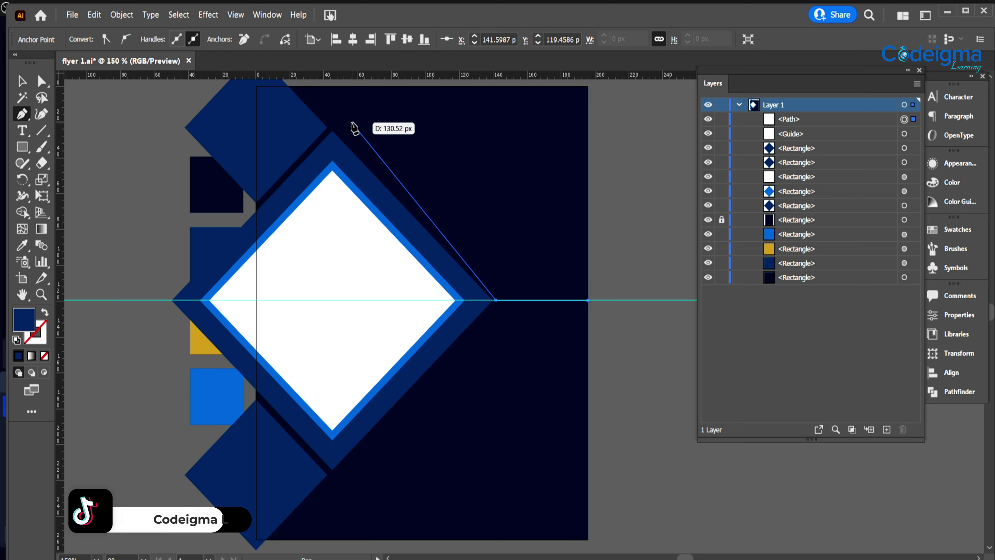
pyautogui.hotkey('ctrl', 'z')
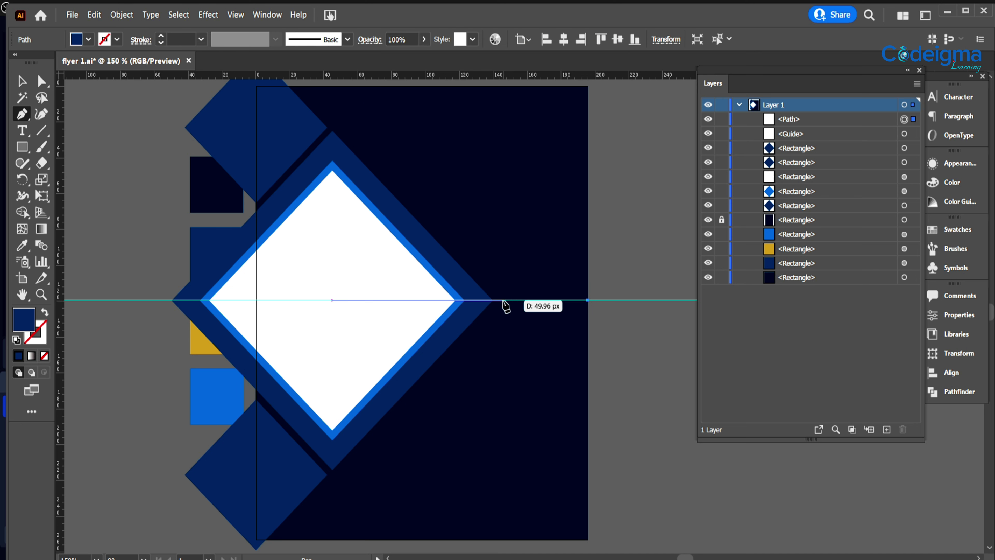
pyautogui.click(503, 301)
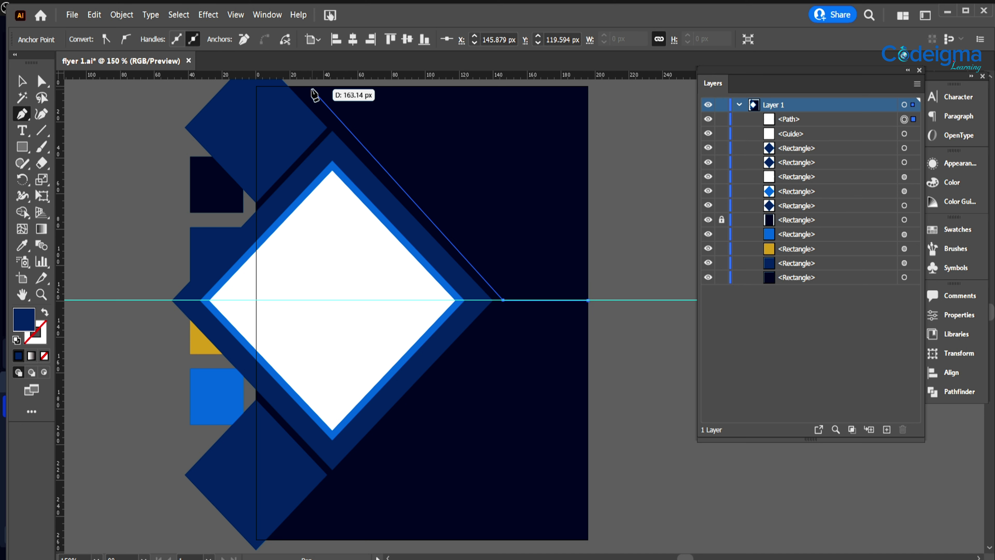
pyautogui.click(299, 84)
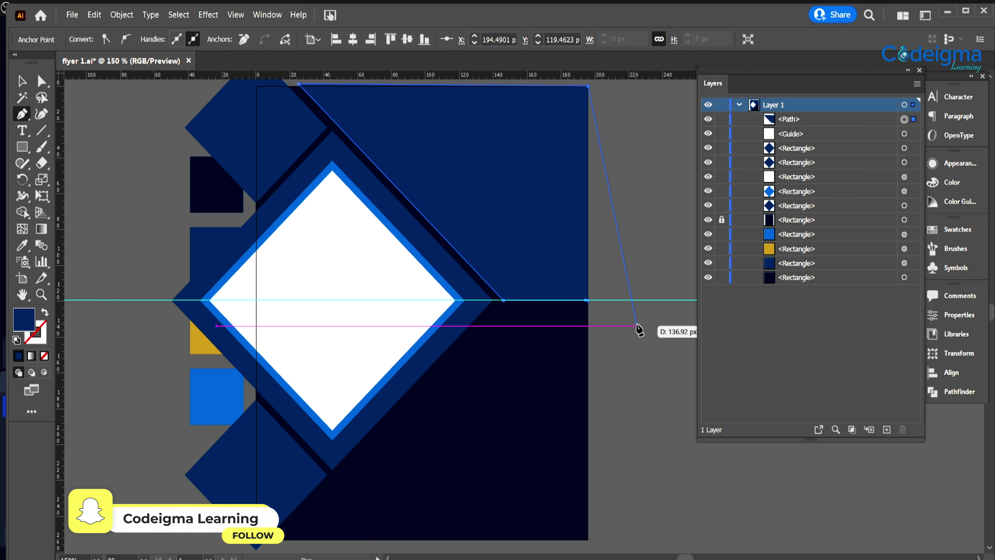
pyautogui.hotkey('ctrl', 'z')
pyautogui.click(588, 301)
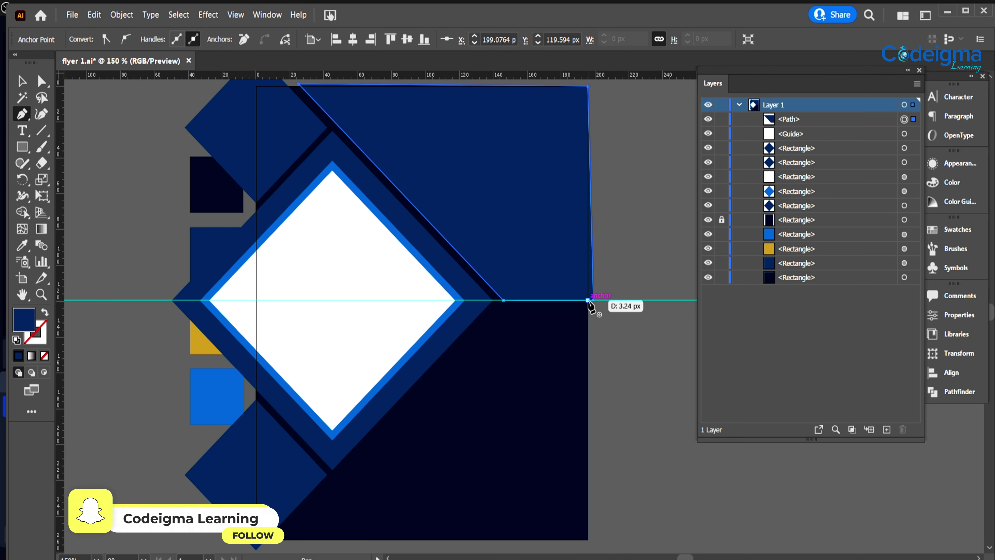
# Step: Delete the stray anchor point of the upper-right shape that sticks out past the artboard's right edge at the guide
pyautogui.click(22, 82)
pyautogui.click(653, 364)
pyautogui.hotkey('ctrl', '+')
pyautogui.hotkey('ctrl', '+')
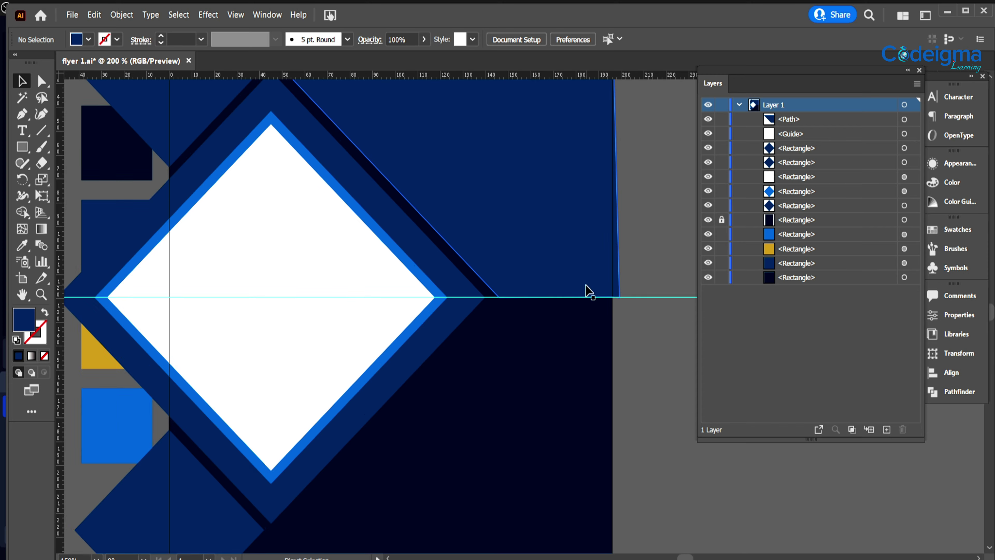
pyautogui.press('space')
pyautogui.moveTo(586, 285); pyautogui.dragTo(487, 347)
pyautogui.click(511, 311)
pyautogui.click(41, 81)
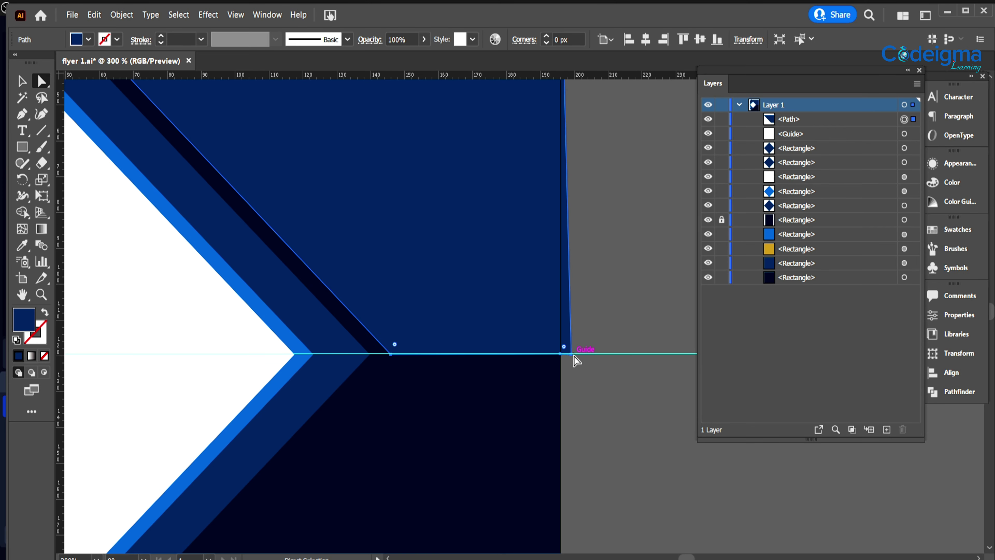
pyautogui.moveTo(21, 114); pyautogui.dragTo(78, 149)
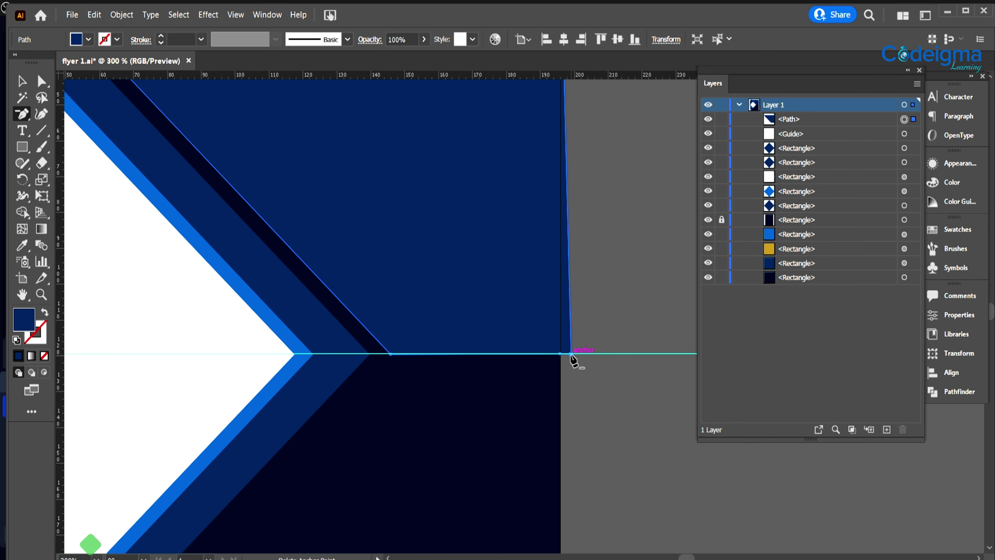
pyautogui.click(571, 354)
pyautogui.click(22, 81)
pyautogui.click(593, 410)
# Step: Copy the upper-right shape in place and apply the gold swatch colour to the copy
pyautogui.hotkey('ctrl', '-')
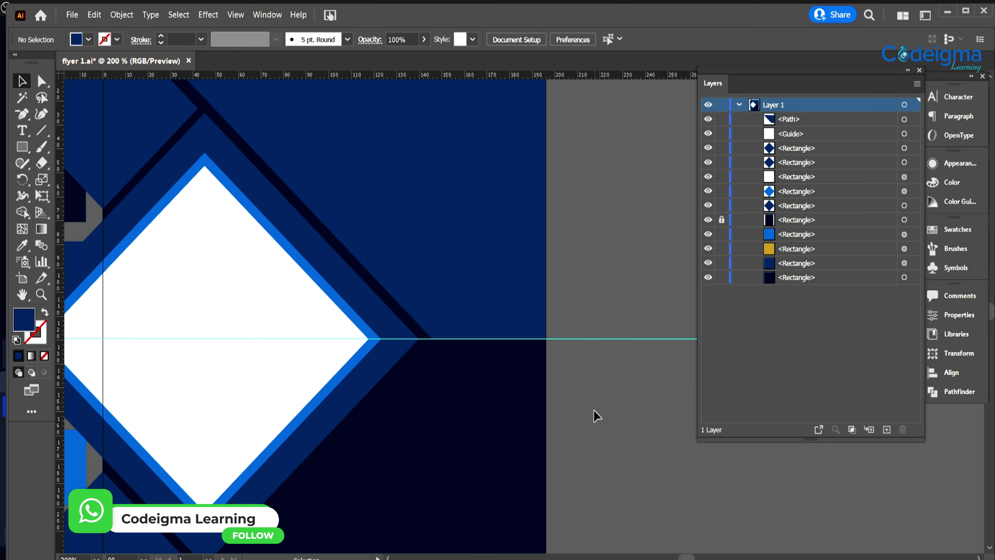
pyautogui.hotkey('ctrl', '-')
pyautogui.click(464, 281)
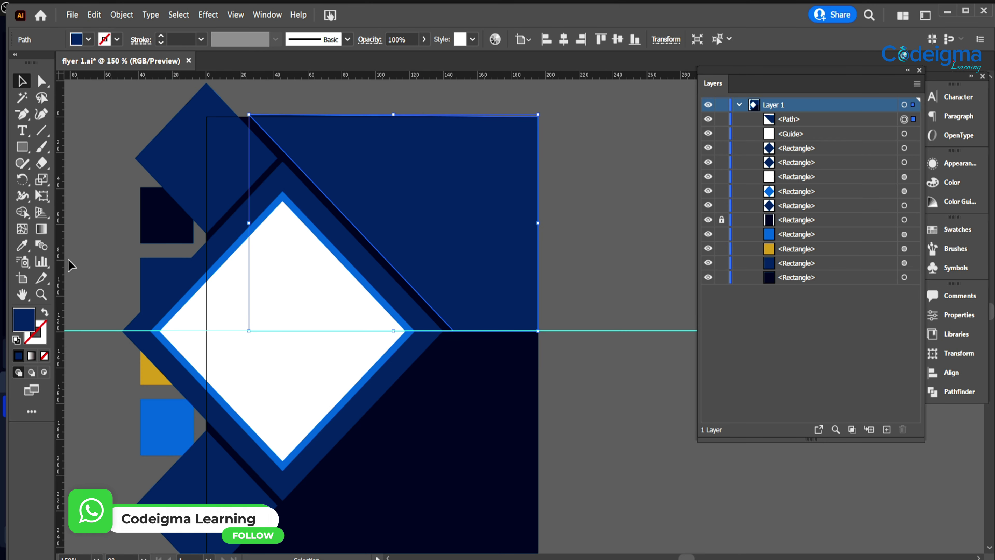
pyautogui.hotkey('ctrl', 'c')
pyautogui.hotkey('ctrl', 'f')
pyautogui.press('i')
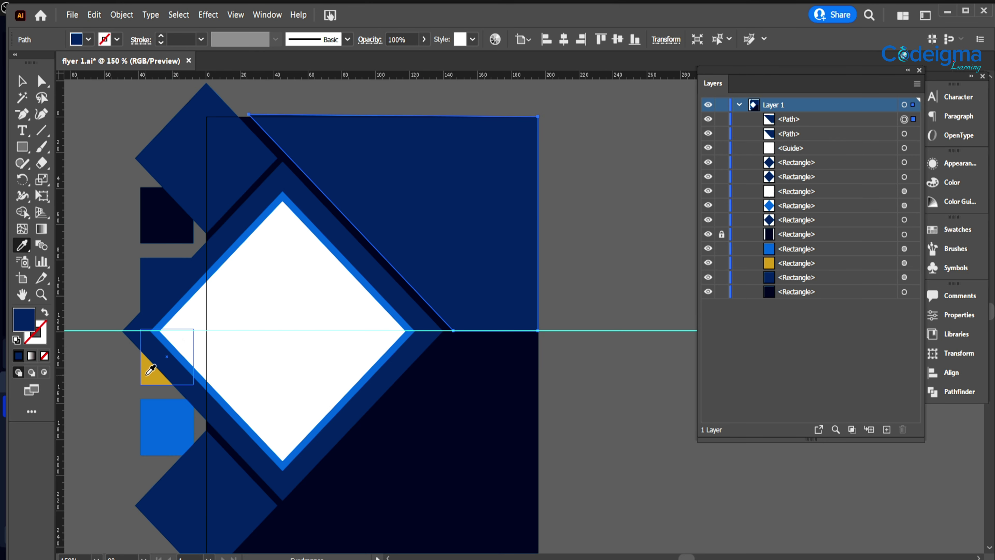
pyautogui.click(154, 367)
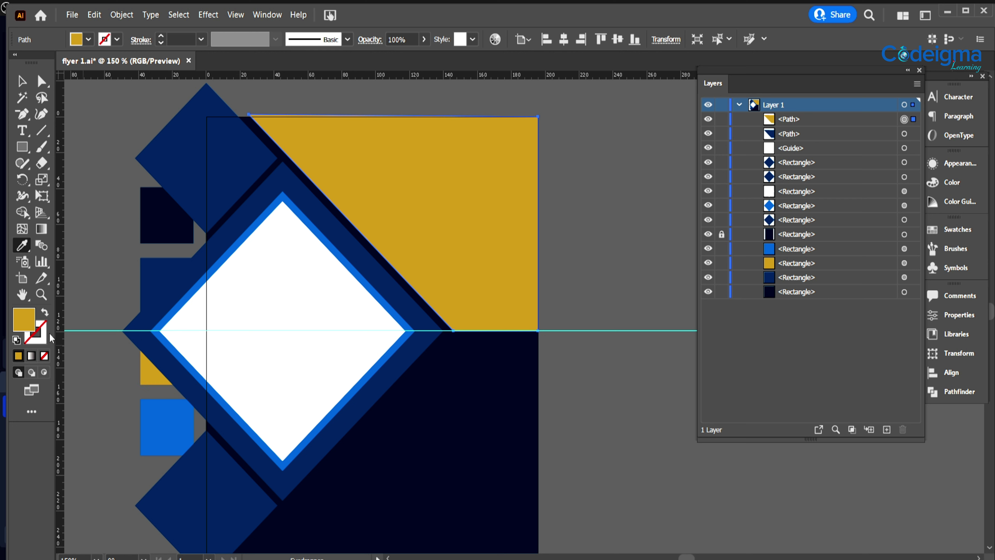
# Step: Swap the copied shape's gold fill to the stroke, align the stroke to the inside and set its weight to 2 pt
pyautogui.click(45, 313)
pyautogui.click(143, 40)
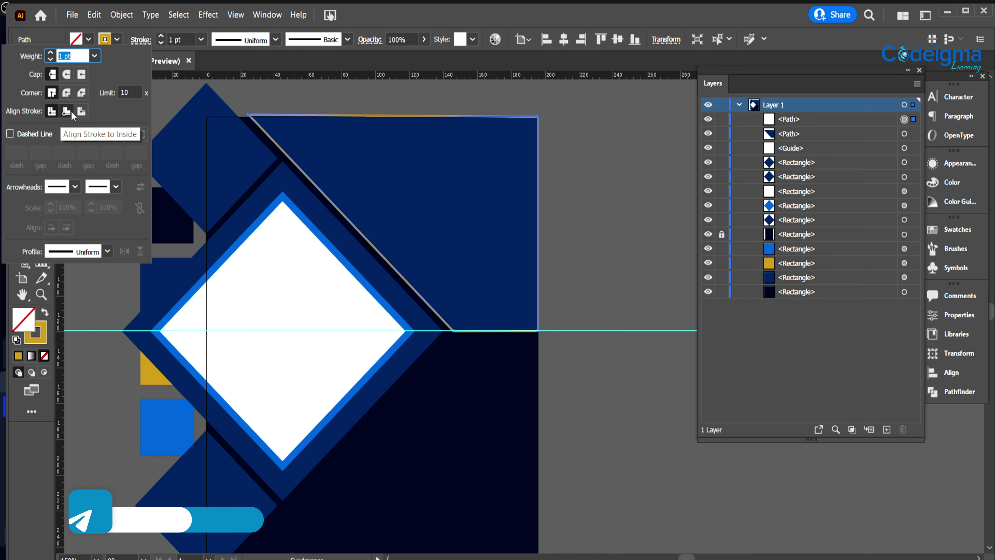
pyautogui.click(71, 110)
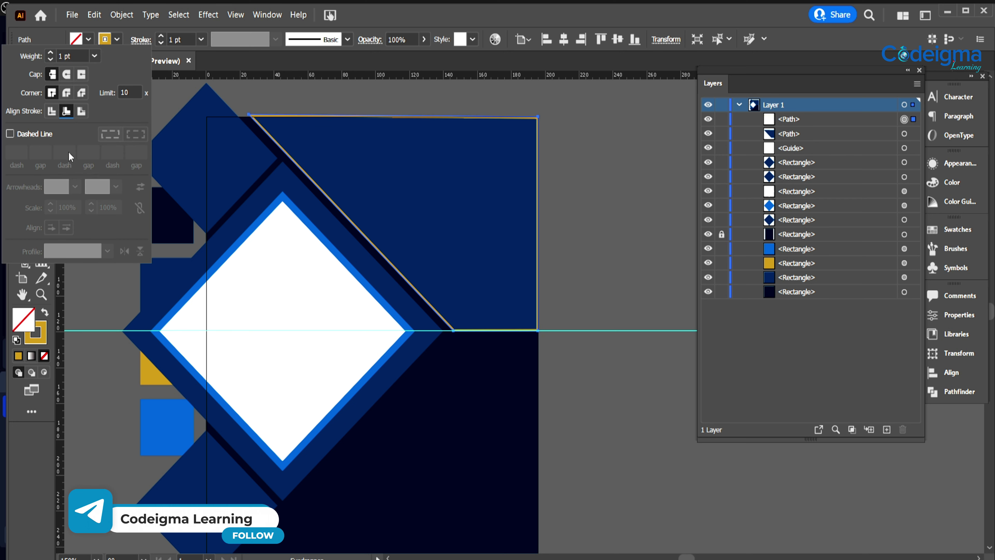
pyautogui.click(201, 39)
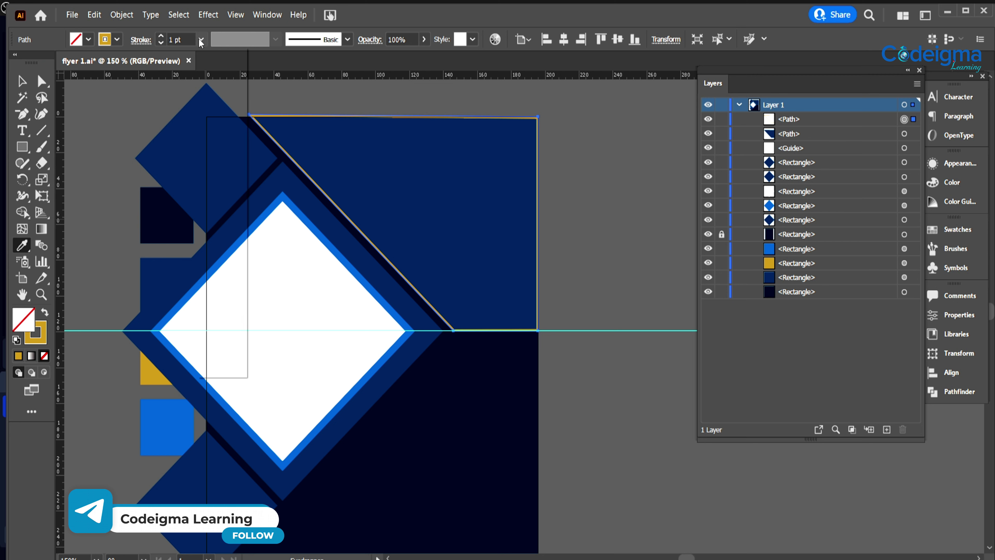
pyautogui.click(206, 112)
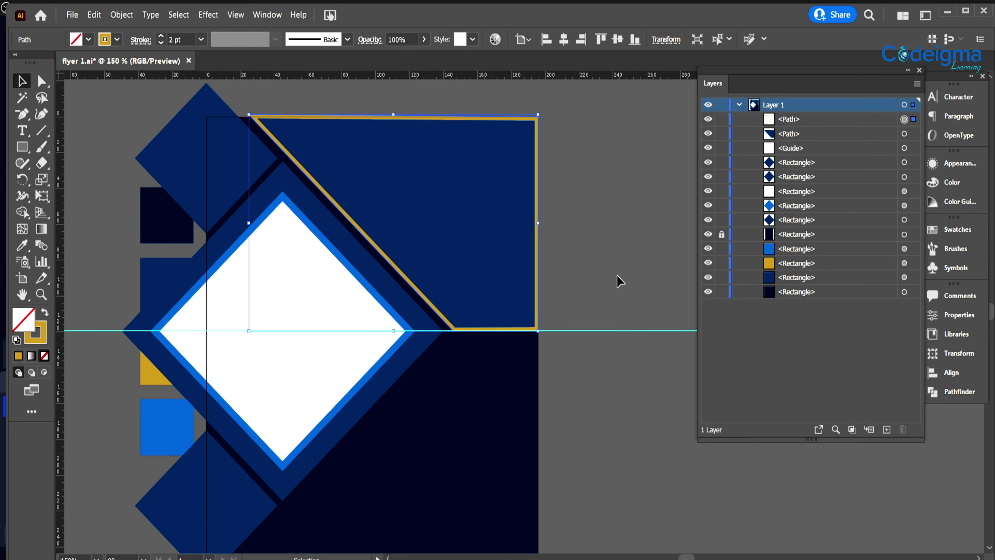
pyautogui.click(120, 15)
pyautogui.click(586, 227)
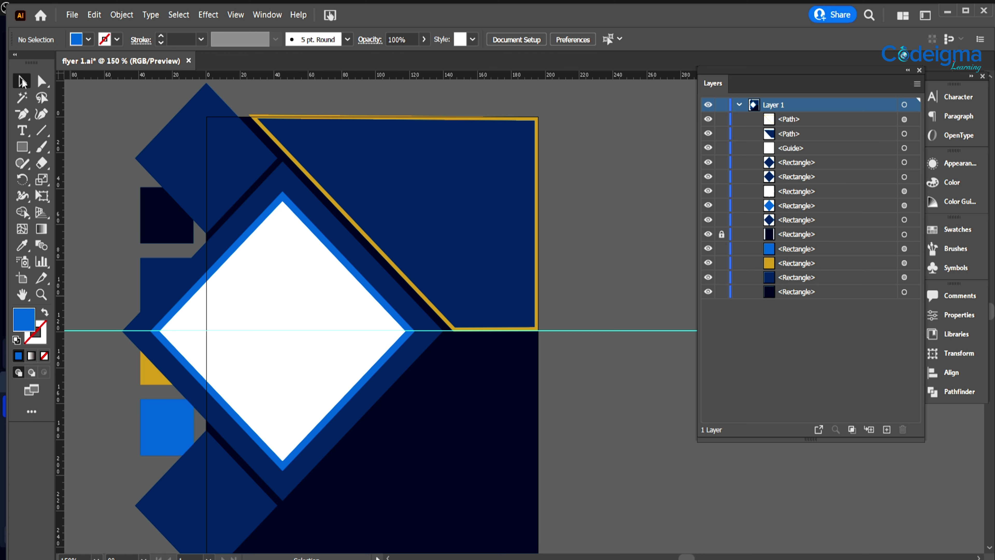
# Step: Apply the blue swatch colour to the upper-right outline shape, swap it to the stroke and set its weight to 2 pt
pyautogui.click(469, 125)
pyautogui.press('i')
pyautogui.click(157, 425)
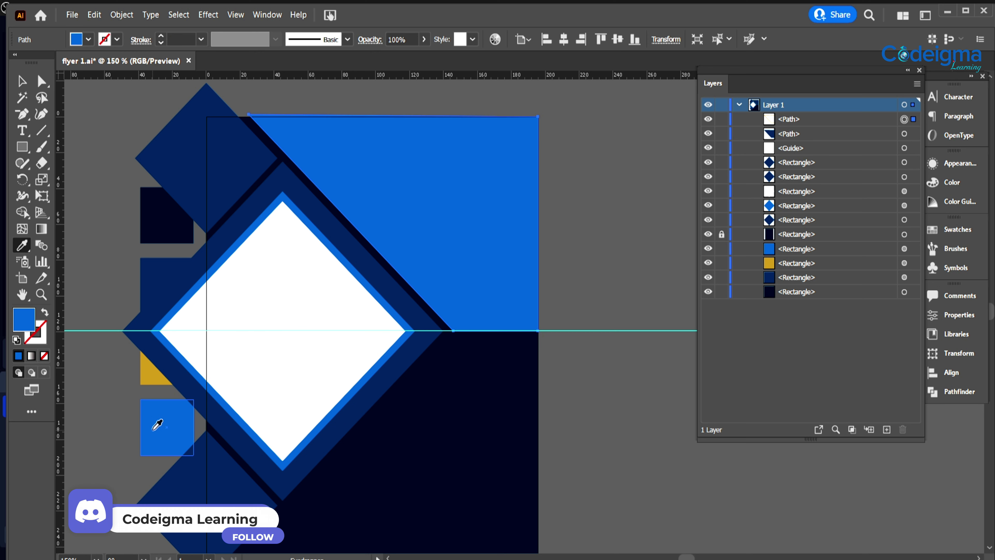
pyautogui.click(45, 313)
pyautogui.click(201, 39)
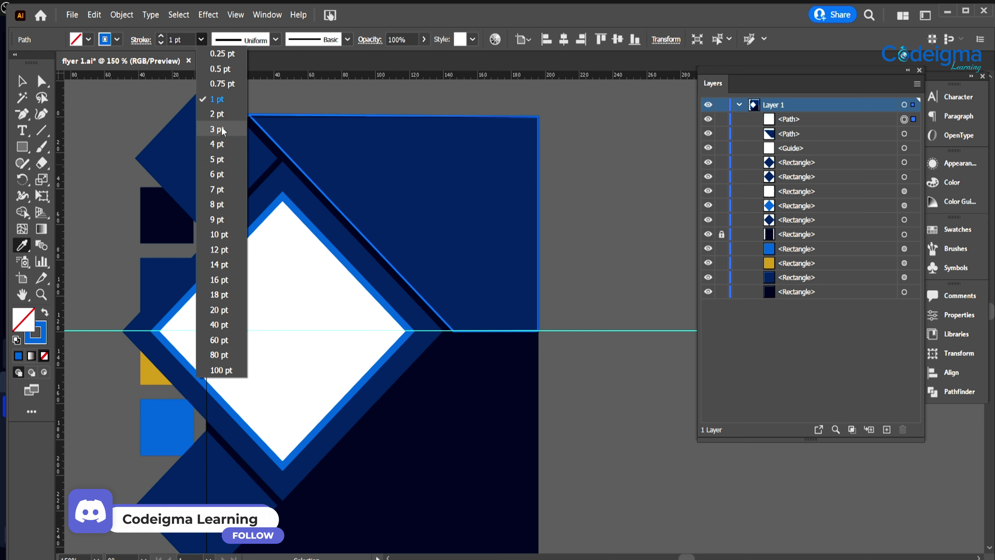
pyautogui.click(218, 114)
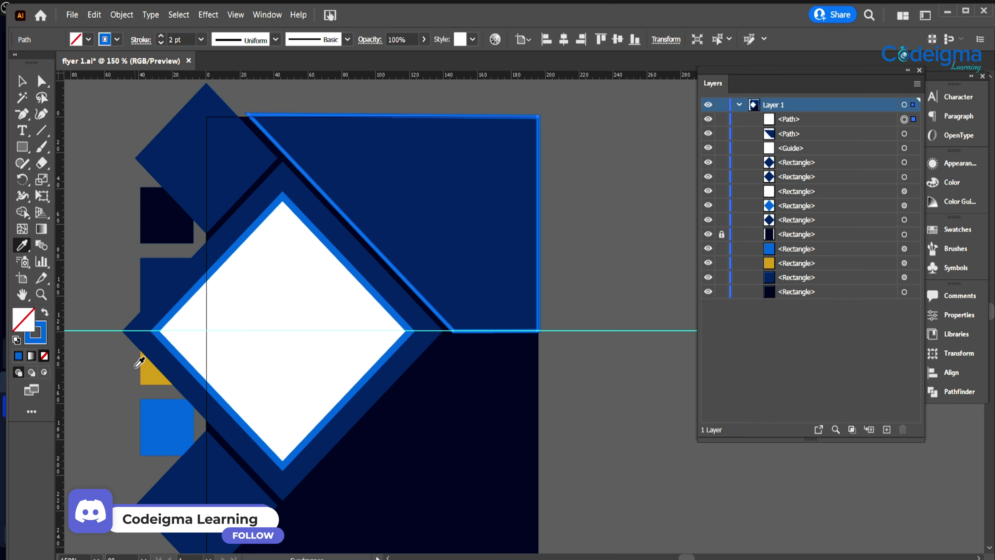
# Step: Align the blue stroke of the upper-right shape to the inside and convert the stroke into a filled compound path
pyautogui.scroll(-3, 219, 291)
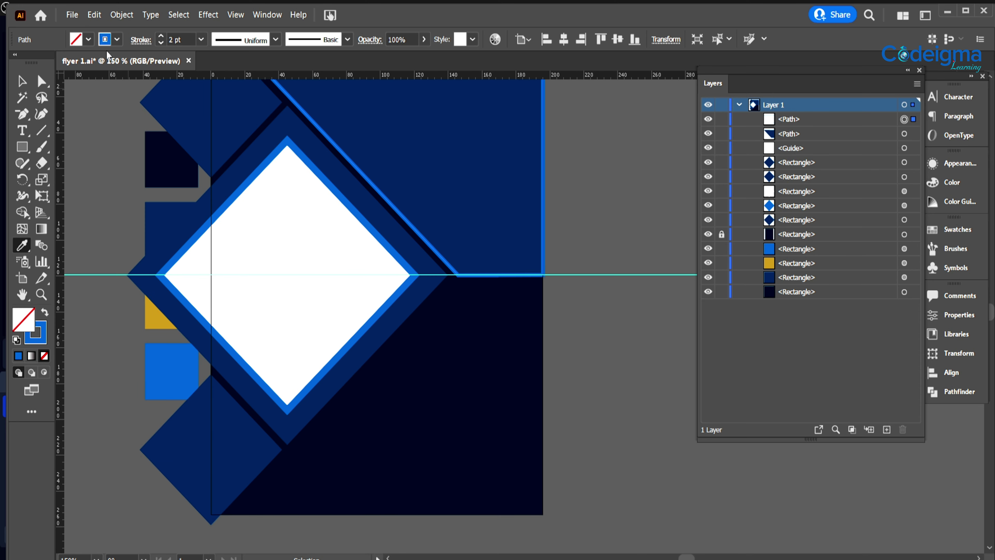
pyautogui.click(141, 40)
pyautogui.click(94, 14)
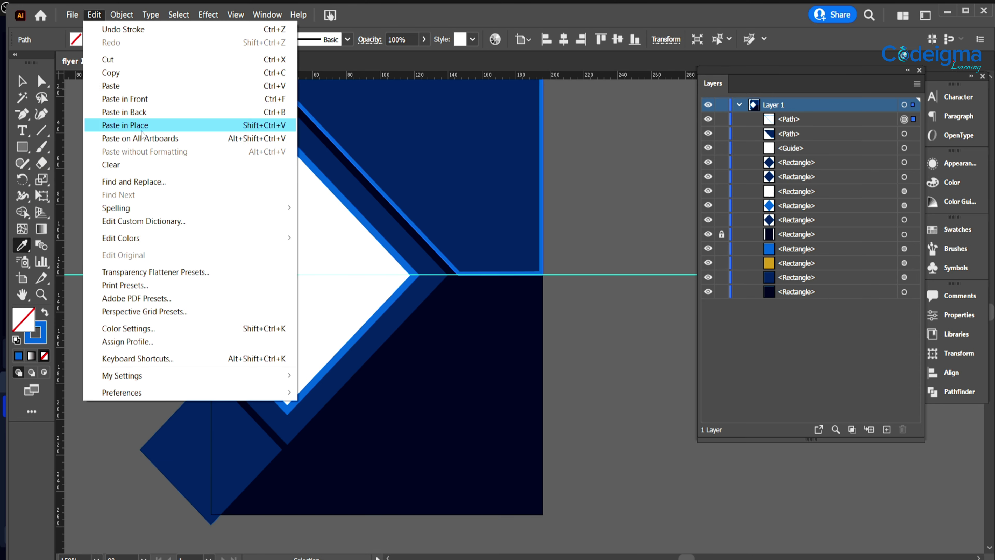
pyautogui.hotkey('ctrl', '8')
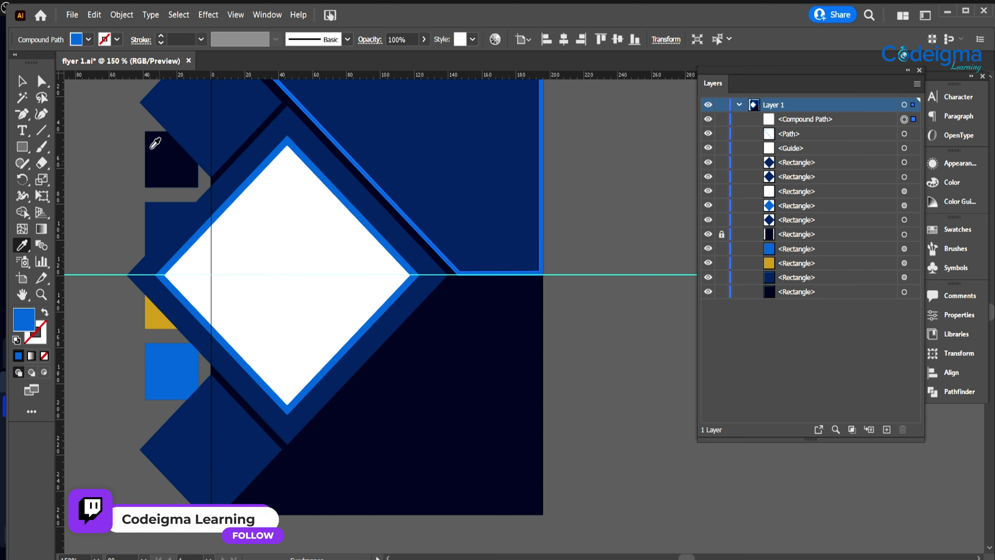
pyautogui.click(122, 16)
pyautogui.click(11, 52)
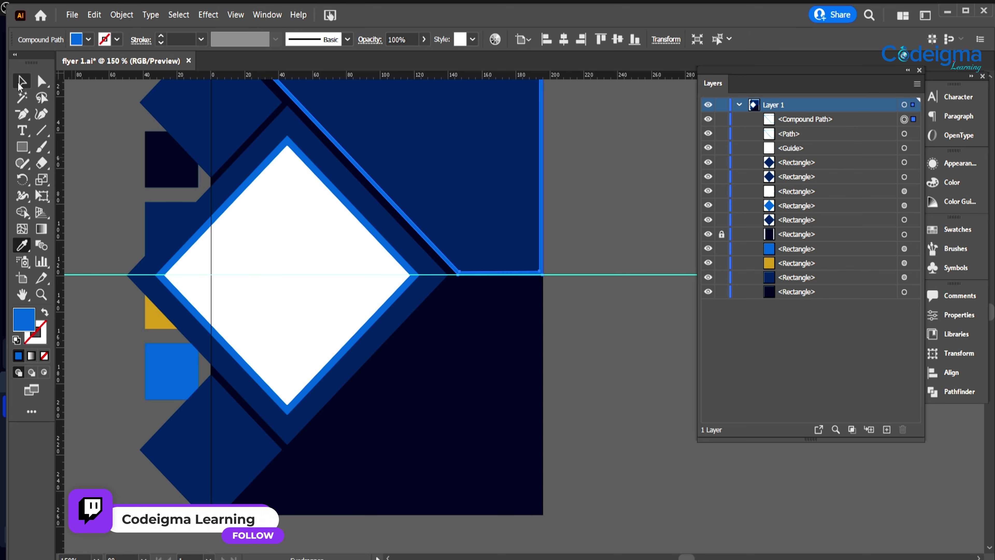
pyautogui.click(638, 403)
pyautogui.moveTo(598, 299); pyautogui.dragTo(598, 327)
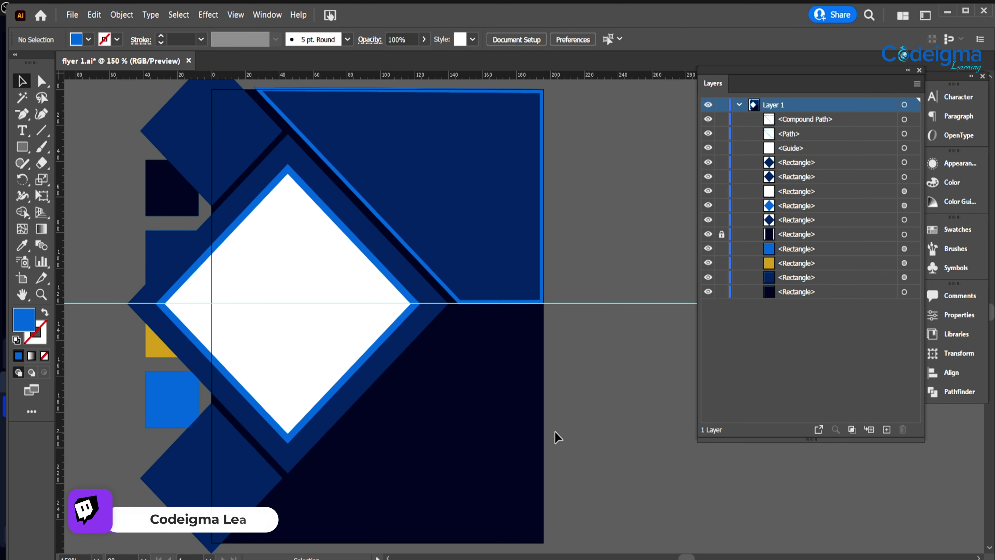
# Step: Copy the lower-left dark blue diamond diagonally down beside it across the artboard's bottom edge and fill the copy with the gold swatch colour
pyautogui.moveTo(434, 464); pyautogui.dragTo(449, 359)
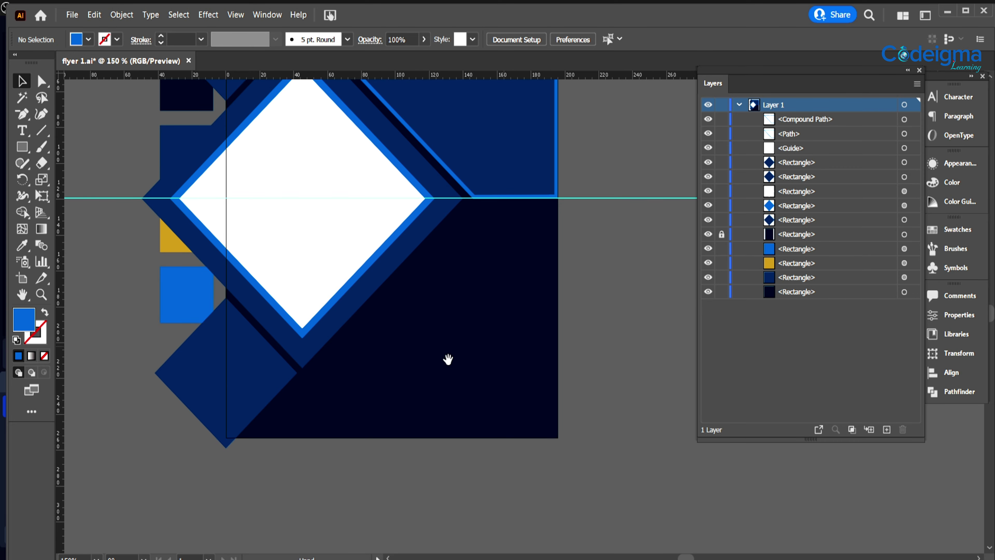
pyautogui.moveTo(257, 403); pyautogui.dragTo(332, 478)
pyautogui.press('i')
pyautogui.click(152, 240)
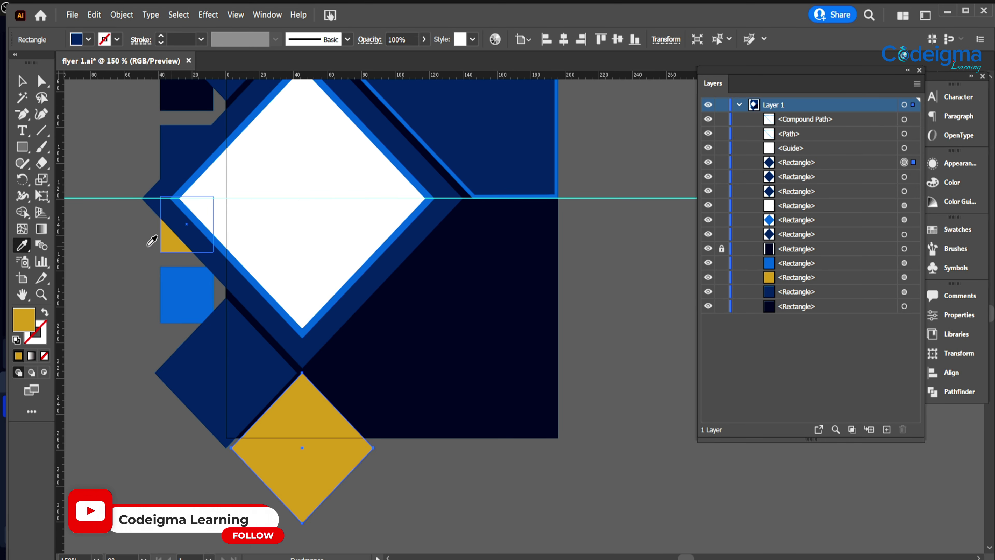
pyautogui.click(610, 352)
pyautogui.moveTo(604, 318); pyautogui.dragTo(603, 385)
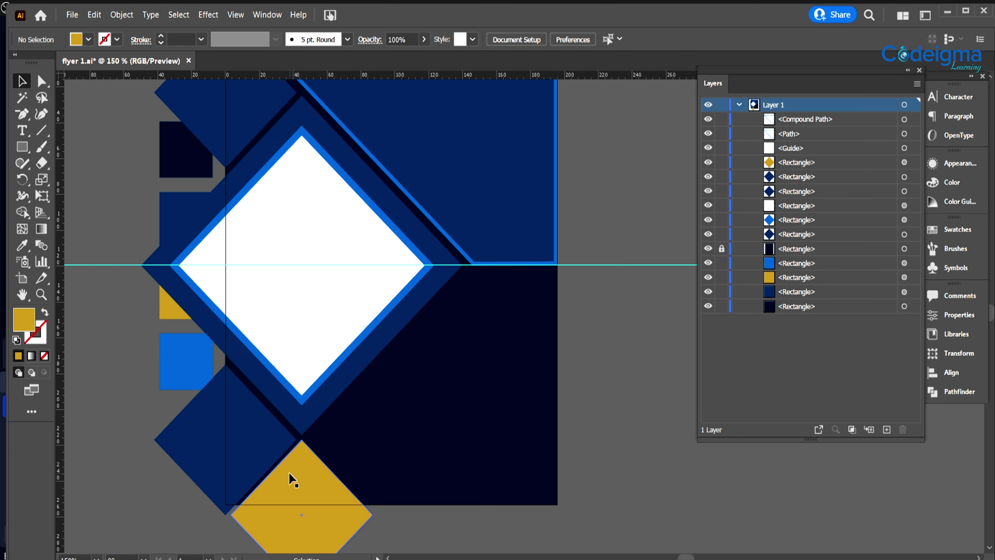
# Step: Duplicate the gold diamond, bring the copy to the front and shrink it beside the large white diamond's right corner
pyautogui.moveTo(292, 479); pyautogui.dragTo(402, 278)
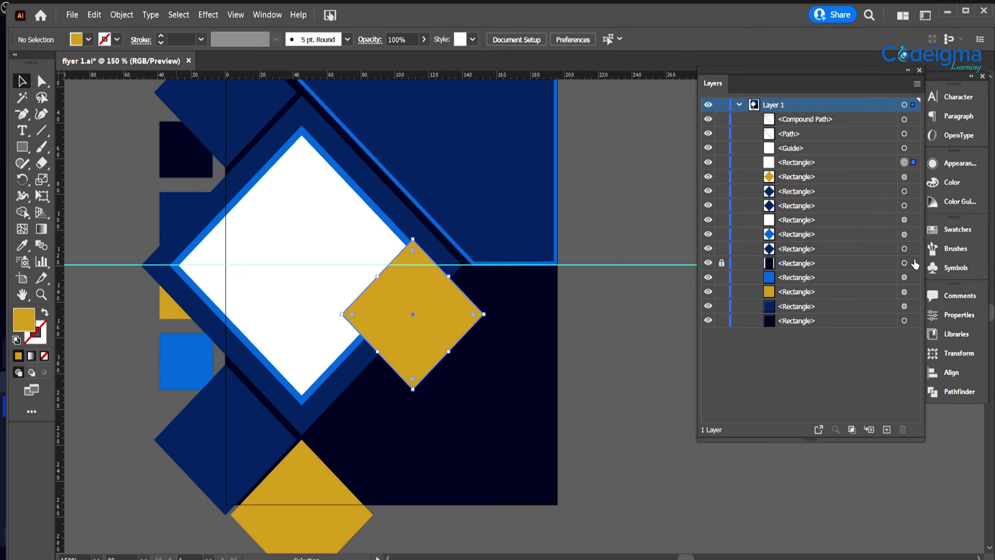
pyautogui.moveTo(817, 134); pyautogui.dragTo(815, 113)
pyautogui.moveTo(413, 337); pyautogui.dragTo(466, 266)
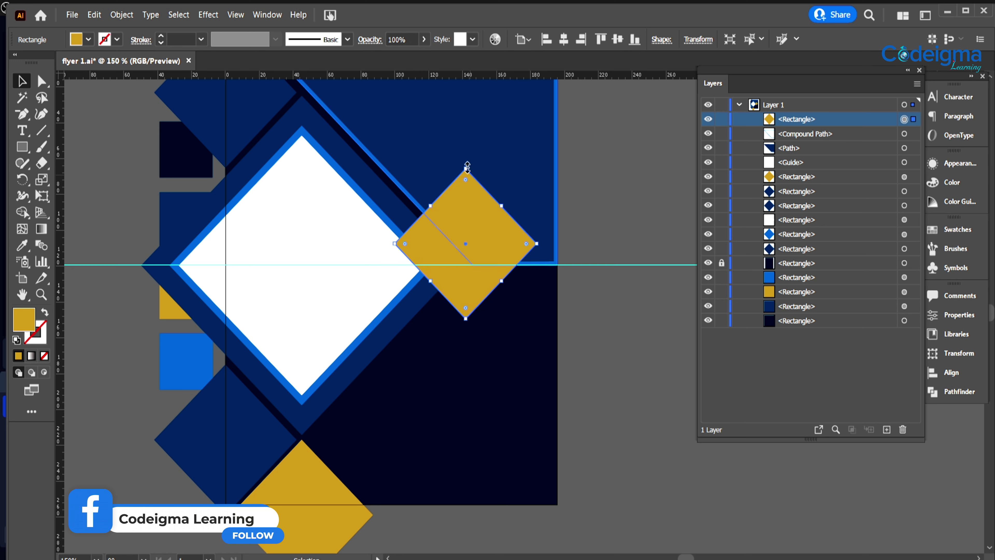
pyautogui.moveTo(466, 170); pyautogui.dragTo(468, 237)
# Step: Arrange three copies of the small gold diamond along the large white diamond's lower-right edge and recolour them with the blue swatch
pyautogui.moveTo(465, 303); pyautogui.dragTo(341, 431)
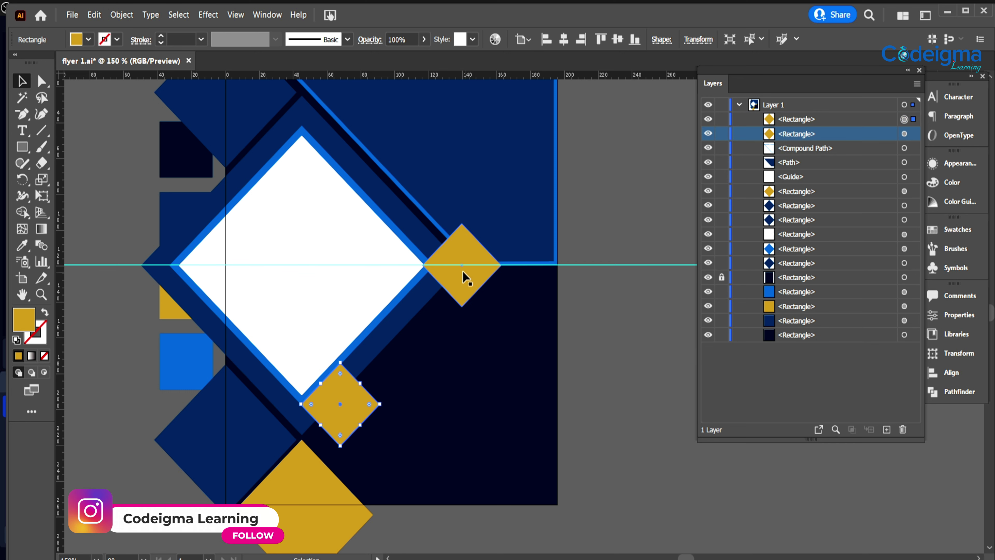
pyautogui.moveTo(466, 279); pyautogui.dragTo(398, 374)
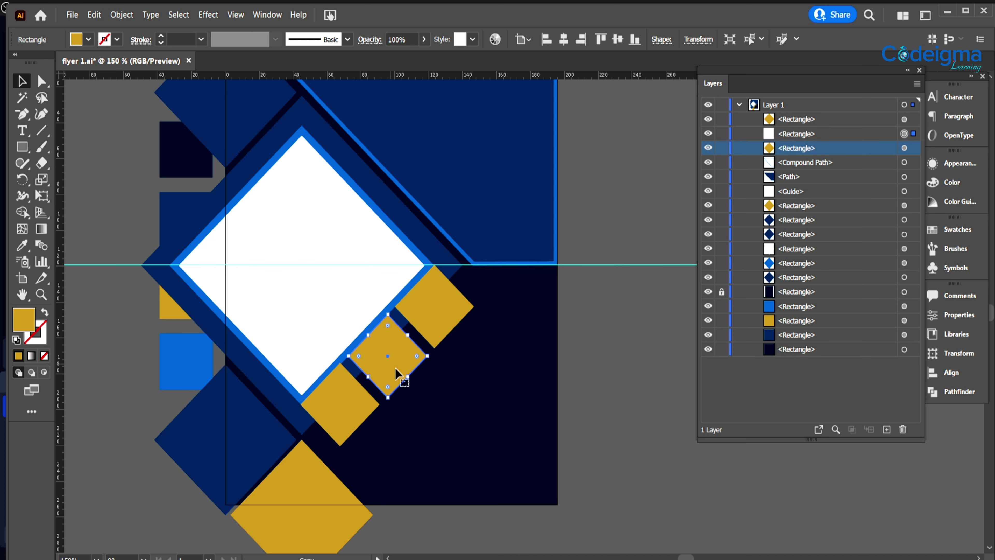
pyautogui.keyDown('shift'); pyautogui.click(393, 364); pyautogui.keyUp('shift')
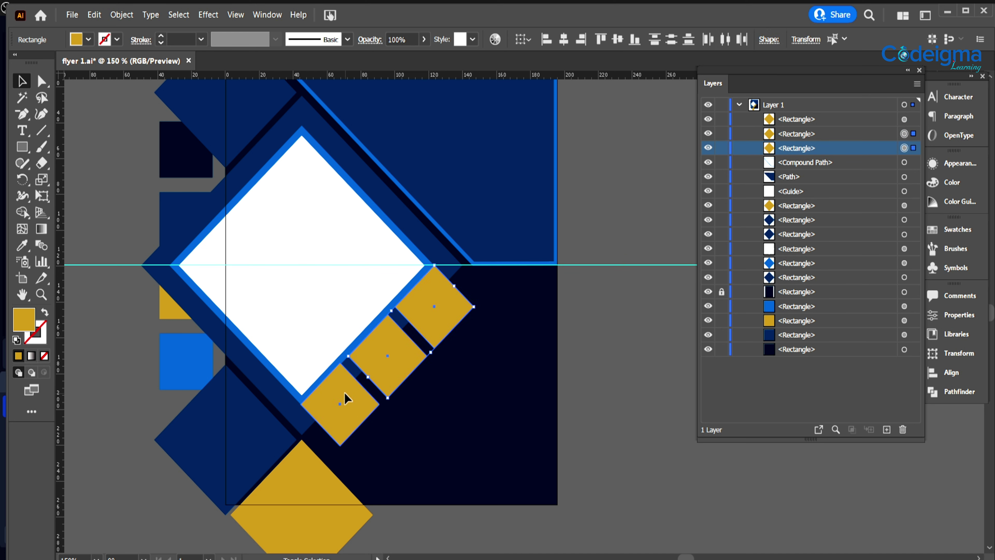
pyautogui.click(21, 246)
pyautogui.click(178, 349)
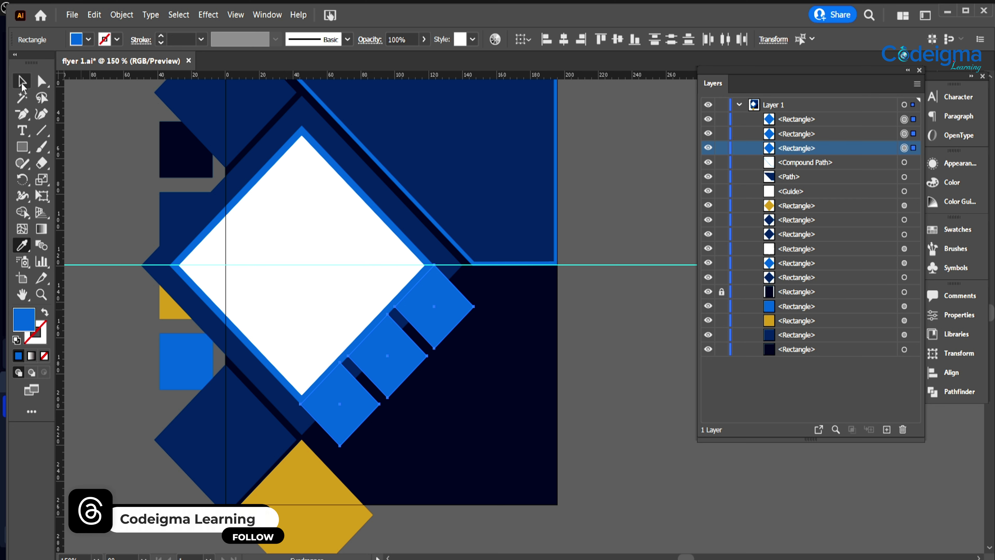
# Step: Centre a white inset copy about 30 px wide on the uppermost small blue diamond and duplicate it onto the other two
pyautogui.click(445, 310)
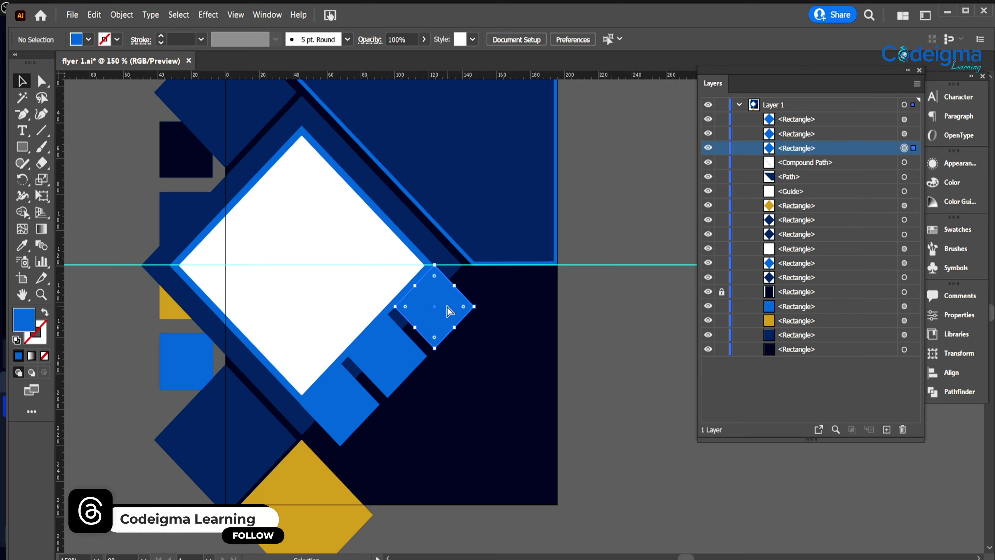
pyautogui.click(84, 39)
pyautogui.click(19, 60)
pyautogui.moveTo(433, 266); pyautogui.dragTo(436, 273)
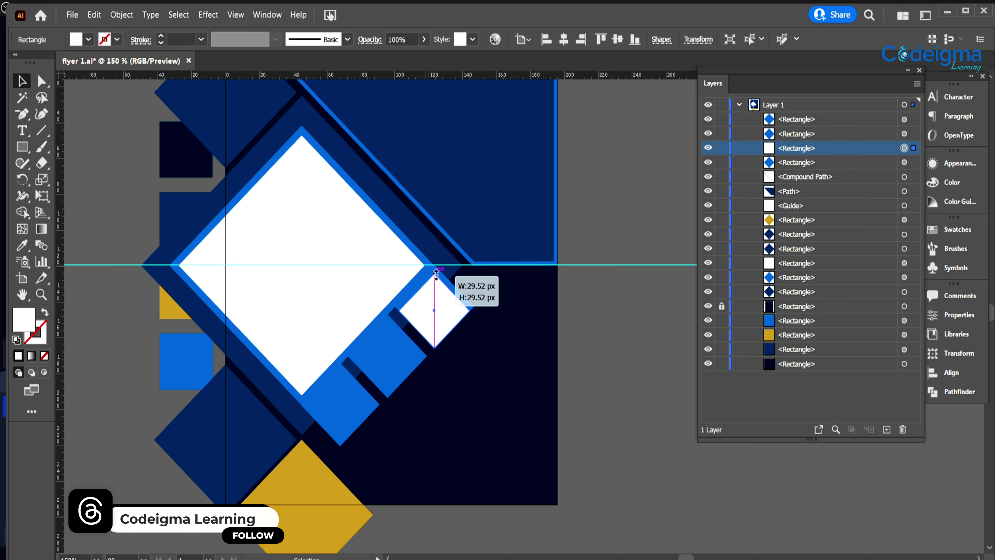
pyautogui.moveTo(435, 311); pyautogui.dragTo(435, 305)
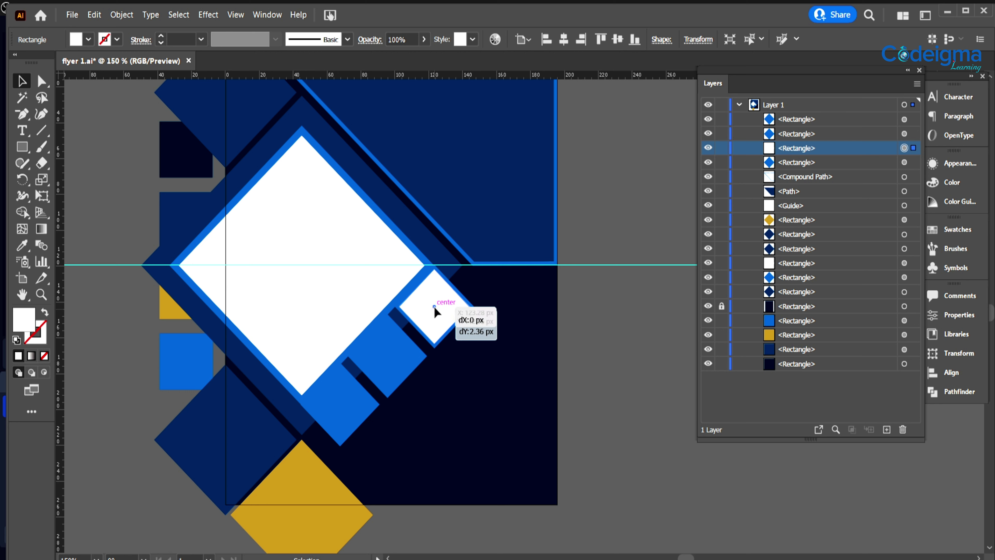
pyautogui.moveTo(436, 325); pyautogui.dragTo(353, 407)
pyautogui.click(639, 411)
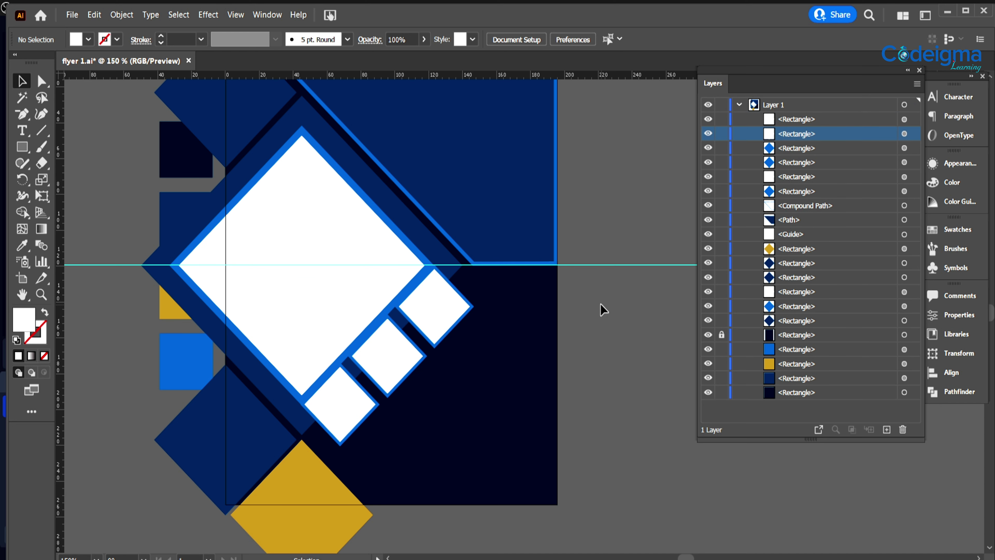
# Step: Add the text "FLYER" in the upper-right dark blue shape and colour it with the gold of the bottom diamond
pyautogui.hotkey('ctrl', '-')
pyautogui.moveTo(579, 322); pyautogui.dragTo(532, 320)
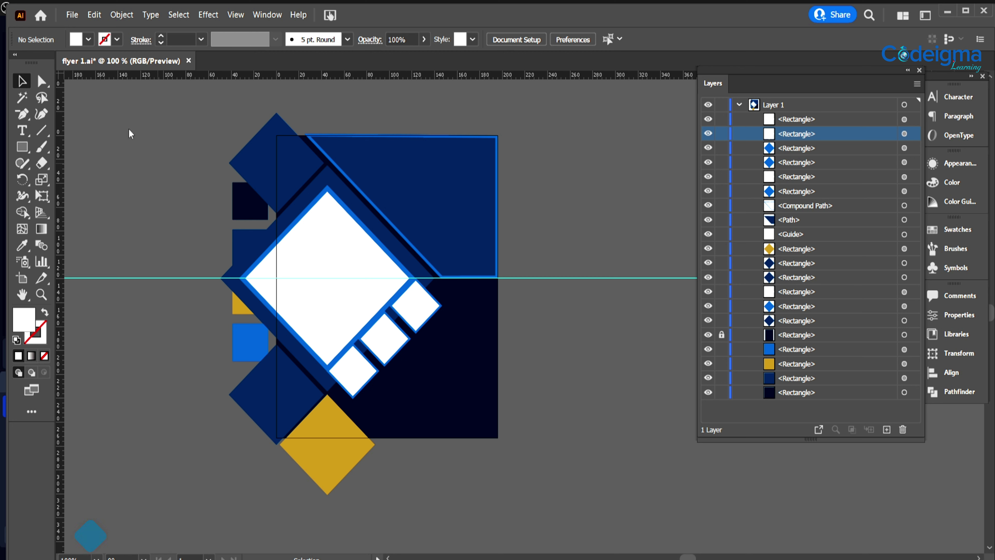
pyautogui.click(390, 161)
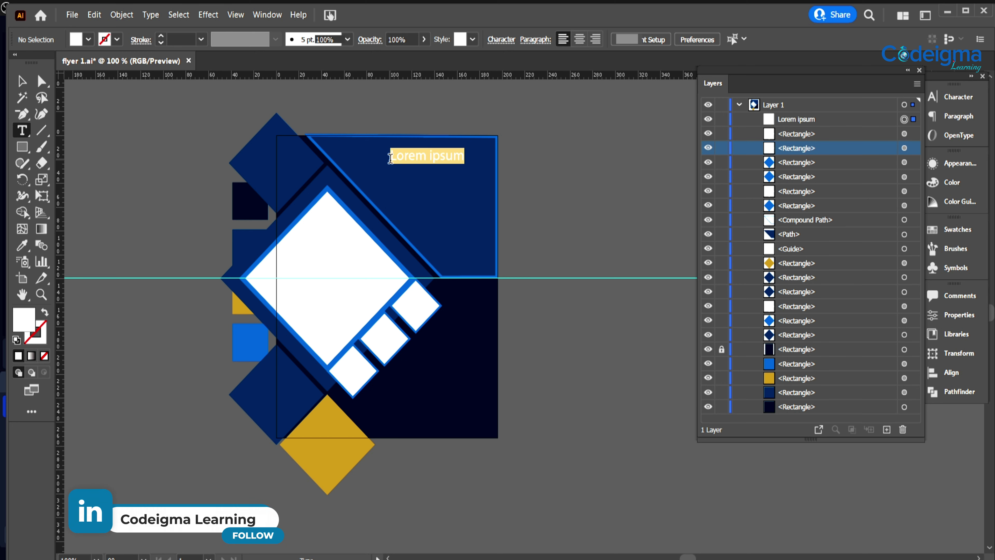
pyautogui.press('BackSpace')
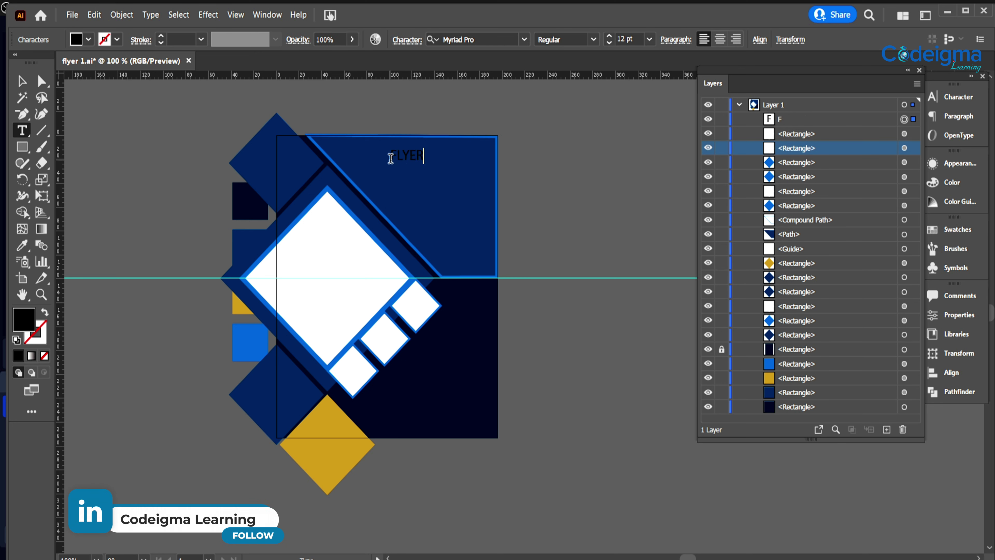
pyautogui.click(22, 81)
pyautogui.click(22, 245)
pyautogui.click(346, 467)
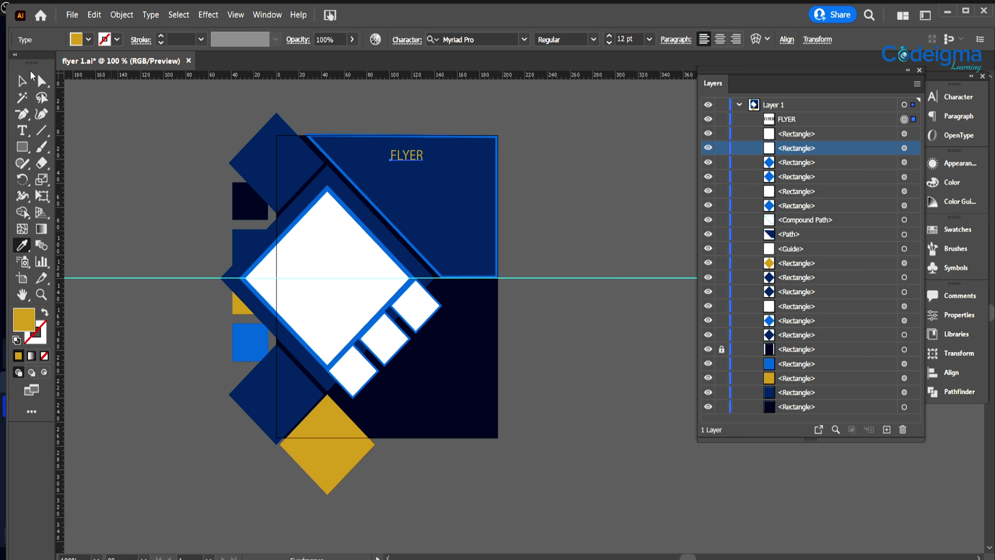
# Step: Enlarge the "FLYER" text to about 25 pt and place a copy directly below it reading "Design"
pyautogui.hscroll(5, 528, 158)
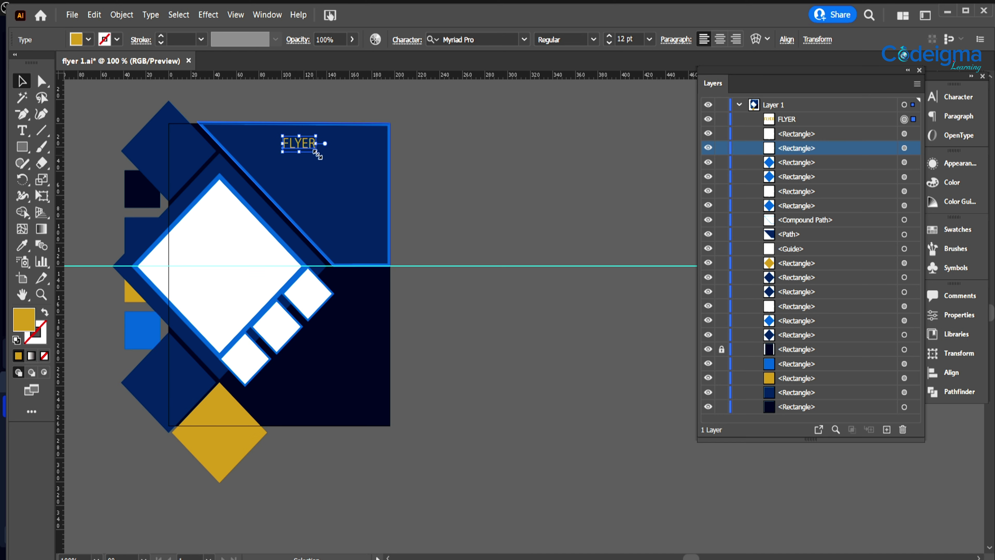
pyautogui.moveTo(317, 154); pyautogui.dragTo(329, 181)
pyautogui.click(22, 130)
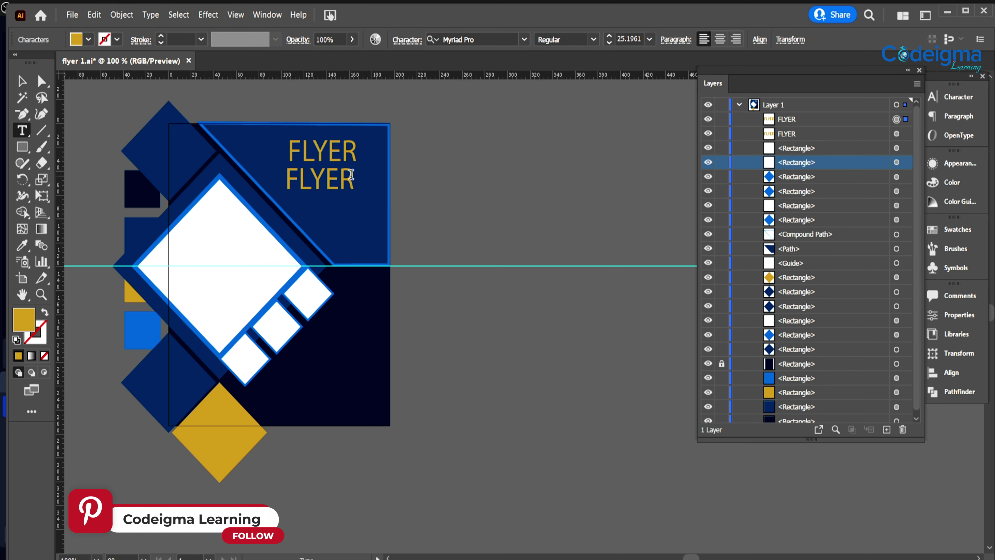
pyautogui.doubleClick(351, 174)
pyautogui.press('BackSpace')
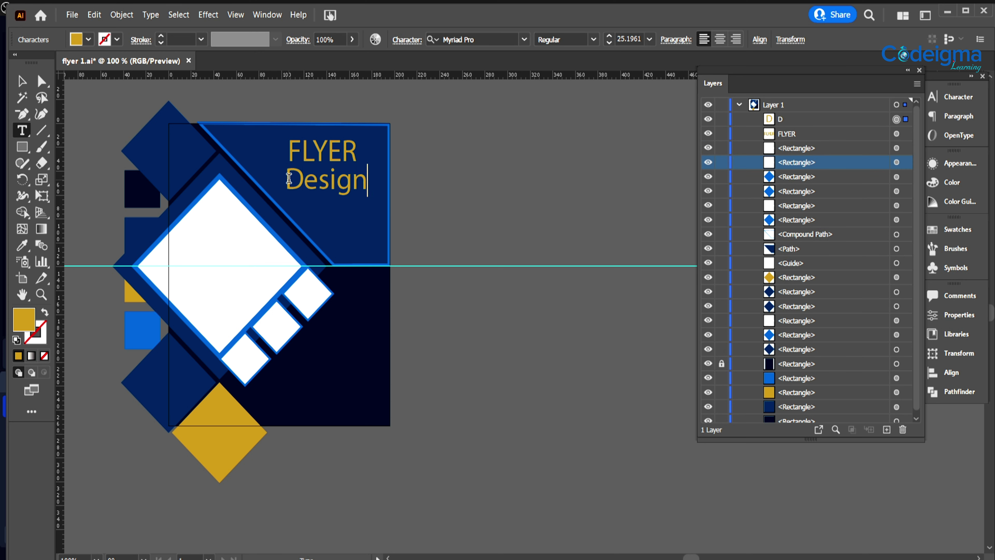
# Step: Set the "Design" text to the Bold font style
pyautogui.click(21, 81)
pyautogui.click(566, 39)
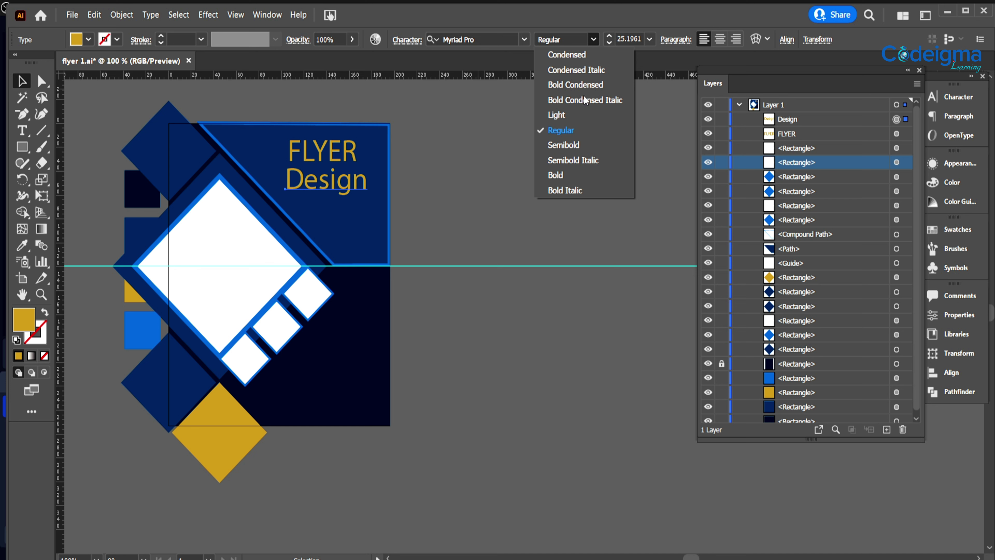
pyautogui.click(560, 175)
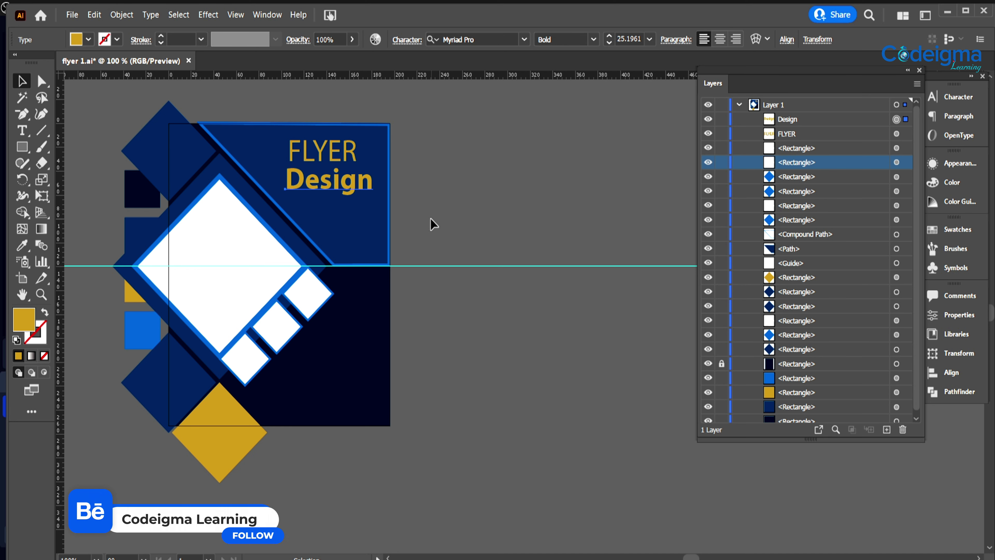
# Step: Scale "FLYER" down to about 19 pt and "Design" to about 21 pt, stacking them closely with aligned left edges
pyautogui.moveTo(351, 154)
pyautogui.mouseDown()
pyautogui.moveTo(364, 152)
pyautogui.moveTo(337, 147)
pyautogui.mouseUp()
pyautogui.moveTo(326, 186); pyautogui.dragTo(325, 177)
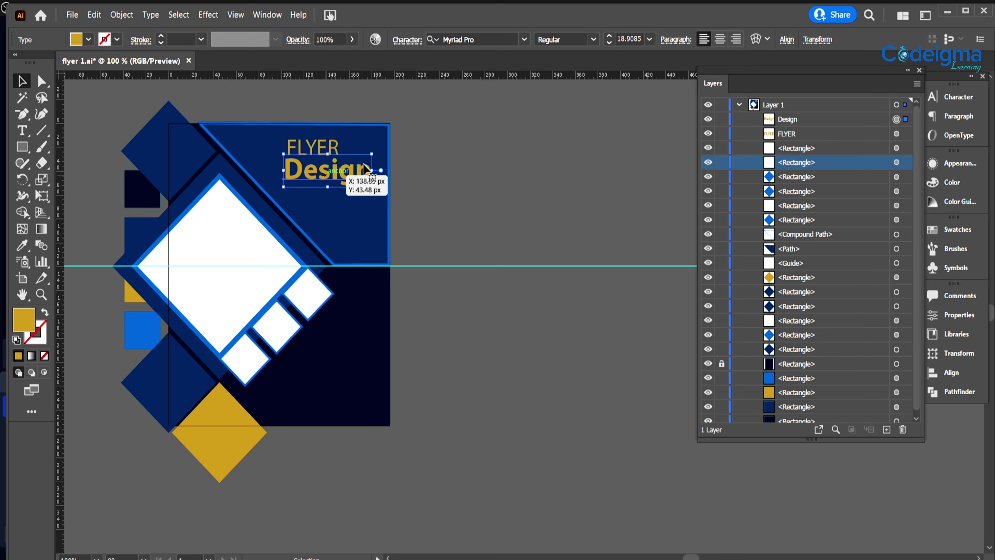
pyautogui.moveTo(370, 155); pyautogui.dragTo(343, 178)
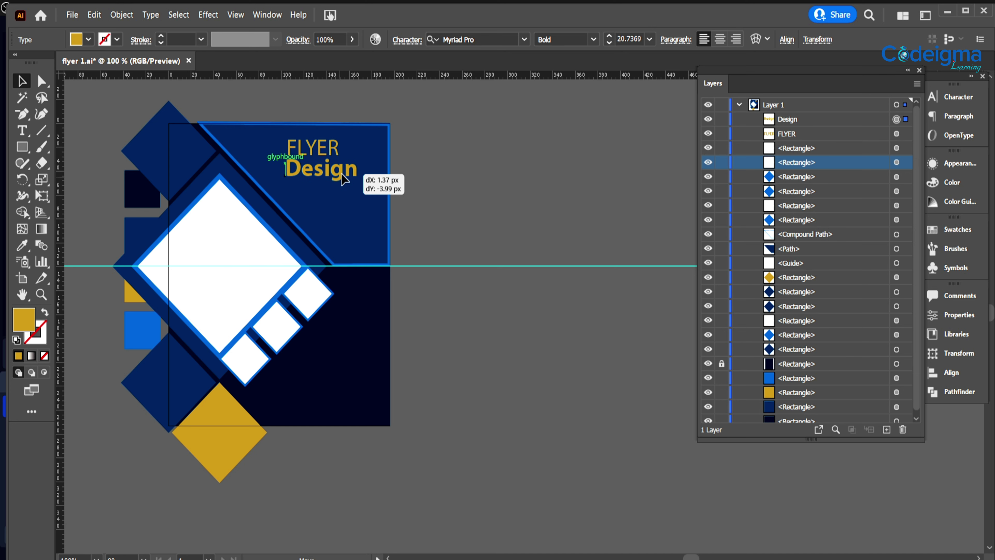
pyautogui.click(412, 195)
# Step: Move the "FLYER" and "Design" texts together slightly up and to the right within the dark blue shape
pyautogui.hotkey('ctrl', '+')
pyautogui.moveTo(434, 200); pyautogui.dragTo(613, 276)
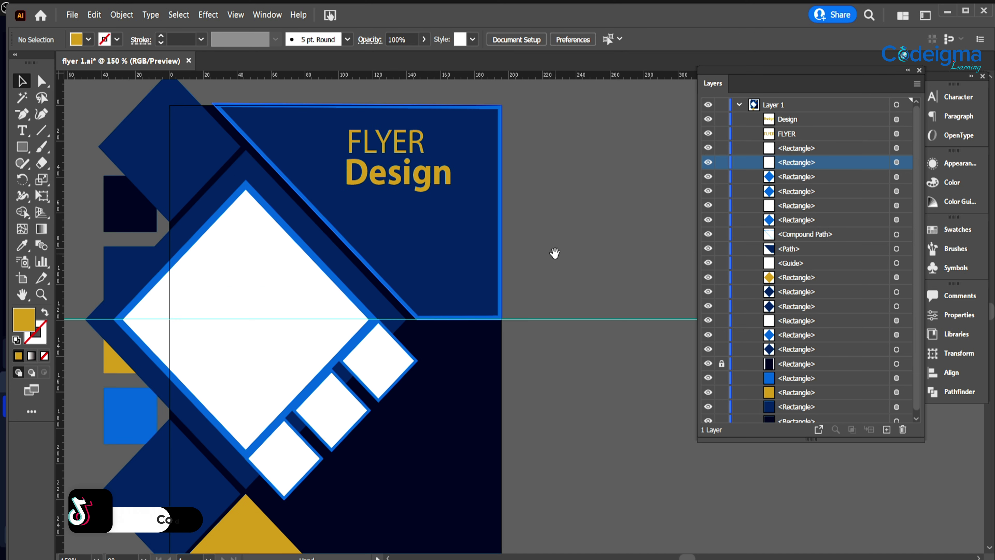
pyautogui.click(393, 157)
pyautogui.keyDown('shift'); pyautogui.click(397, 174); pyautogui.keyUp('shift')
pyautogui.moveTo(397, 174); pyautogui.dragTo(406, 166)
pyautogui.click(564, 218)
# Step: Draw an area text frame with placeholder text below the "Design" title inside the dark blue shape
pyautogui.press('t')
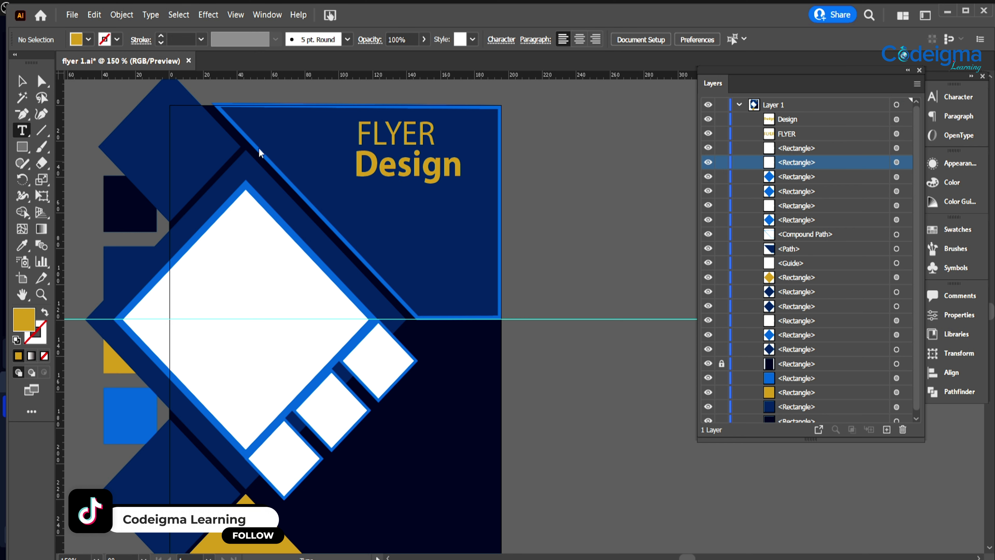
pyautogui.moveTo(345, 196); pyautogui.dragTo(488, 289)
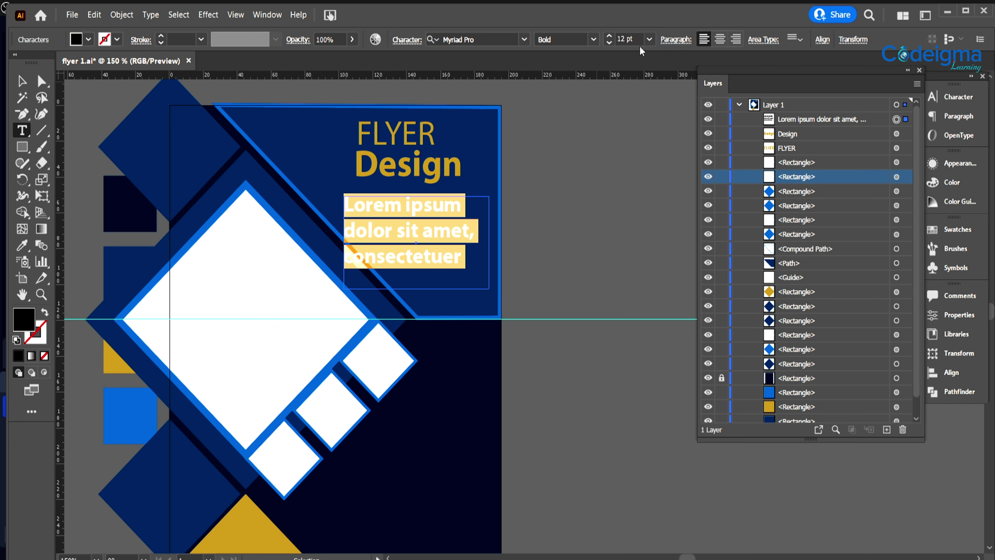
# Step: Set the placeholder text below "Design" to 6 pt in the Light font style
pyautogui.click(649, 39)
pyautogui.click(662, 72)
pyautogui.click(593, 39)
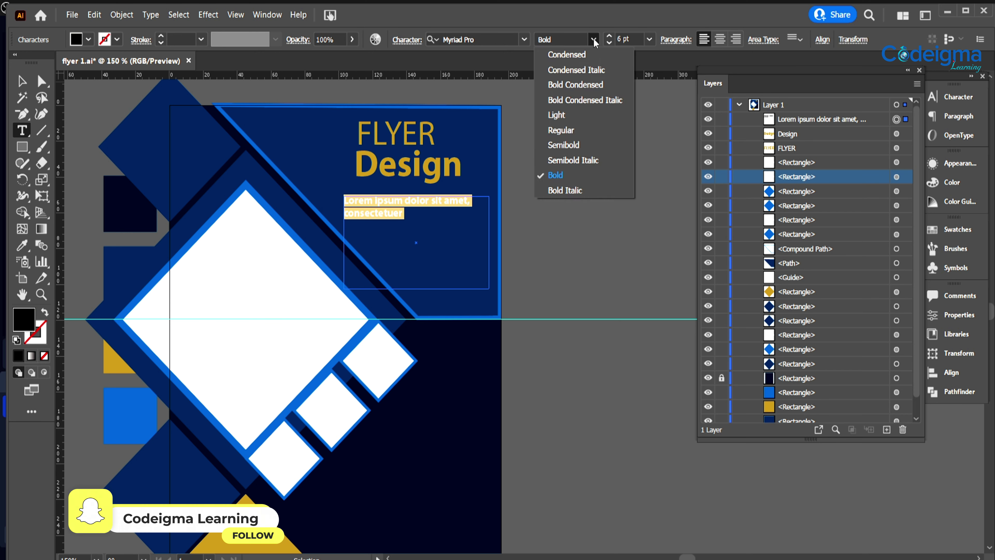
pyautogui.click(562, 129)
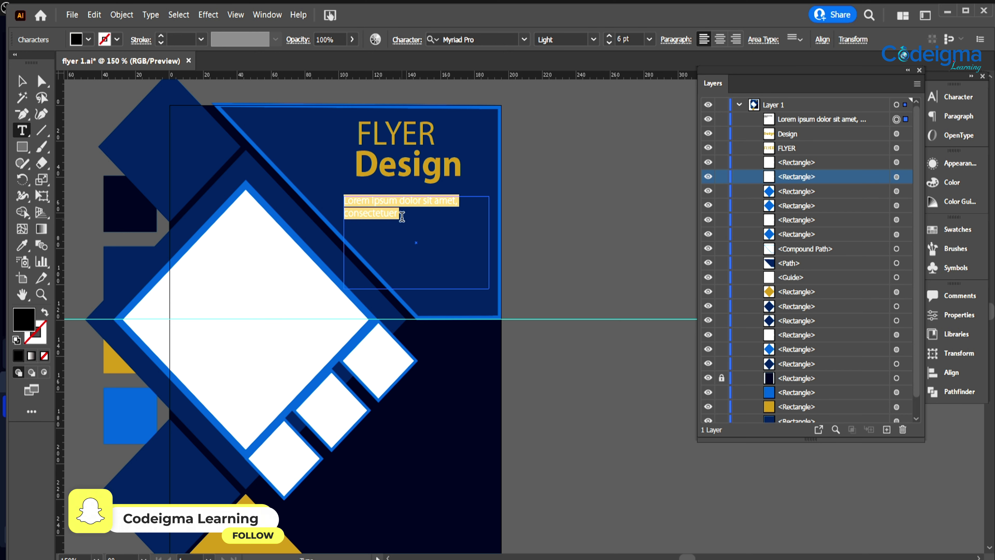
# Step: Replace the text frame below "Design" with a newly drawn placeholder text frame of similar size and center-align its text
pyautogui.click(351, 212)
pyautogui.hotkey('ctrl', 'a')
pyautogui.press('BackSpace')
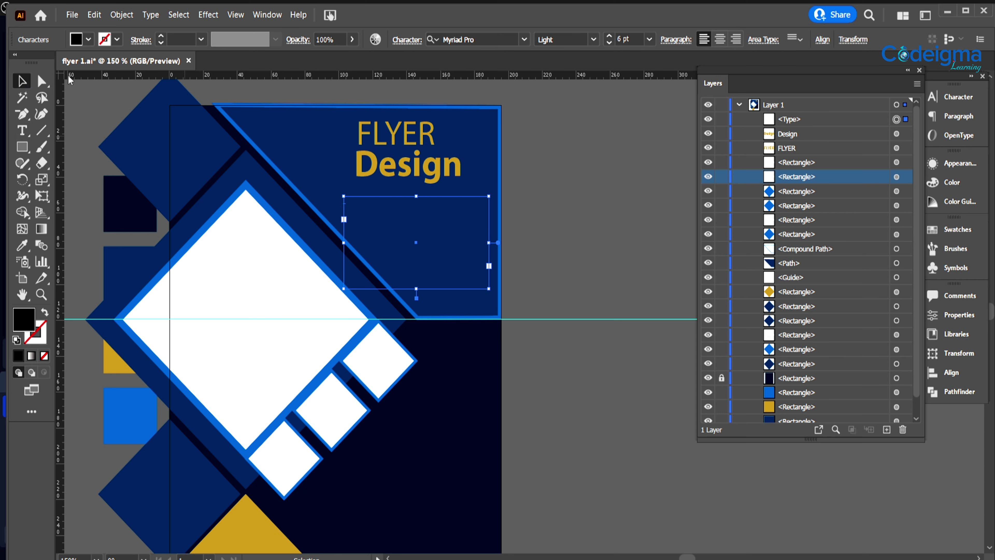
pyautogui.press('Delete')
pyautogui.click(22, 133)
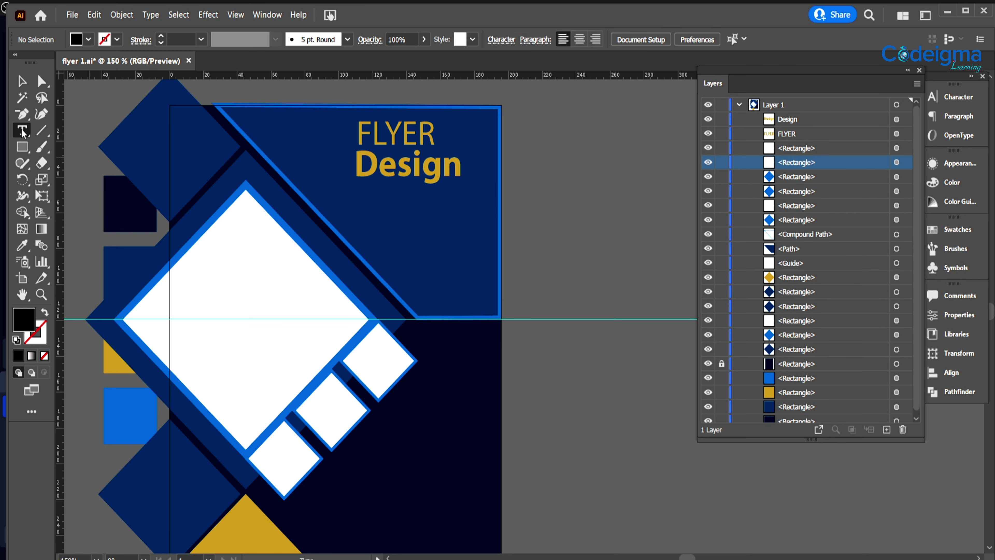
pyautogui.moveTo(343, 191)
pyautogui.mouseDown()
pyautogui.moveTo(389, 212)
pyautogui.moveTo(492, 293)
pyautogui.moveTo(491, 285)
pyautogui.mouseUp()
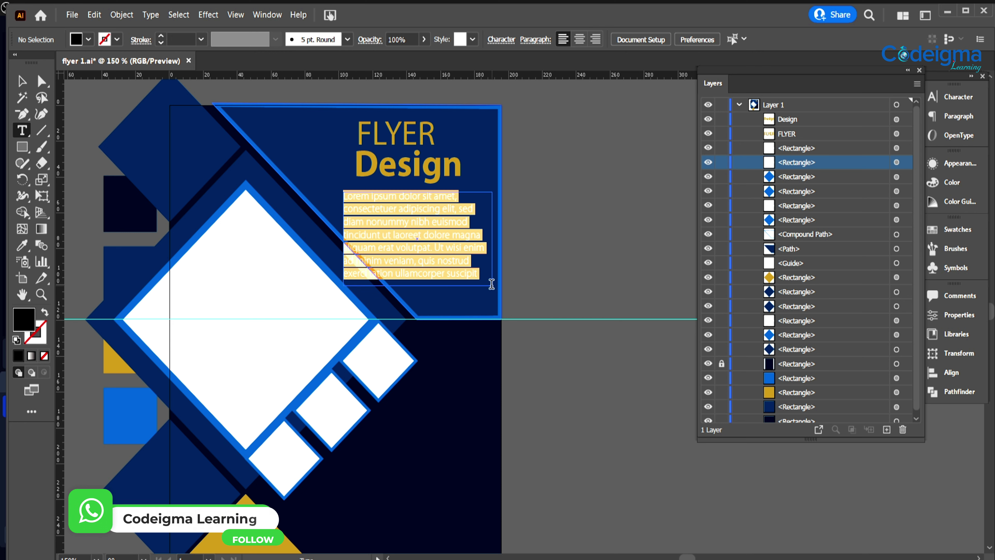
pyautogui.click(722, 44)
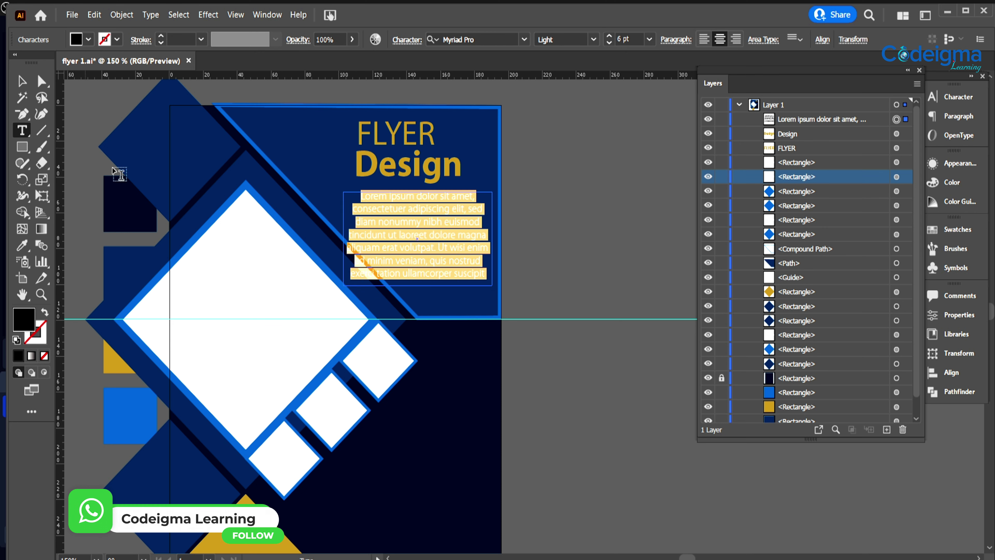
# Step: Delete the last three lines of the placeholder paragraph and shorten its frame to fit the remaining four lines
pyautogui.moveTo(487, 275); pyautogui.dragTo(488, 235)
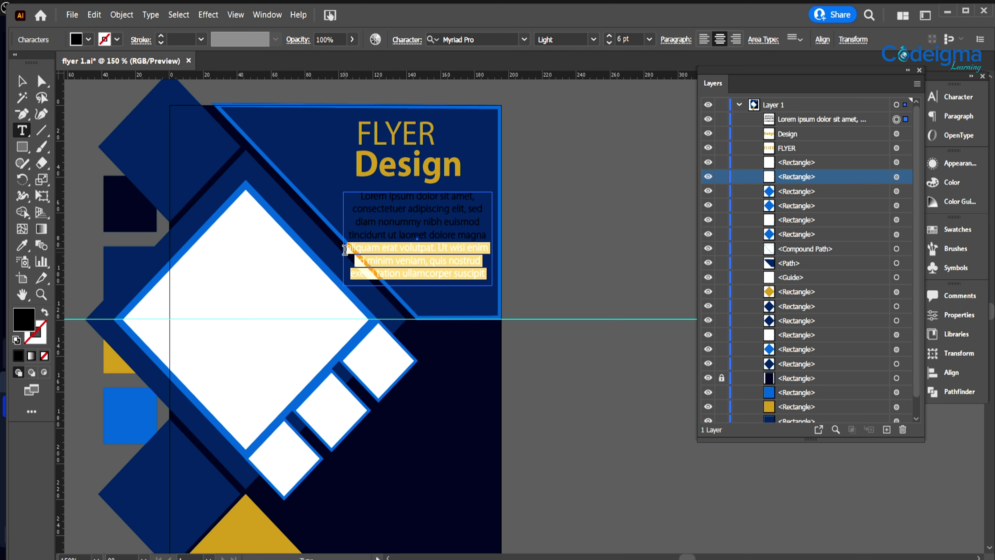
pyautogui.press('BackSpace')
pyautogui.press('Escape')
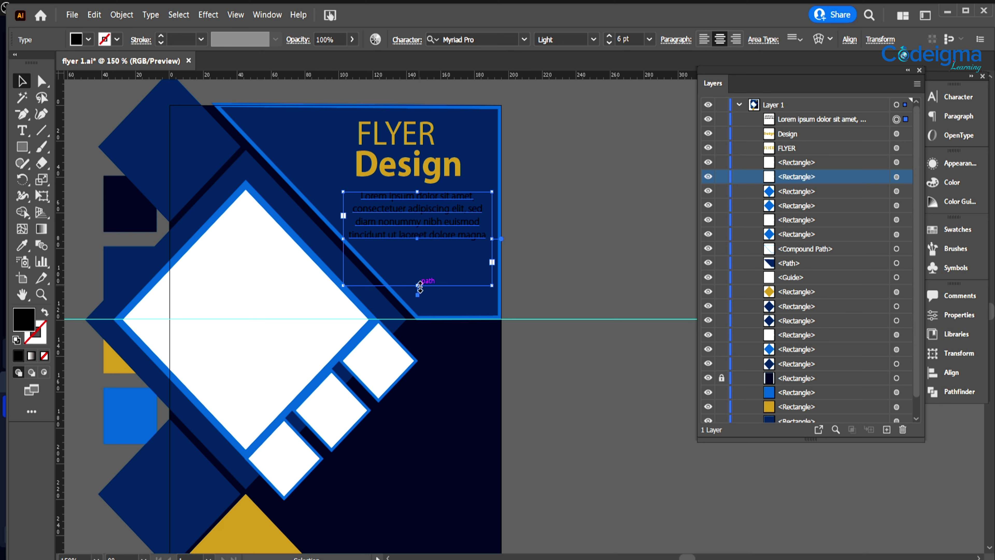
pyautogui.moveTo(417, 284); pyautogui.dragTo(421, 249)
# Step: Fill the placeholder paragraph with white and nudge it slightly upward under the "Design" title
pyautogui.click(88, 40)
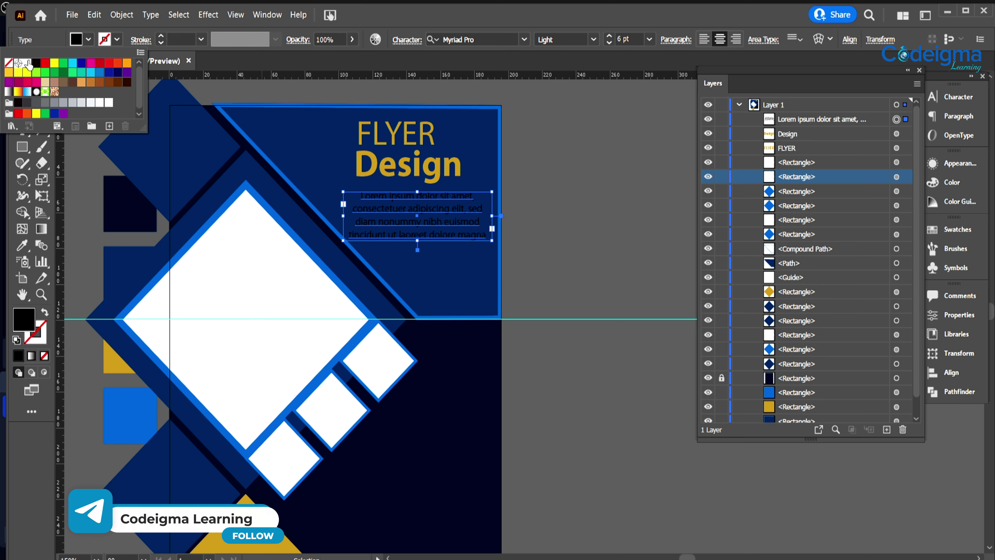
pyautogui.click(20, 58)
pyautogui.click(549, 228)
pyautogui.moveTo(427, 214); pyautogui.dragTo(426, 210)
pyautogui.click(610, 235)
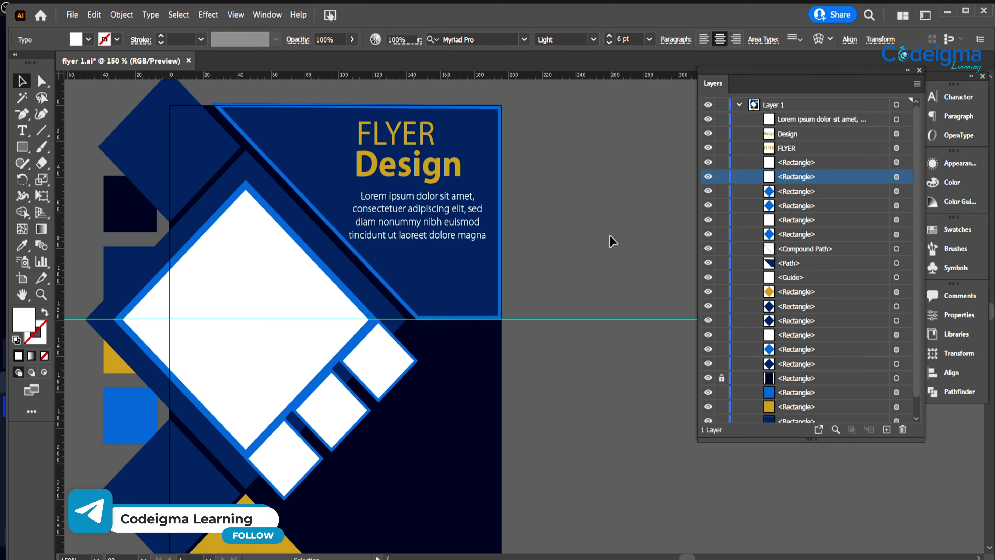
# Step: Draw a diagonal line segment along the upper-right edge of the top navy diamond, parallel to that edge
pyautogui.hotkey('ctrl', '-')
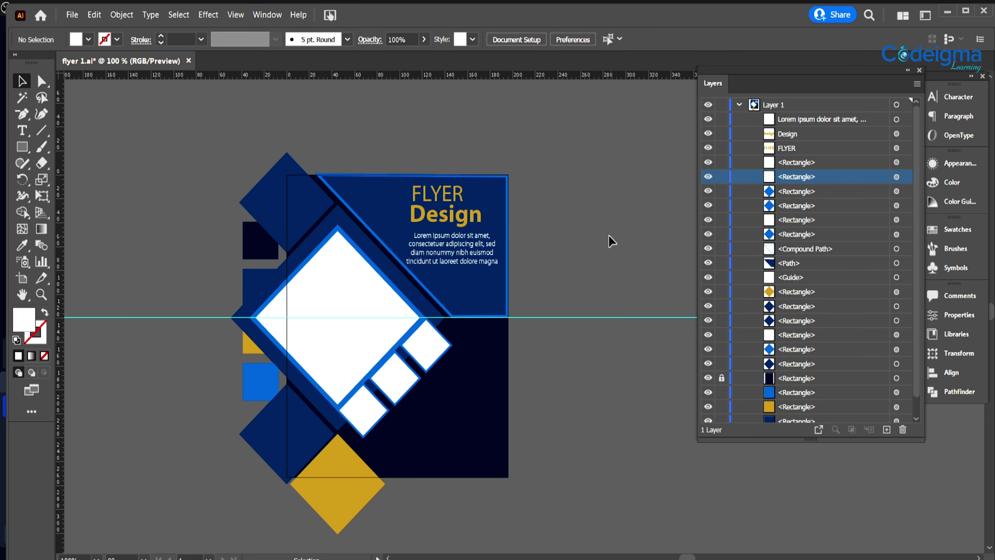
pyautogui.moveTo(611, 239); pyautogui.dragTo(536, 191)
pyautogui.click(315, 429)
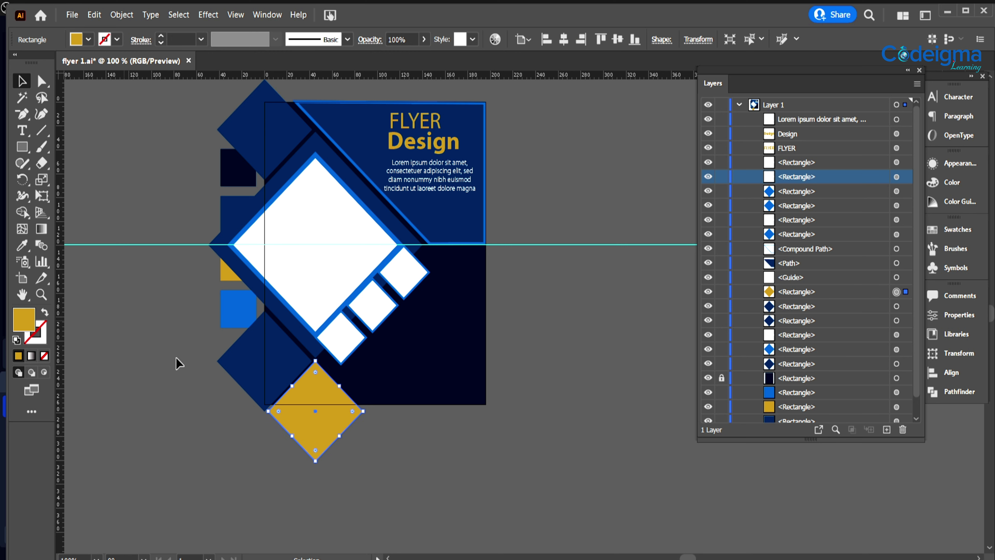
pyautogui.click(42, 130)
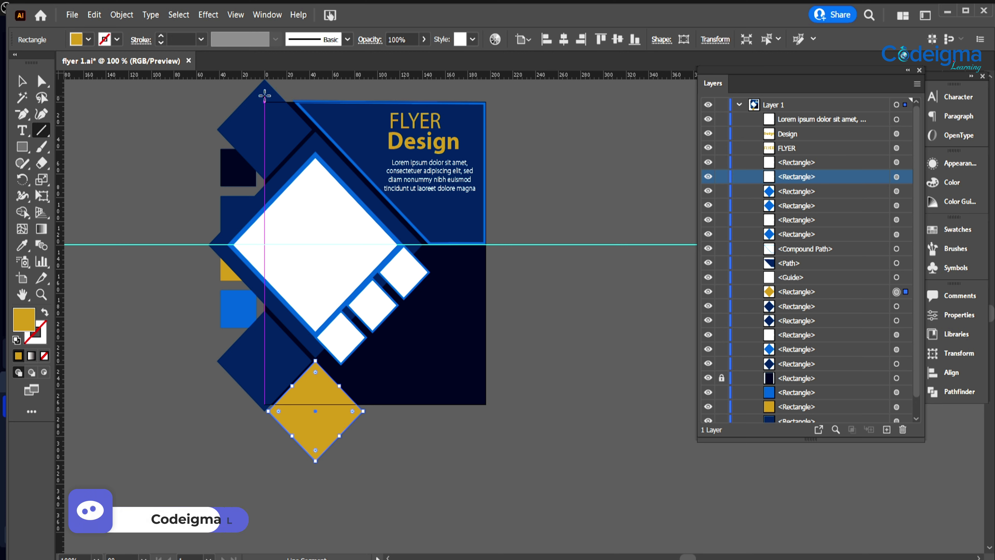
pyautogui.moveTo(274, 89); pyautogui.dragTo(329, 147)
# Step: Give the diagonal line the gold diamond's color as its stroke, with no fill and a 2 pt weight
pyautogui.press('i')
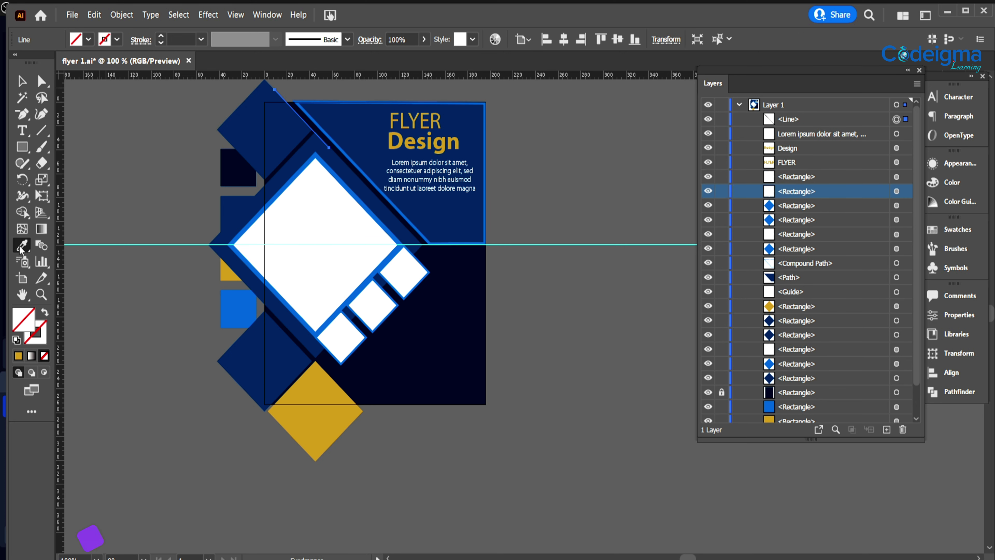
pyautogui.click(201, 39)
pyautogui.click(44, 312)
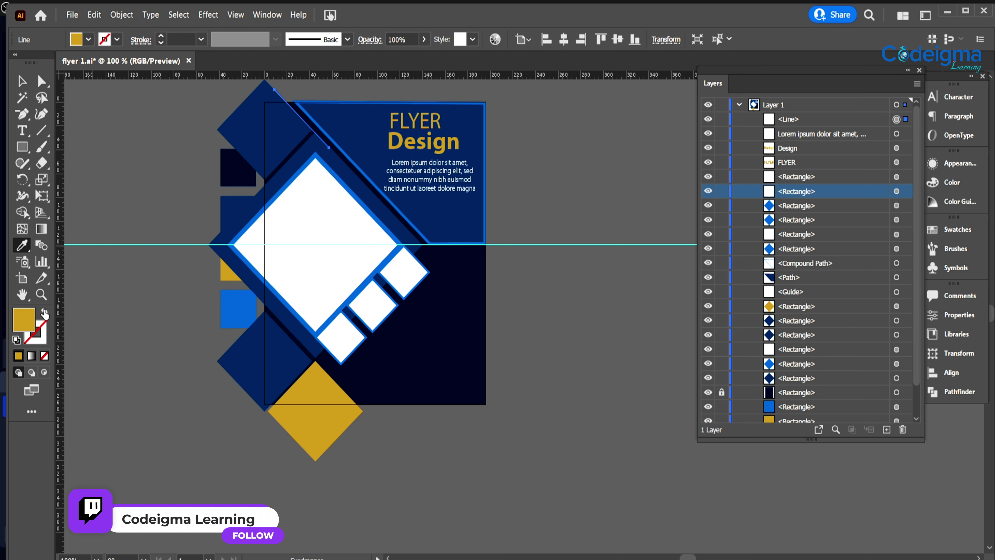
pyautogui.click(201, 39)
pyautogui.click(215, 133)
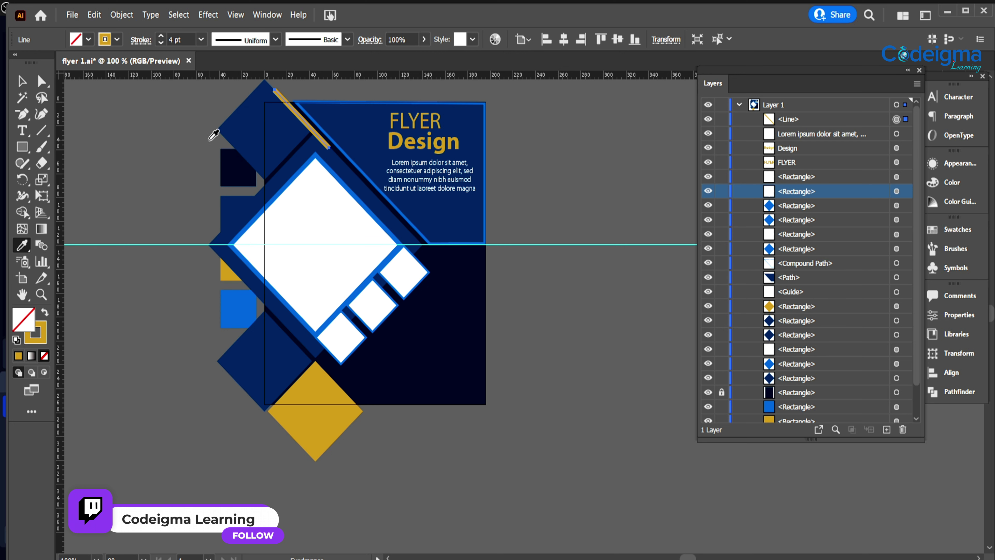
pyautogui.click(201, 39)
pyautogui.click(218, 129)
pyautogui.click(201, 39)
pyautogui.click(211, 115)
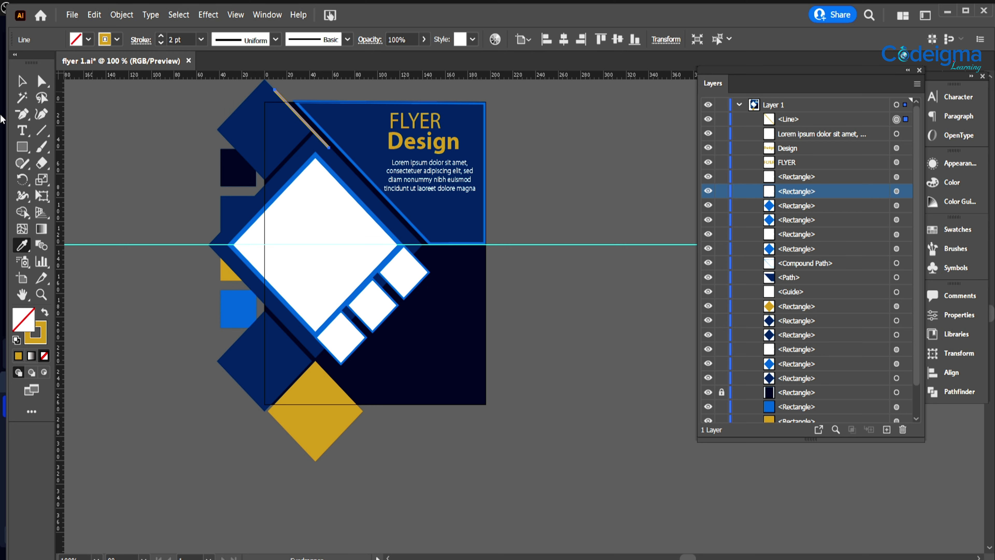
pyautogui.click(344, 146)
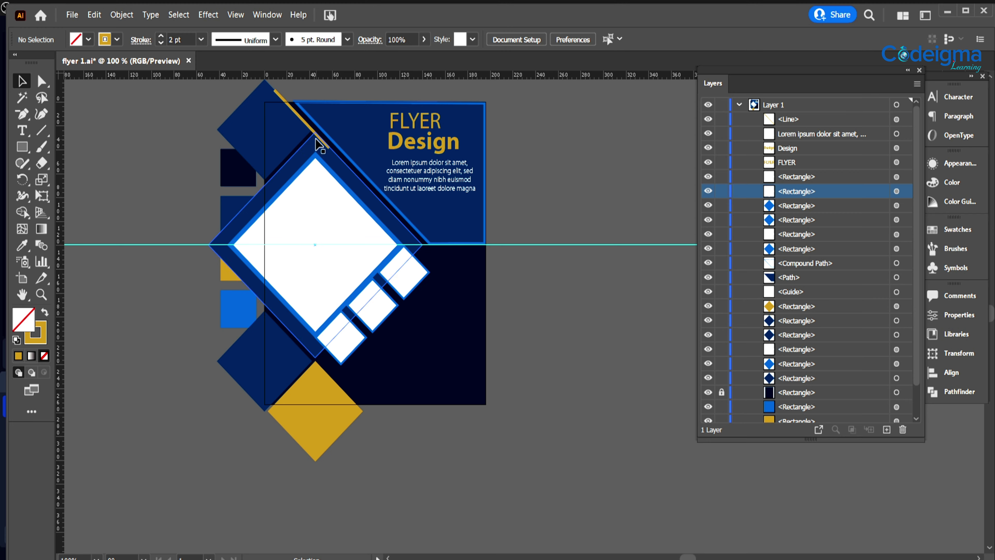
# Step: Duplicate the gold line toward the lower left to form five parallel diagonal stripes over the top navy diamond
pyautogui.hotkey('ctrl', '+')
pyautogui.hotkey('ctrl', '+')
pyautogui.moveTo(234, 160); pyautogui.dragTo(552, 373)
pyautogui.click(430, 170)
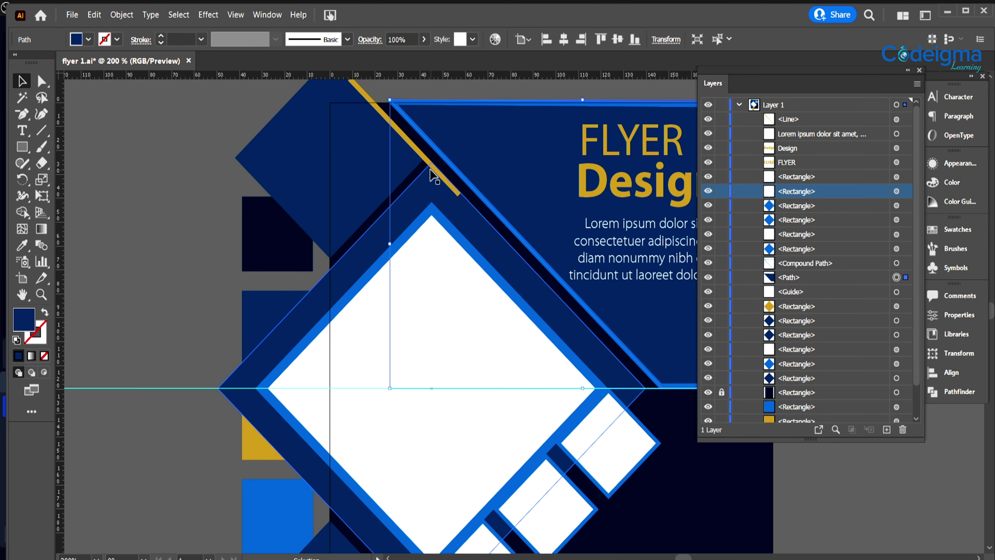
pyautogui.click(401, 134)
pyautogui.moveTo(400, 134)
pyautogui.mouseDown()
pyautogui.moveTo(388, 139)
pyautogui.moveTo(391, 129)
pyautogui.moveTo(373, 135)
pyautogui.moveTo(368, 127)
pyautogui.moveTo(348, 138)
pyautogui.moveTo(354, 129)
pyautogui.moveTo(374, 138)
pyautogui.moveTo(354, 139)
pyautogui.mouseUp()
pyautogui.click(351, 127)
pyautogui.click(374, 138)
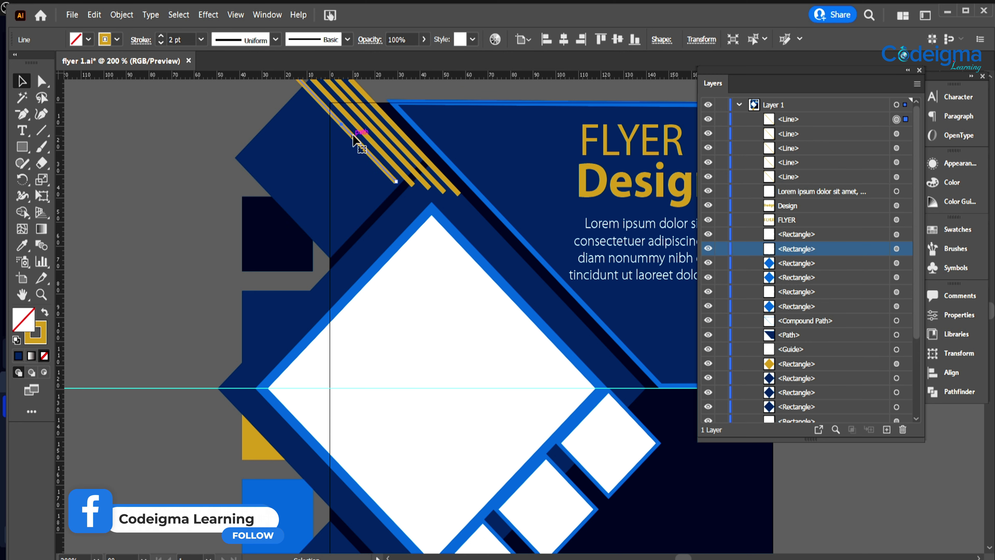
# Step: Distribute the five gold lines evenly by their vertical centers and group them
pyautogui.keyDown('shift'); pyautogui.click(896, 176); pyautogui.keyUp('shift')
pyautogui.moveTo(897, 177); pyautogui.dragTo(897, 120)
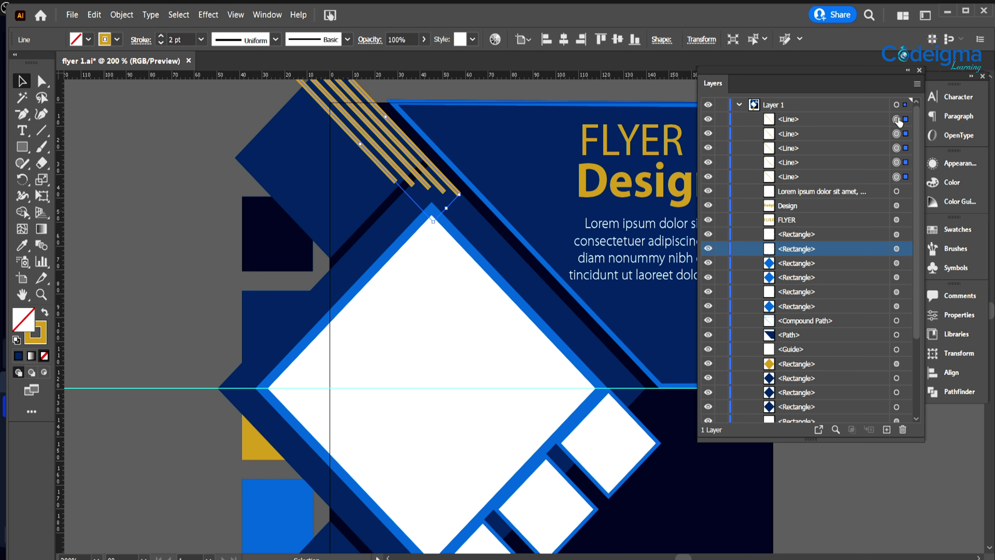
pyautogui.click(676, 42)
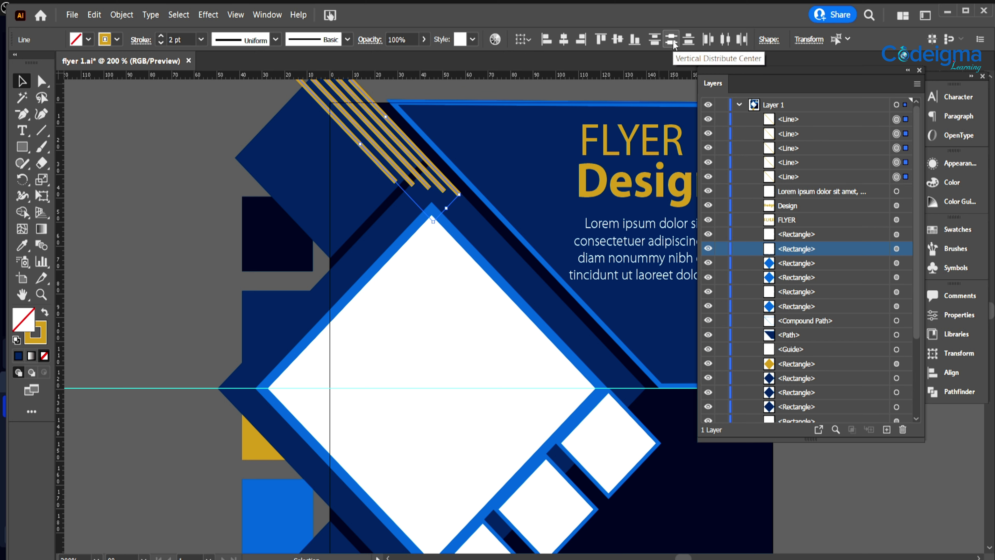
pyautogui.moveTo(380, 143)
pyautogui.mouseDown()
pyautogui.moveTo(366, 143)
pyautogui.moveTo(381, 137)
pyautogui.mouseUp()
pyautogui.hotkey('ctrl', '-')
pyautogui.hotkey('ctrl', '-')
pyautogui.moveTo(278, 381); pyautogui.dragTo(95, 213)
pyautogui.hotkey('ctrl', 'g')
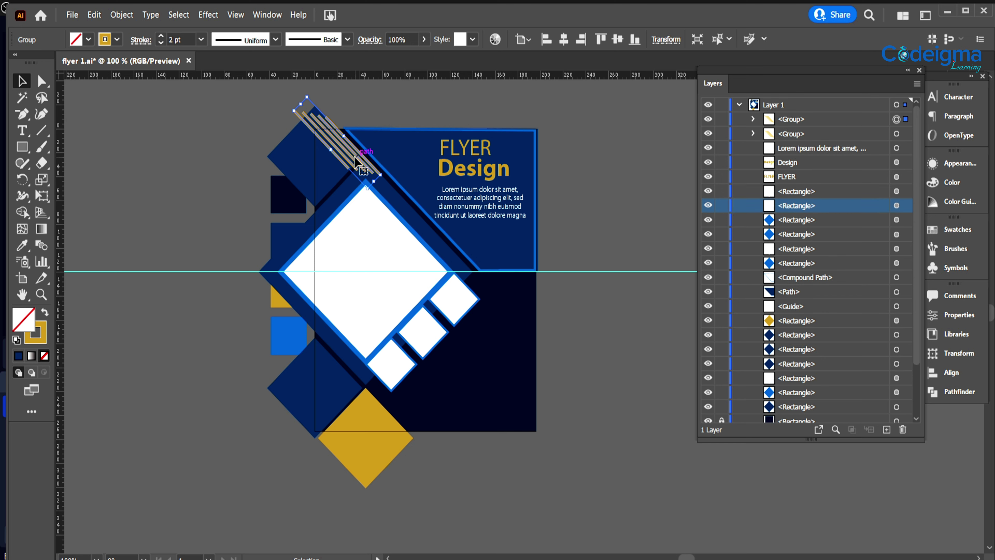
# Step: Copy the gold stripe group onto the bottom navy diamond and reflect the copy so its stripes slant the opposite way
pyautogui.keyDown('alt'); pyautogui.moveTo(359, 160); pyautogui.dragTo(330, 412); pyautogui.keyUp('alt')
pyautogui.rightClick(326, 401)
pyautogui.moveTo(372, 328)
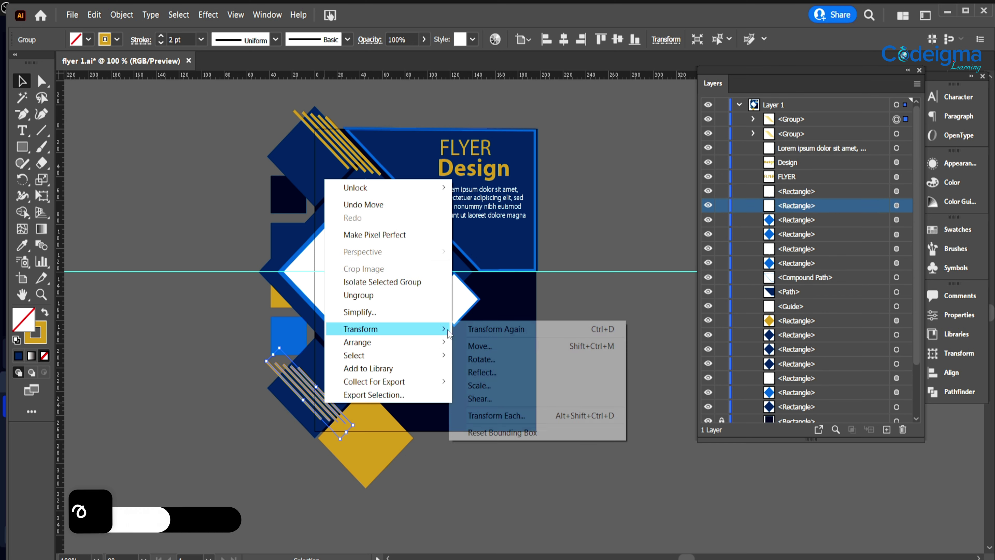
pyautogui.click(475, 373)
pyautogui.click(654, 407)
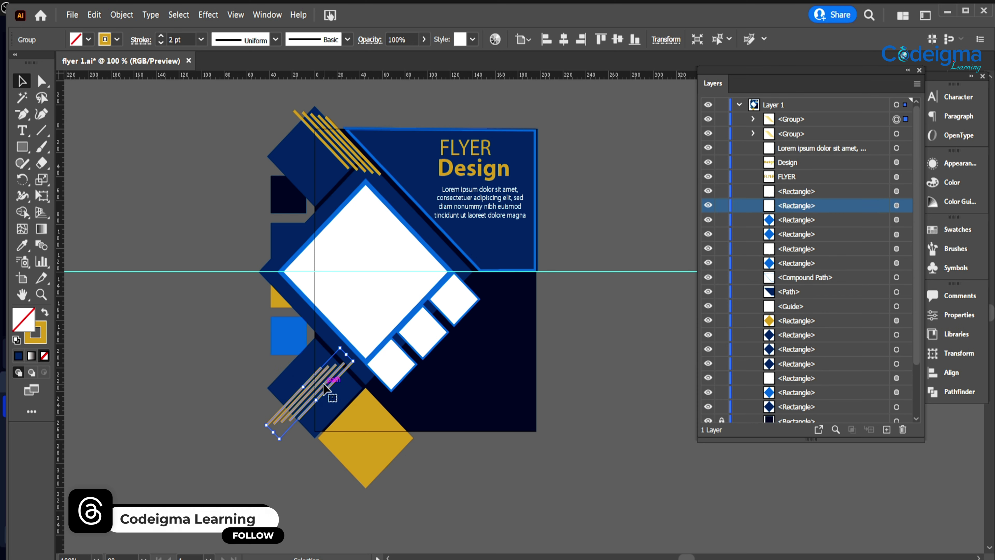
# Step: Move the reflected stripe group about 10 px right and 19 px down, between the bottom navy and gold diamonds
pyautogui.moveTo(324, 388); pyautogui.dragTo(336, 411)
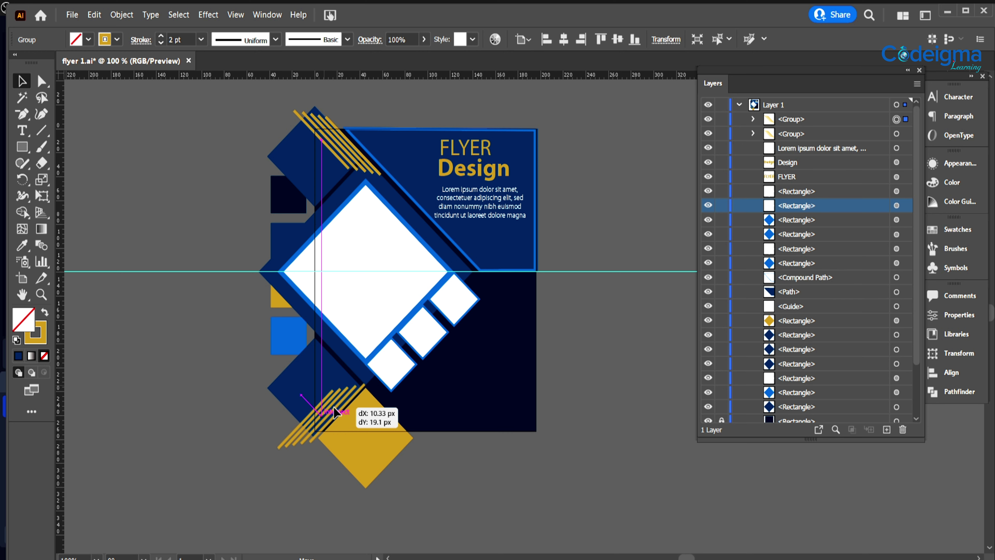
pyautogui.moveTo(336, 411); pyautogui.dragTo(335, 411)
pyautogui.click(573, 404)
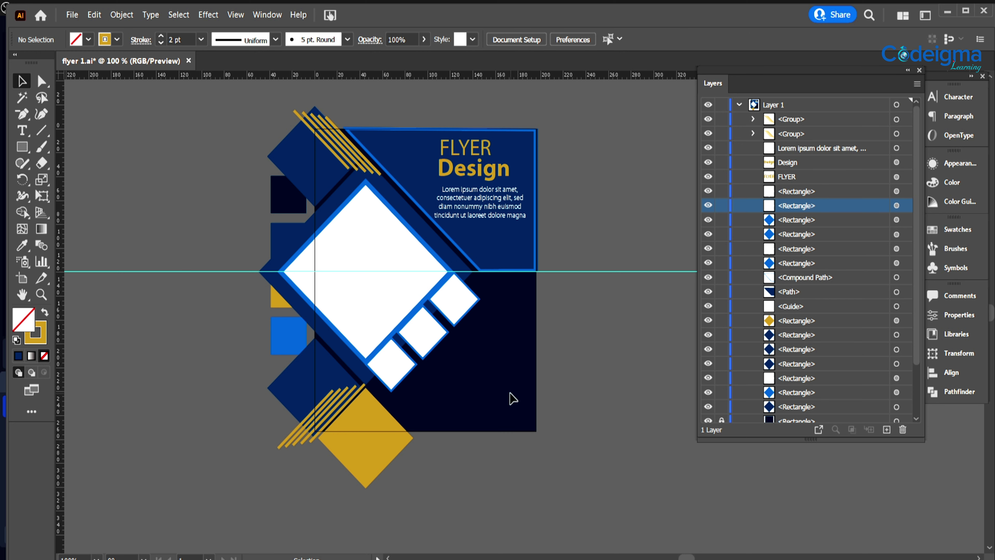
# Step: Add a gold "Lorem ipsum" text heading and place it just right of the uppermost small white diamond
pyautogui.hotkey('ctrl', '=')
pyautogui.moveTo(562, 382); pyautogui.dragTo(562, 398)
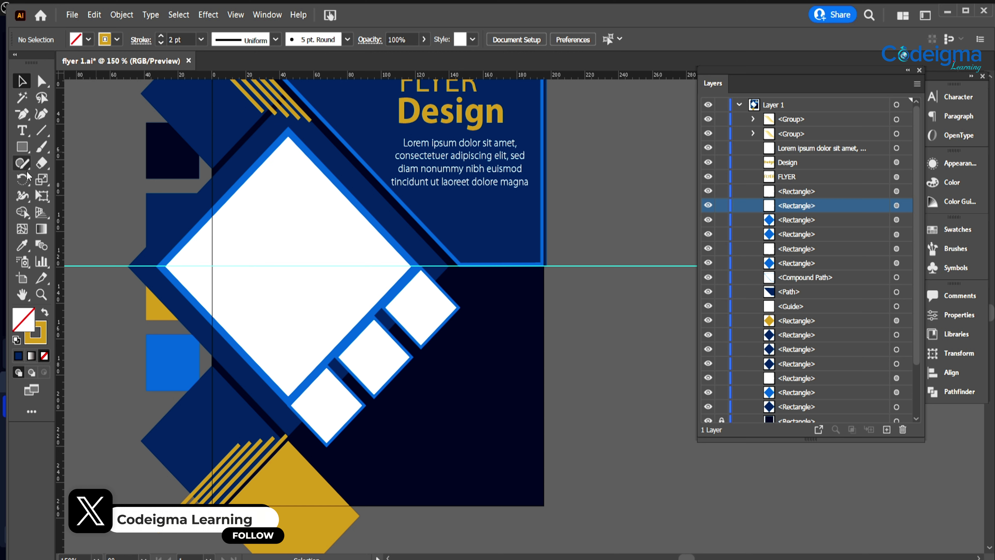
pyautogui.click(22, 133)
pyautogui.click(459, 325)
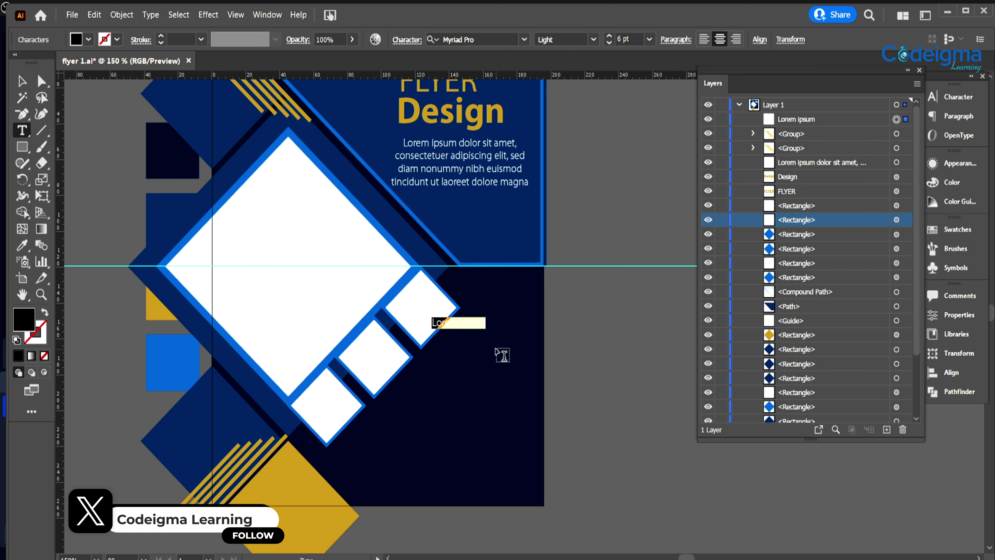
pyautogui.click(23, 80)
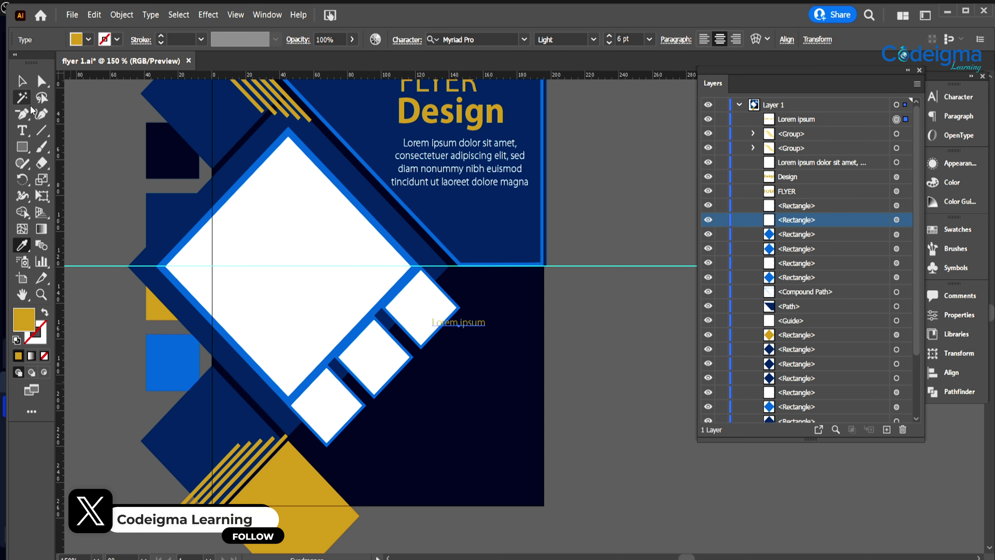
pyautogui.moveTo(460, 325); pyautogui.dragTo(503, 332)
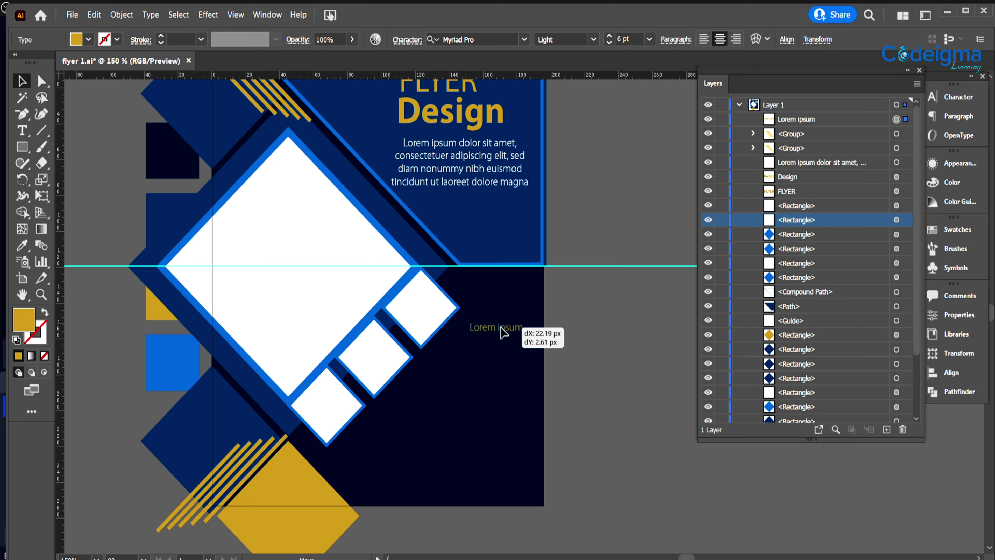
pyautogui.click(585, 382)
# Step: Draw a small area text frame with placeholder text under the gold "Lorem ipsum" heading and fill the text with white
pyautogui.press('t')
pyautogui.moveTo(444, 340); pyautogui.dragTo(535, 368)
pyautogui.click(89, 39)
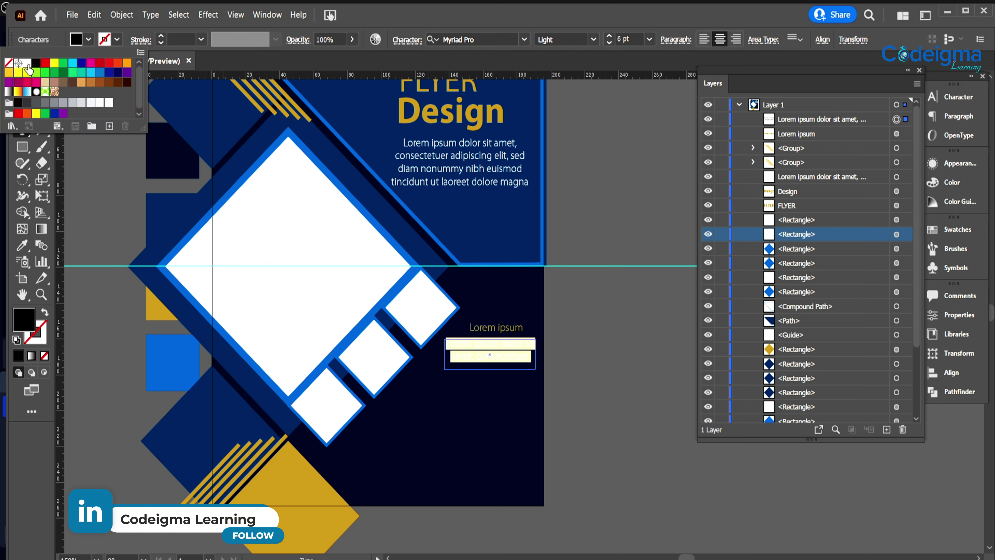
pyautogui.click(12, 60)
# Step: Set the white placeholder text under the "Lorem ipsum" heading to 4 pt and select its frame as an object
pyautogui.click(649, 39)
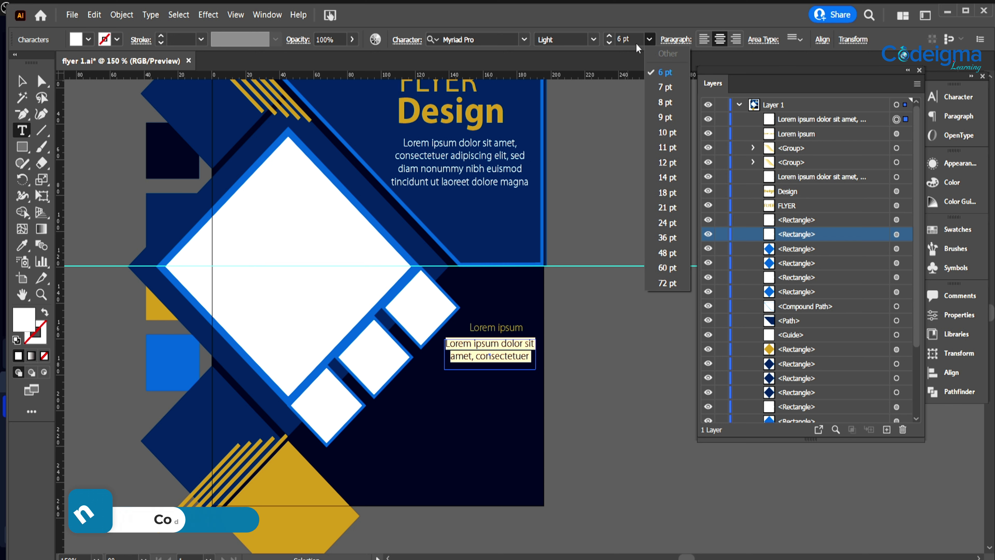
pyautogui.click(650, 39)
pyautogui.press('Return')
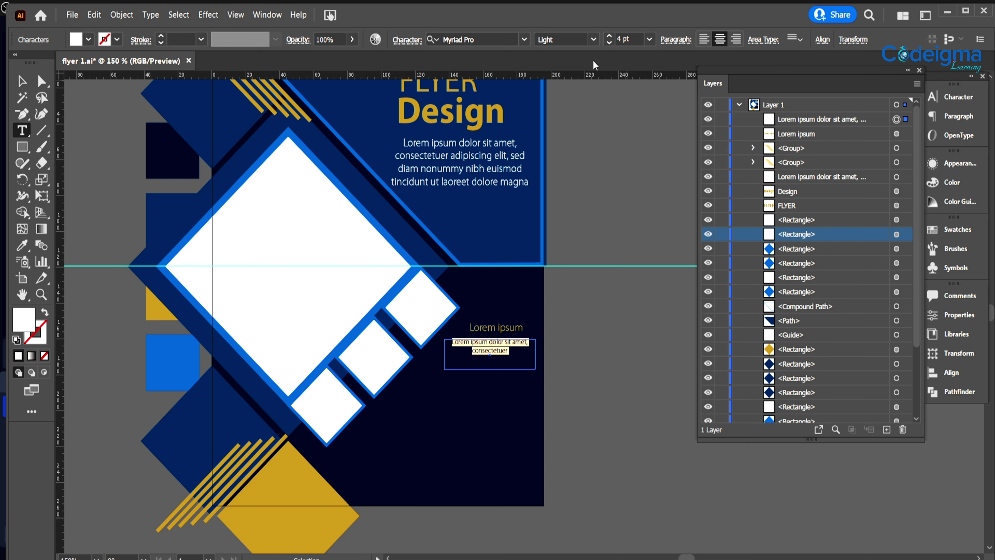
pyautogui.click(17, 84)
pyautogui.click(599, 392)
pyautogui.click(503, 353)
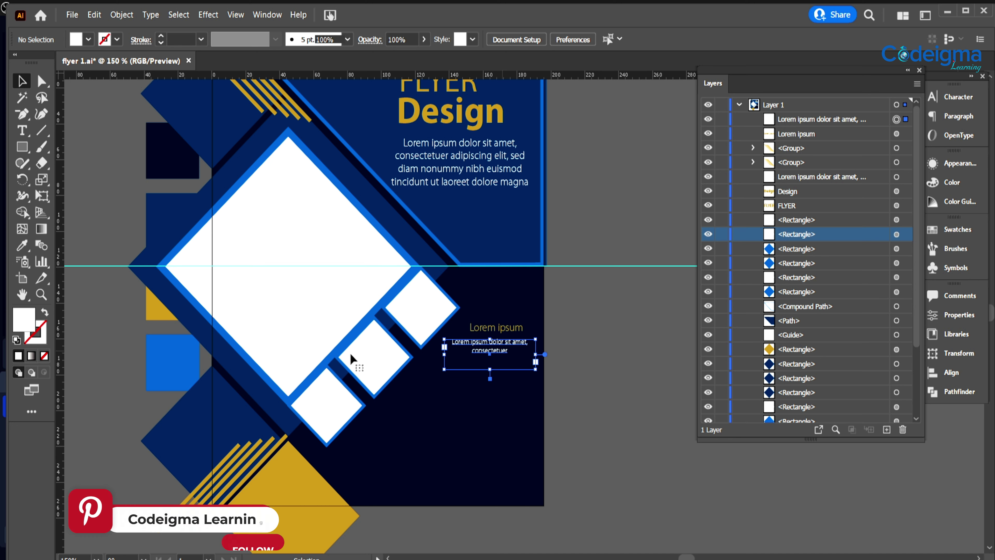
# Step: Draw a taller area text frame with placeholder text under the gold "Lorem ipsum" heading and fill the text with white
pyautogui.click(19, 133)
pyautogui.click(445, 344)
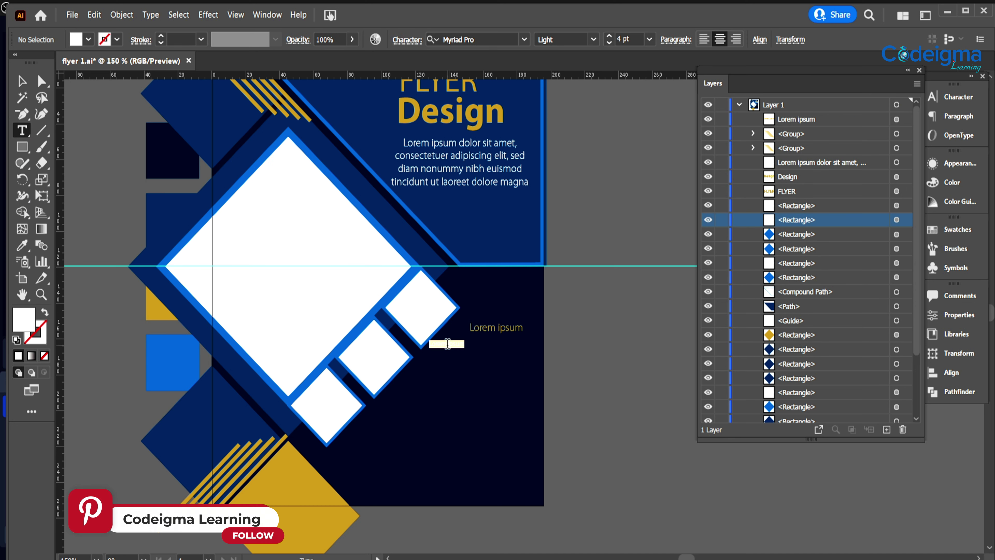
pyautogui.hotkey('ctrl', 'z')
pyautogui.moveTo(483, 374); pyautogui.dragTo(535, 381)
pyautogui.press('Escape')
pyautogui.click(88, 39)
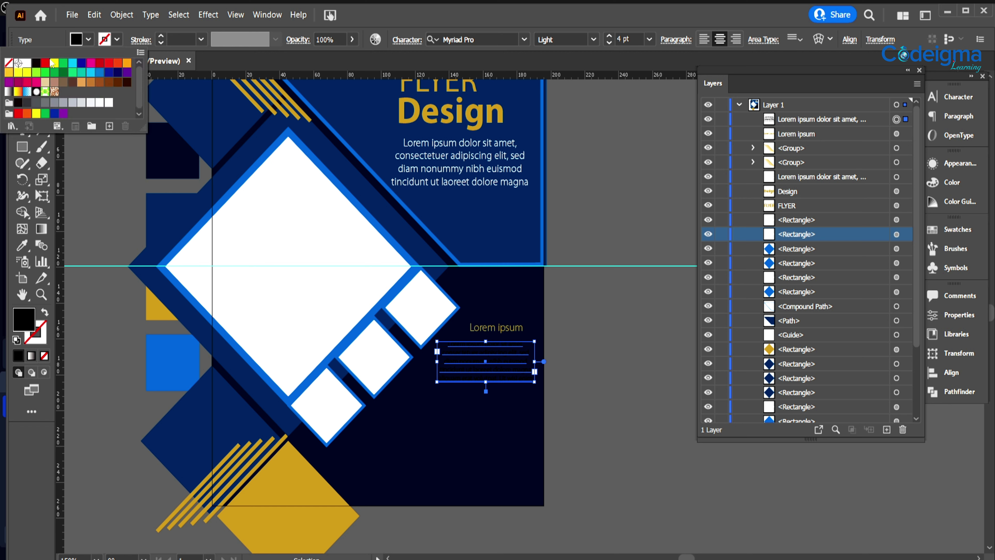
pyautogui.click(28, 62)
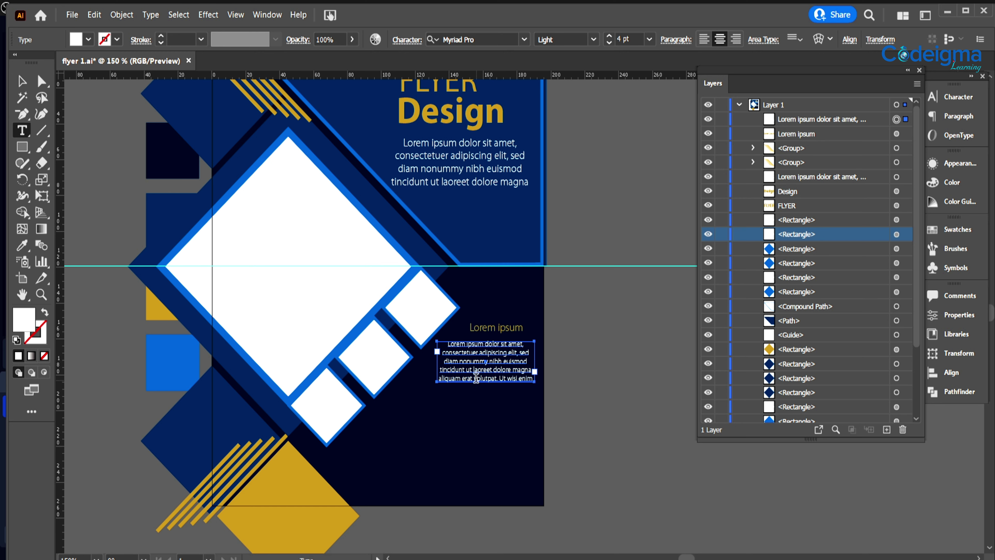
# Step: Delete "tincidunt ut laoreet dolore magna aliquam erat volutpat." from the small placeholder text and center the gold "Lorem ipsum" heading above it
pyautogui.moveTo(508, 378); pyautogui.dragTo(486, 375)
pyautogui.press('BackSpace')
pyautogui.press('Escape')
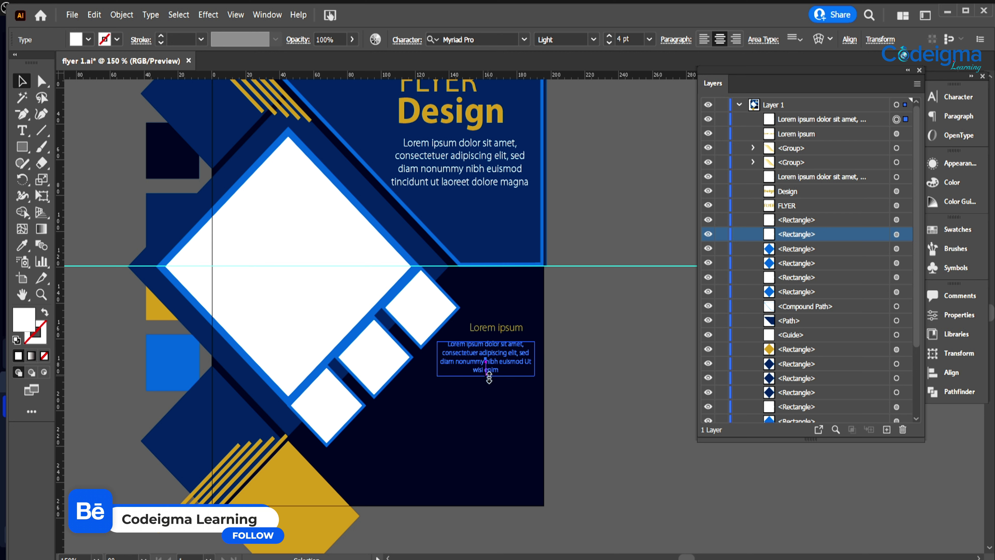
pyautogui.click(525, 384)
pyautogui.moveTo(505, 326); pyautogui.dragTo(498, 331)
pyautogui.click(600, 416)
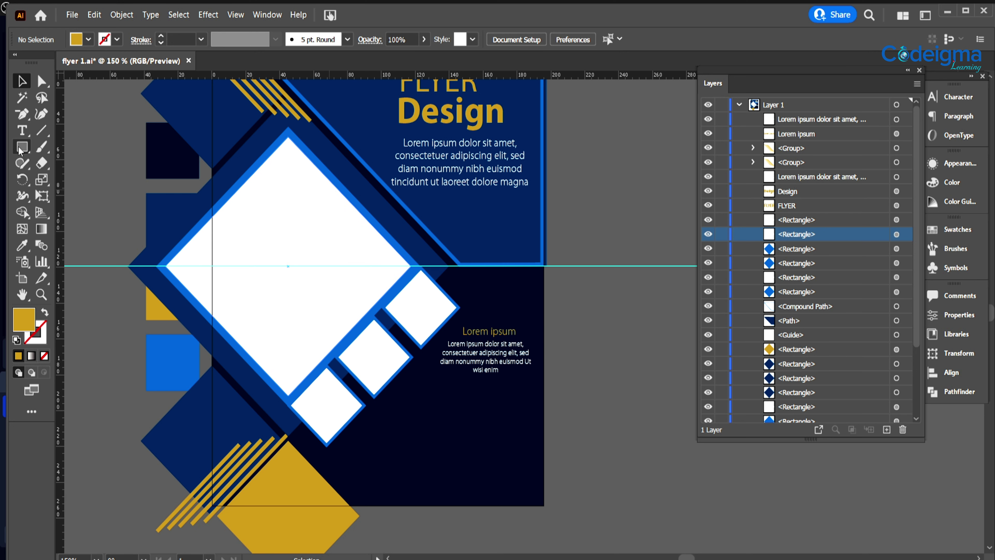
# Step: Draw a gold circle about 3.4 px across as a bullet just before the "Lorem ipsum" heading and nudge it closer to the text
pyautogui.moveTo(22, 146); pyautogui.dragTo(59, 179)
pyautogui.moveTo(496, 238); pyautogui.dragTo(456, 337)
pyautogui.press('v')
pyautogui.hotkey('ctrl', '+')
pyautogui.hotkey('ctrl', '+')
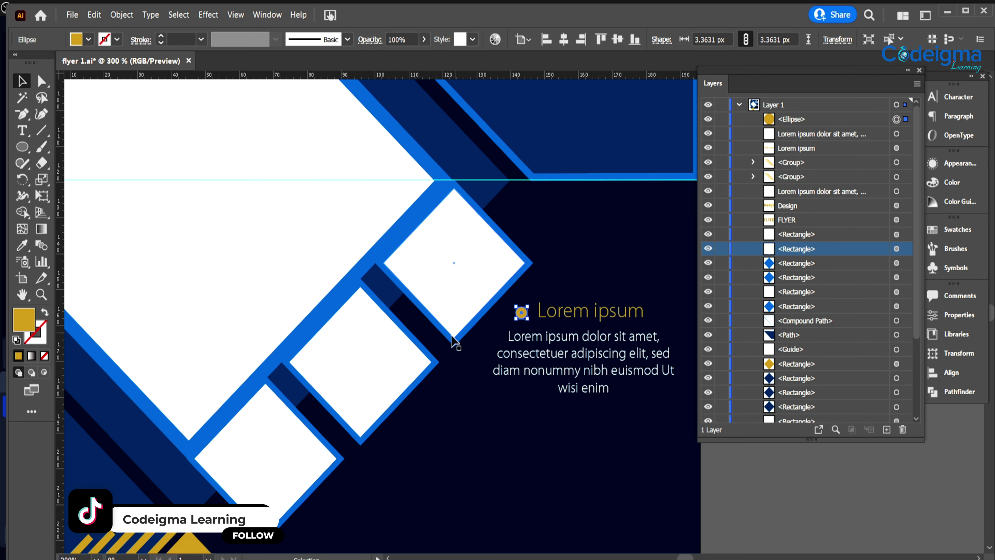
pyautogui.click(553, 453)
pyautogui.moveTo(521, 312); pyautogui.dragTo(524, 313)
pyautogui.click(726, 461)
# Step: Group the gold bullet, "Lorem ipsum" heading and small placeholder text, and place two copies of the group below the original
pyautogui.moveTo(630, 494); pyautogui.dragTo(554, 394)
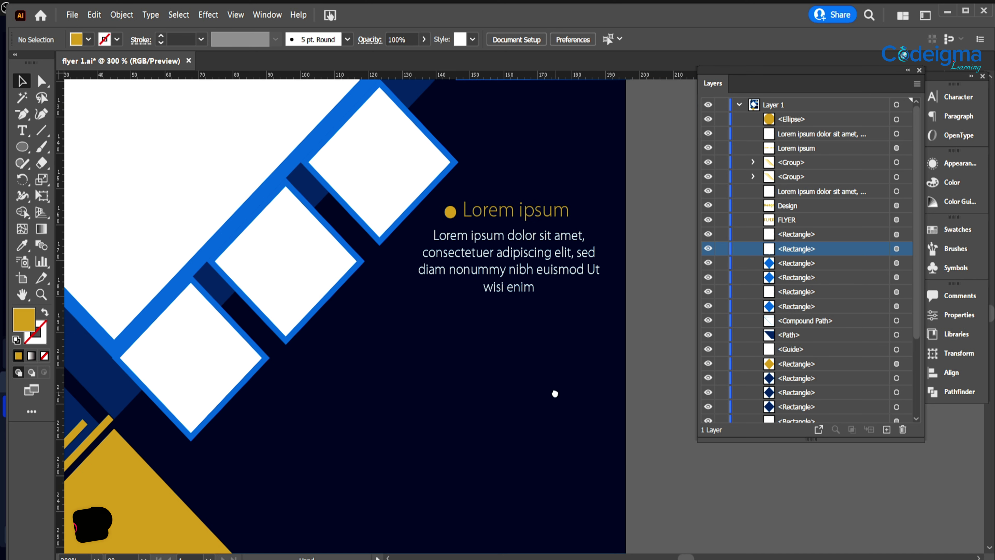
pyautogui.keyDown('shift'); pyautogui.click(896, 149); pyautogui.keyUp('shift')
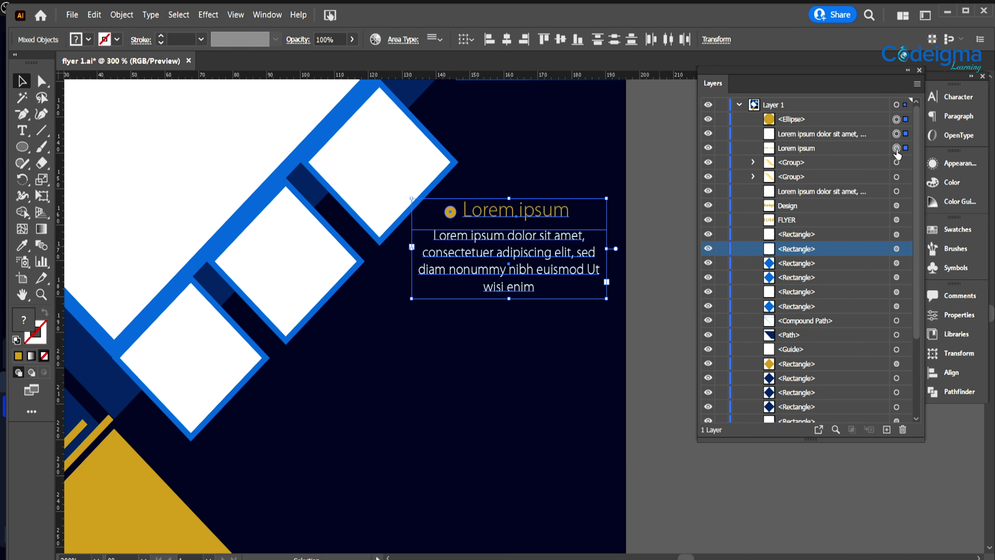
pyautogui.hotkey('ctrl', 'g')
pyautogui.moveTo(514, 255); pyautogui.dragTo(511, 486)
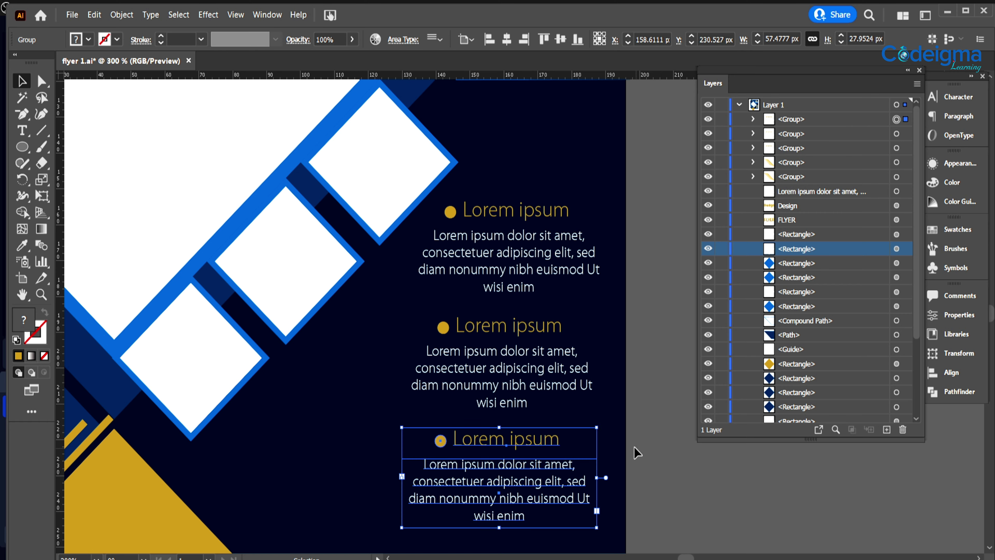
pyautogui.click(634, 446)
# Step: Align the three caption groups on a common vertical axis and distribute them evenly from top to bottom
pyautogui.hotkey('ctrl', '-')
pyautogui.click(896, 118)
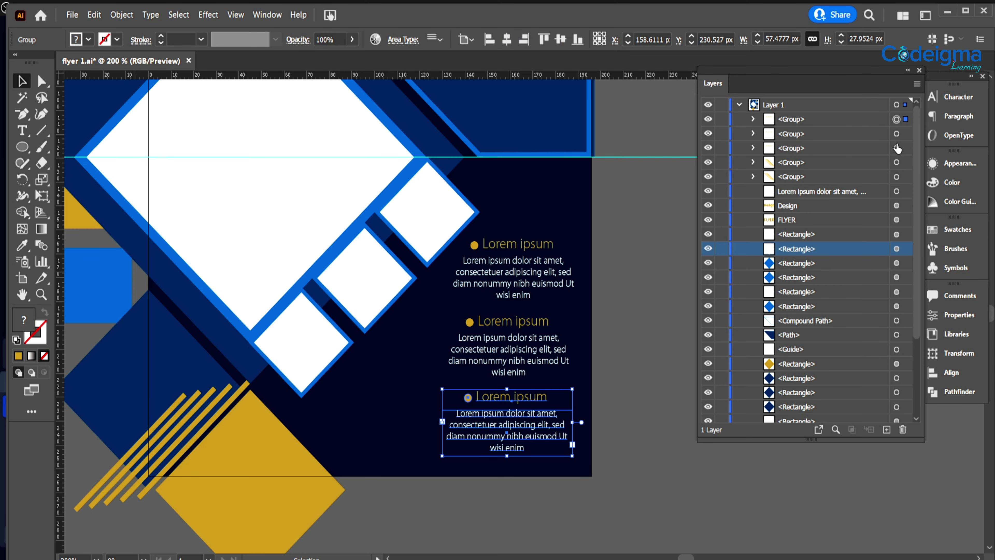
pyautogui.keyDown('shift'); pyautogui.click(896, 133); pyautogui.keyUp('shift')
pyautogui.keyDown('shift'); pyautogui.click(896, 148); pyautogui.keyUp('shift')
pyautogui.click(614, 40)
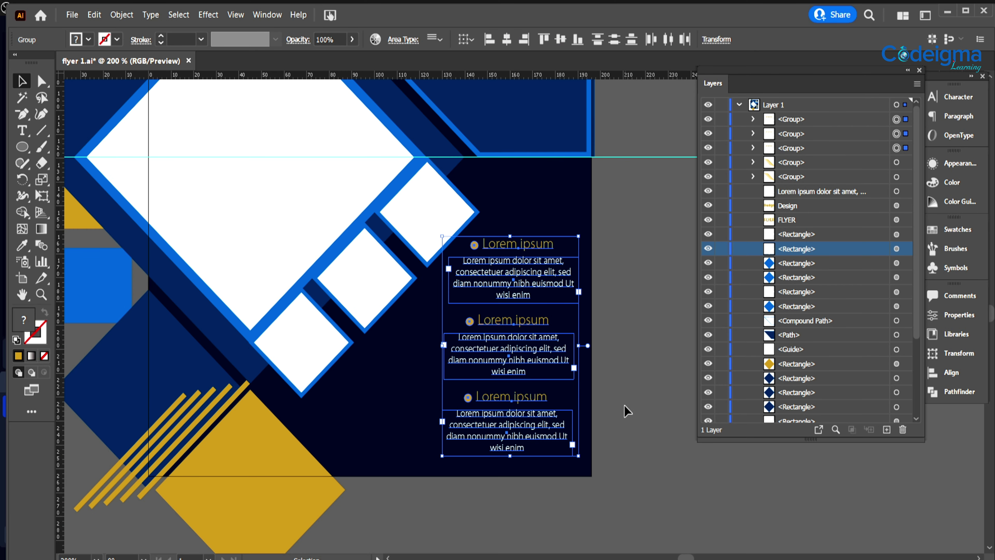
pyautogui.click(651, 403)
# Step: Draw a gold rectangle that covers the entire flyer artboard, on top of all artwork
pyautogui.hotkey('ctrl', '-')
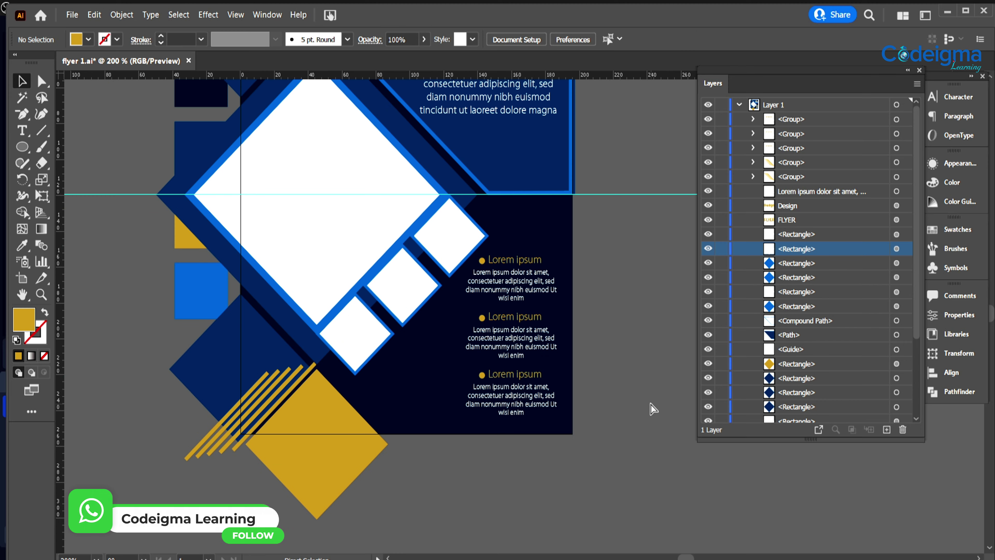
pyautogui.moveTo(637, 202); pyautogui.dragTo(655, 297)
pyautogui.hotkey('ctrl', '-')
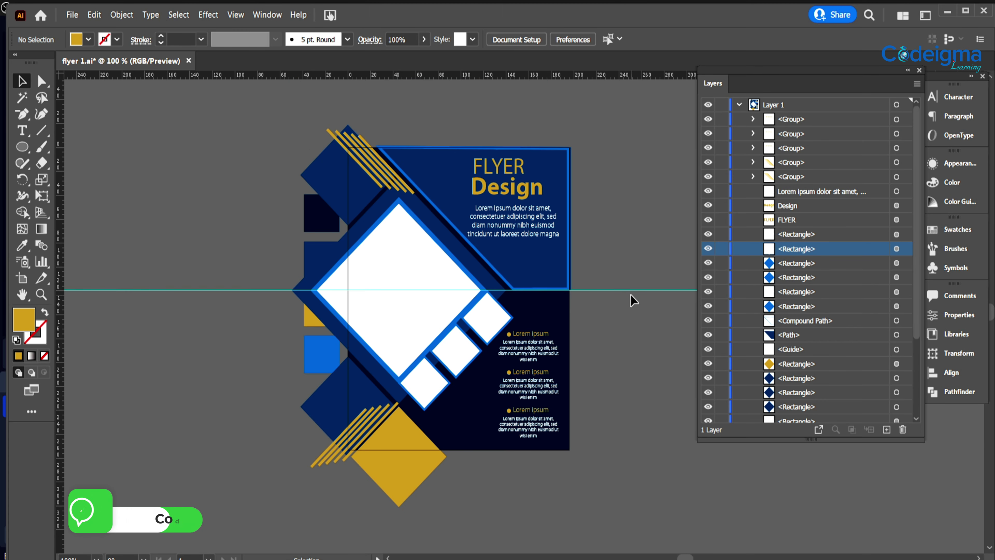
pyautogui.moveTo(23, 145); pyautogui.dragTo(55, 145)
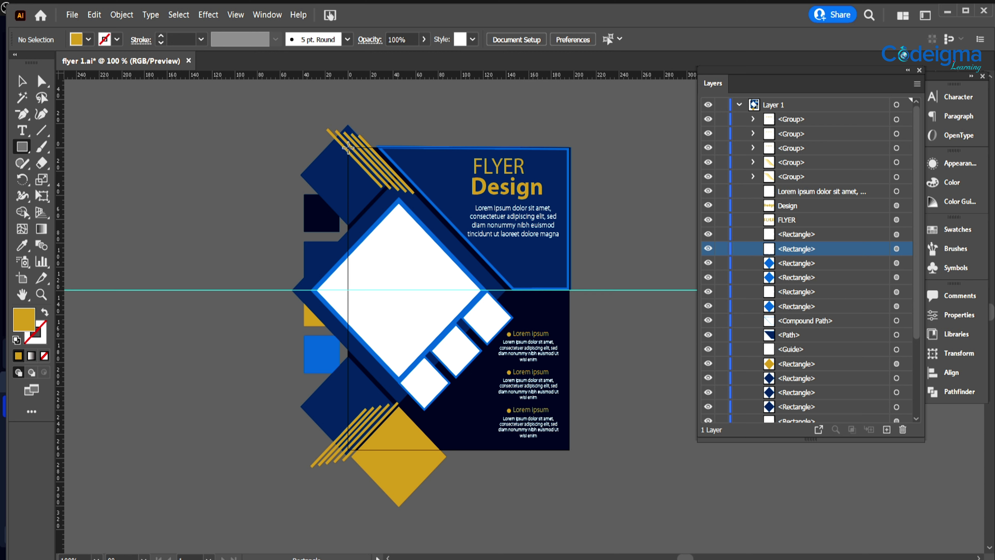
pyautogui.moveTo(348, 147); pyautogui.dragTo(570, 449)
# Step: Group all the flyer artwork beneath the gold cover rectangle, leaving out the guide and the four color sample squares
pyautogui.click(896, 134)
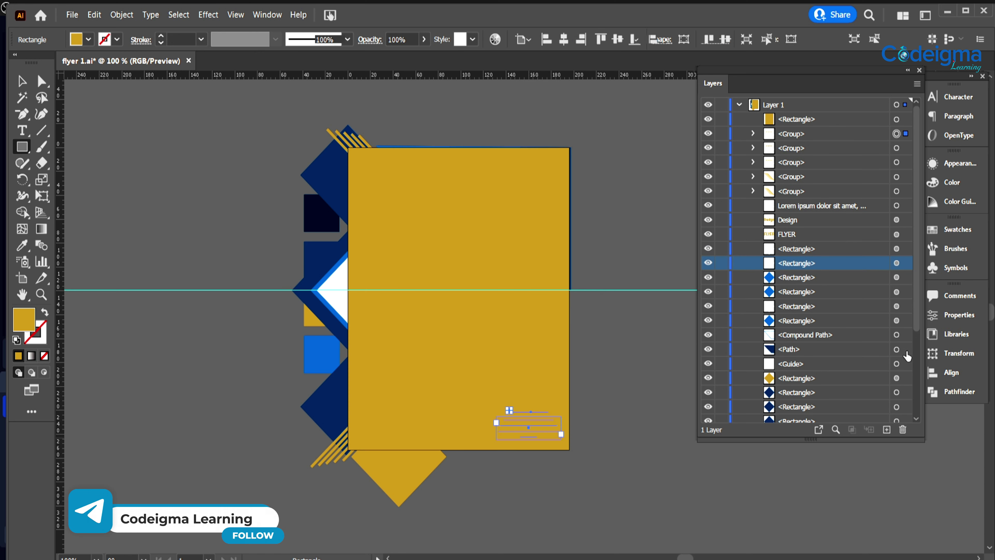
pyautogui.scroll(-4, 896, 372)
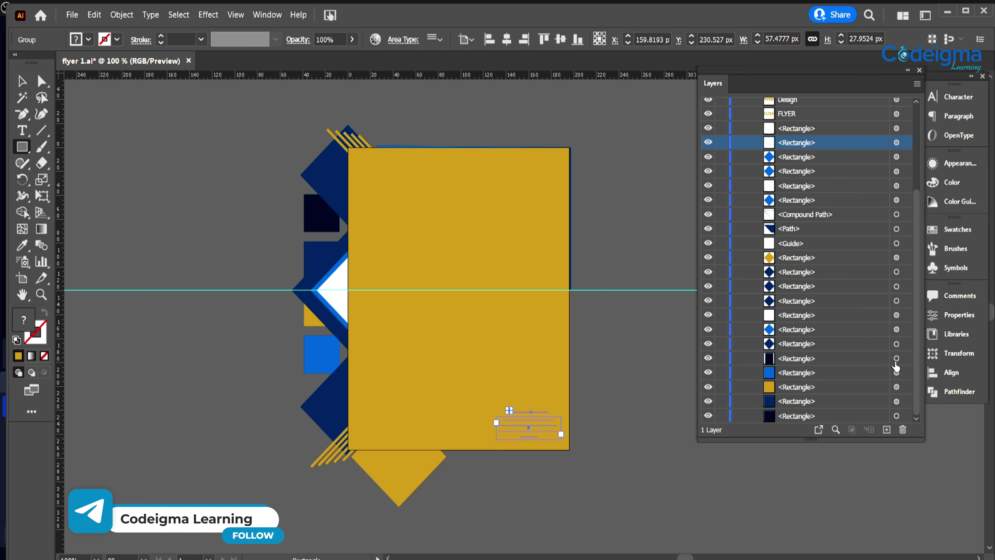
pyautogui.keyDown('shift'); pyautogui.click(896, 358); pyautogui.keyUp('shift')
pyautogui.hotkey('ctrl', 'g')
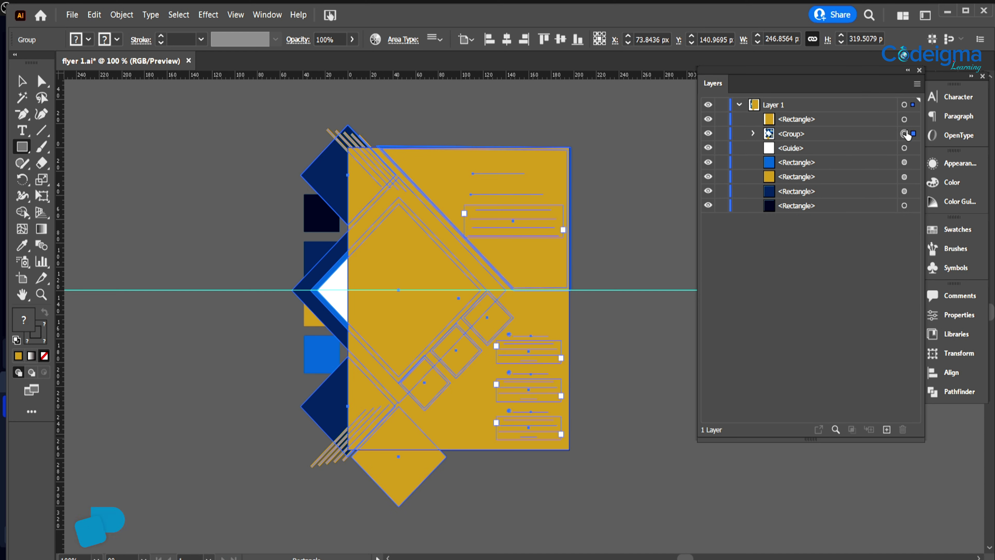
# Step: Make a clipping mask from the gold cover rectangle and the artwork group so the design is trimmed to the artboard
pyautogui.keyDown('shift'); pyautogui.click(904, 119); pyautogui.keyUp('shift')
pyautogui.click(502, 355)
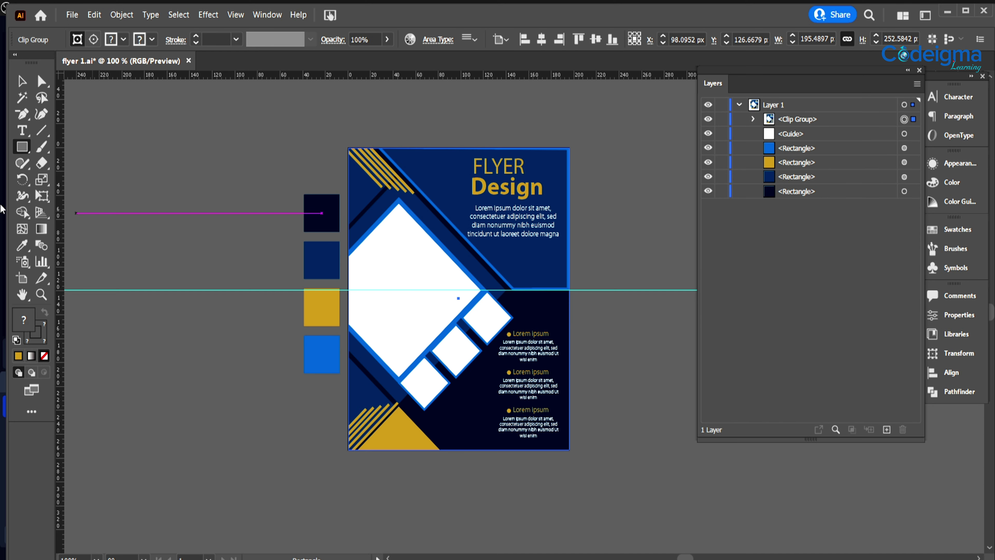
pyautogui.click(593, 343)
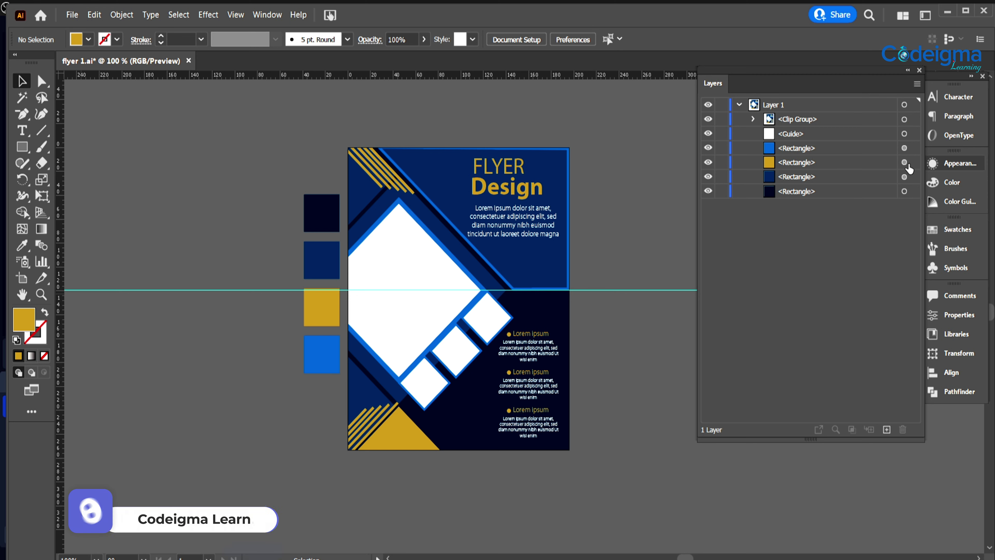
# Step: Expand the clip group and its nested group in the layer list and target one of the blue diamond rectangles
pyautogui.hotkey('ctrl', '+')
pyautogui.moveTo(617, 359); pyautogui.dragTo(623, 375)
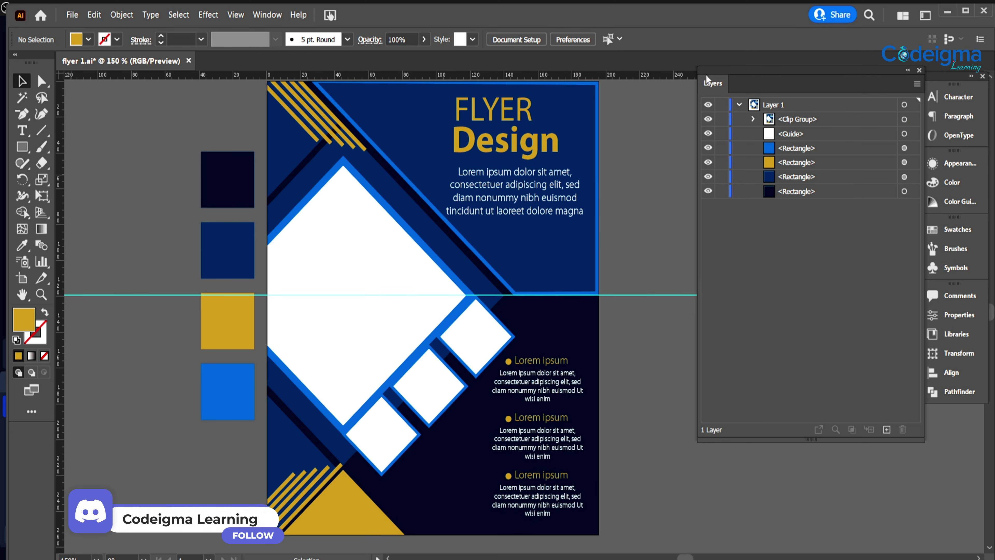
pyautogui.click(754, 119)
pyautogui.click(769, 147)
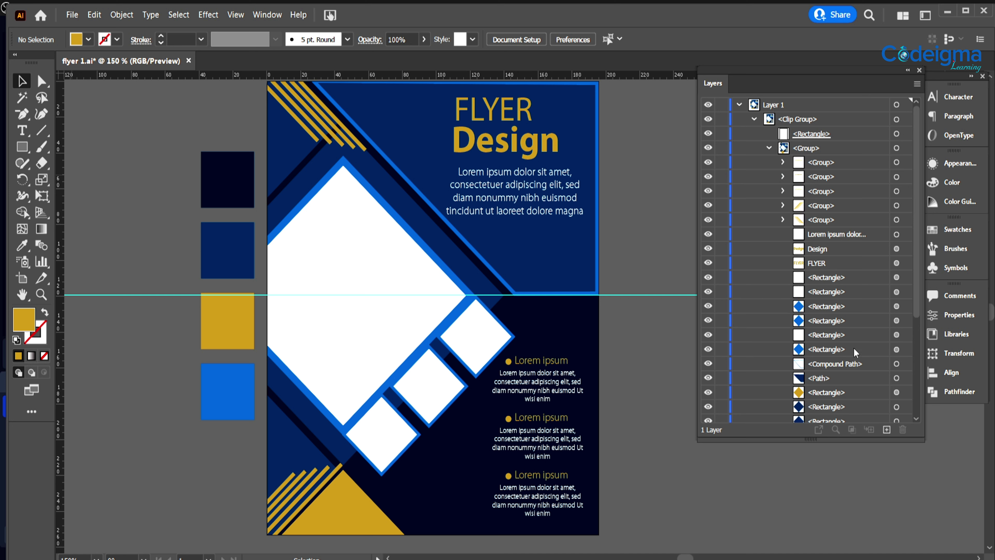
pyautogui.click(897, 307)
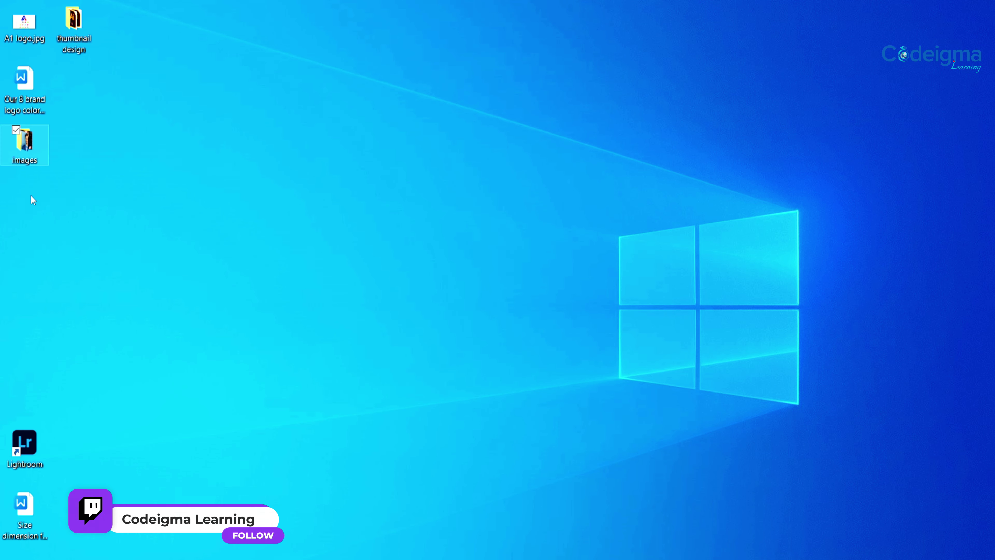
# Step: Open the images folder in File Explorer and place the laptop photo starting with "premium_photo" into the Illustrator flyer
pyautogui.doubleClick(33, 155)
pyautogui.click(753, 67)
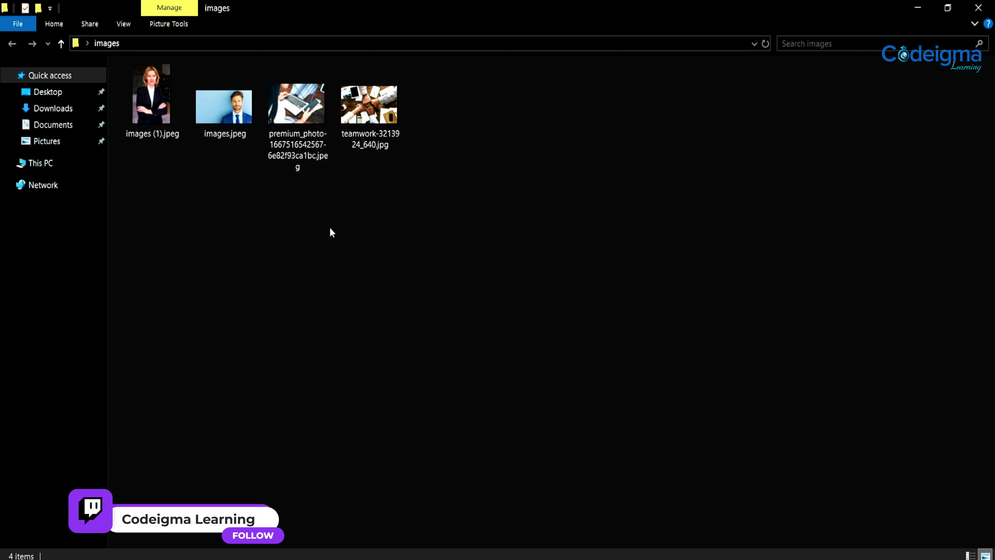
pyautogui.moveTo(304, 141); pyautogui.dragTo(474, 352)
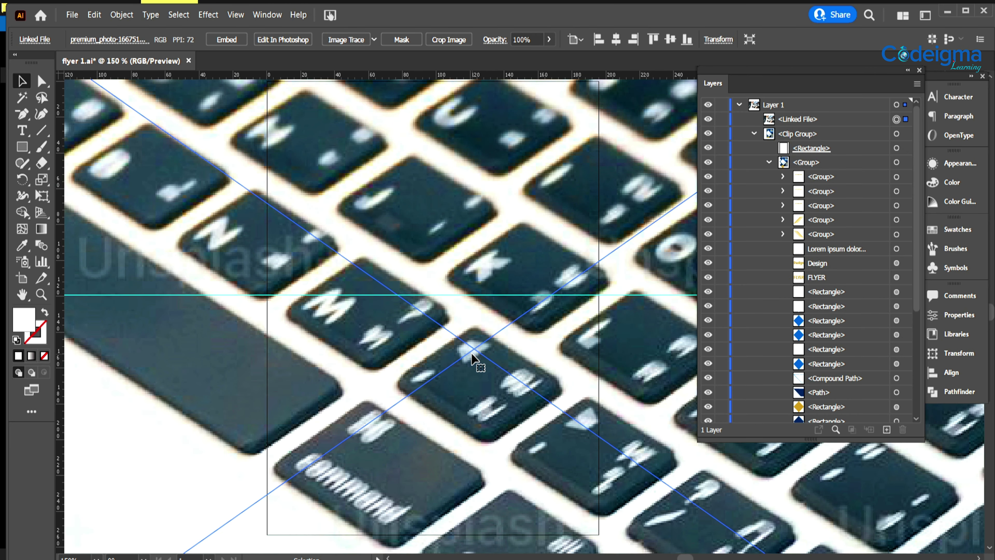
# Step: Scale the placed laptop photo down to about a fifth of its size and move it over the flyer
pyautogui.hotkey('ctrl', '-')
pyautogui.hotkey('ctrl', '-')
pyautogui.press('-')
pyautogui.hotkey('ctrl', '-')
pyautogui.hotkey('ctrl', '-')
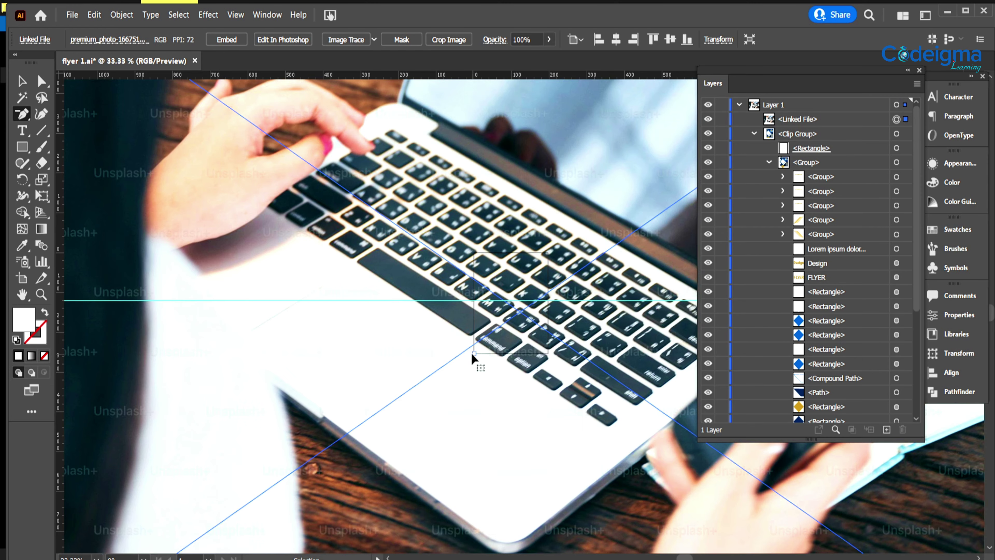
pyautogui.hotkey('ctrl', '-')
pyautogui.hotkey('ctrl', '-')
pyautogui.hotkey('ctrl', '-')
pyautogui.click(17, 82)
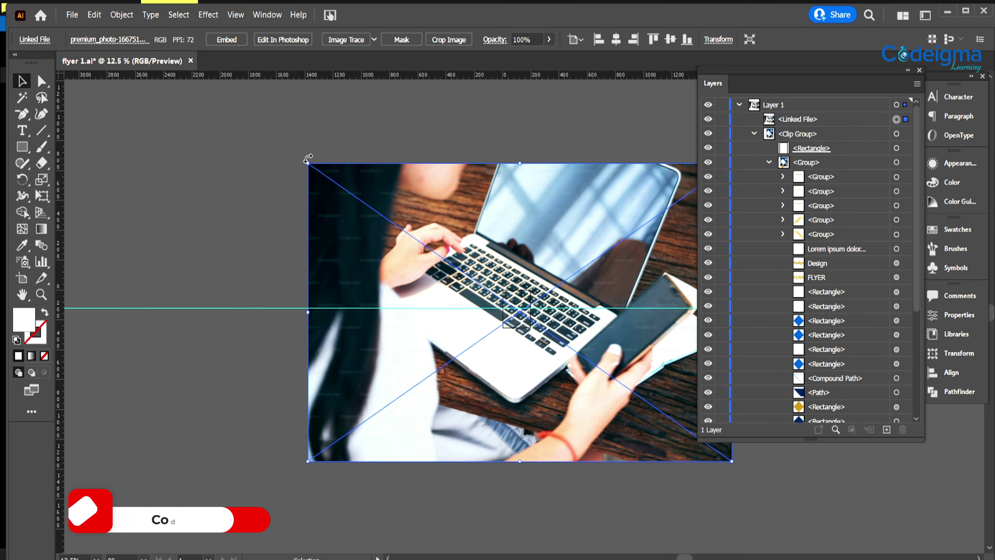
pyautogui.moveTo(308, 163); pyautogui.dragTo(645, 400)
pyautogui.moveTo(681, 432); pyautogui.dragTo(500, 329)
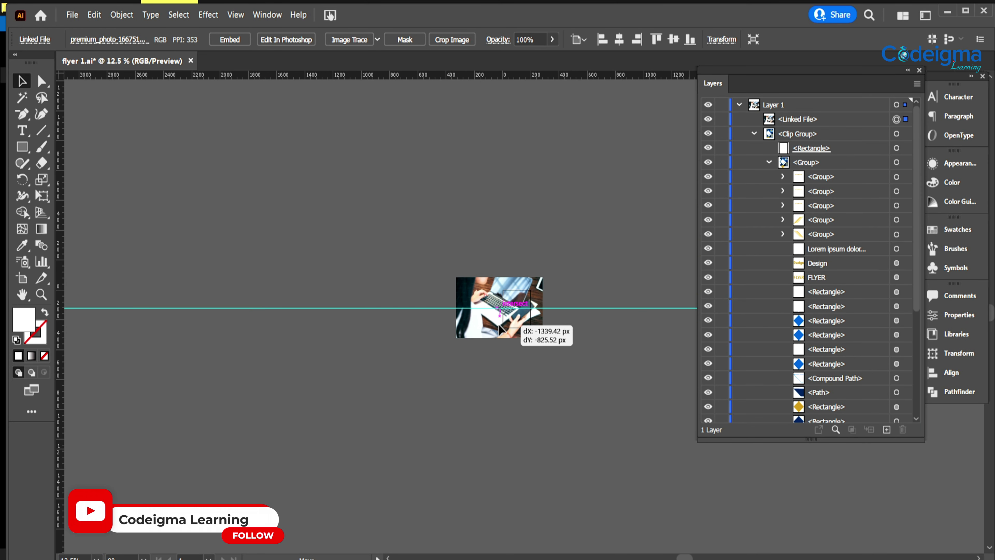
# Step: Shrink the laptop photo further to a small thumbnail and move it onto the uppermost small white diamond
pyautogui.hotkey('ctrl', '+')
pyautogui.hotkey('ctrl', '+')
pyautogui.hotkey('ctrl', '+')
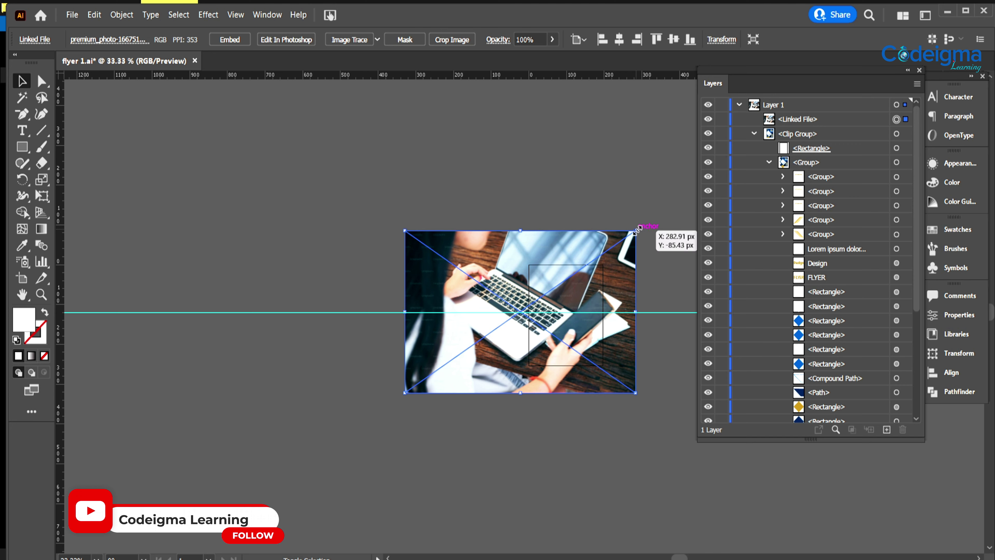
pyautogui.moveTo(636, 229); pyautogui.dragTo(494, 384)
pyautogui.moveTo(416, 386); pyautogui.dragTo(575, 326)
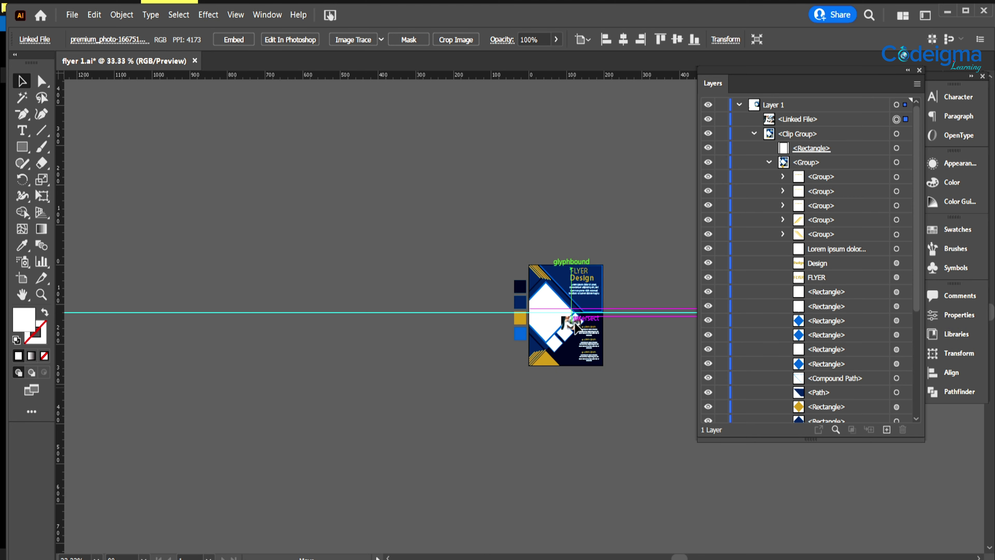
# Step: Enlarge the laptop photo to about 71 px wide and position it so it fully covers the uppermost small white diamond
pyautogui.hotkey('ctrl', '+')
pyautogui.hotkey('ctrl', '+')
pyautogui.hotkey('ctrl', '+')
pyautogui.hotkey('ctrl', '+')
pyautogui.hotkey('ctrl', '+')
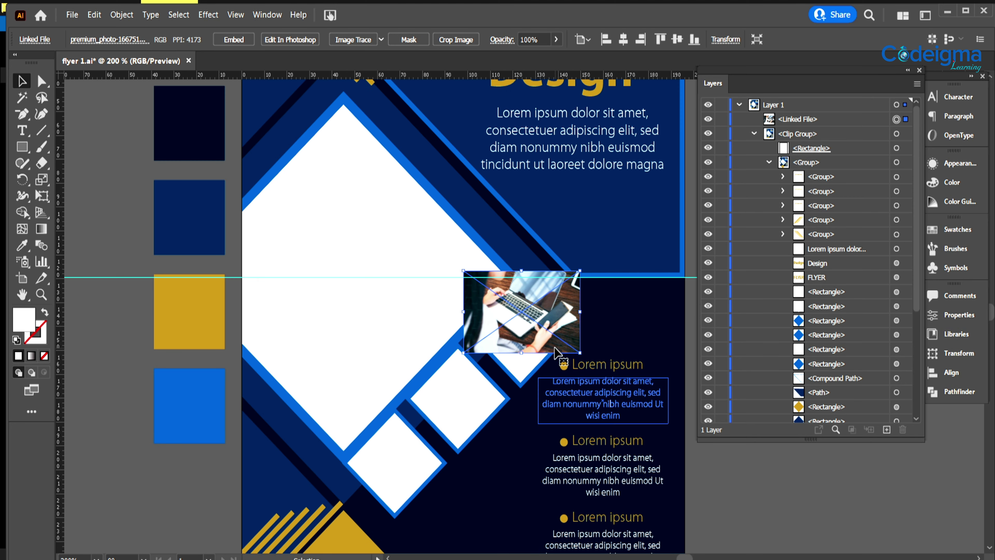
pyautogui.moveTo(579, 352); pyautogui.dragTo(526, 350)
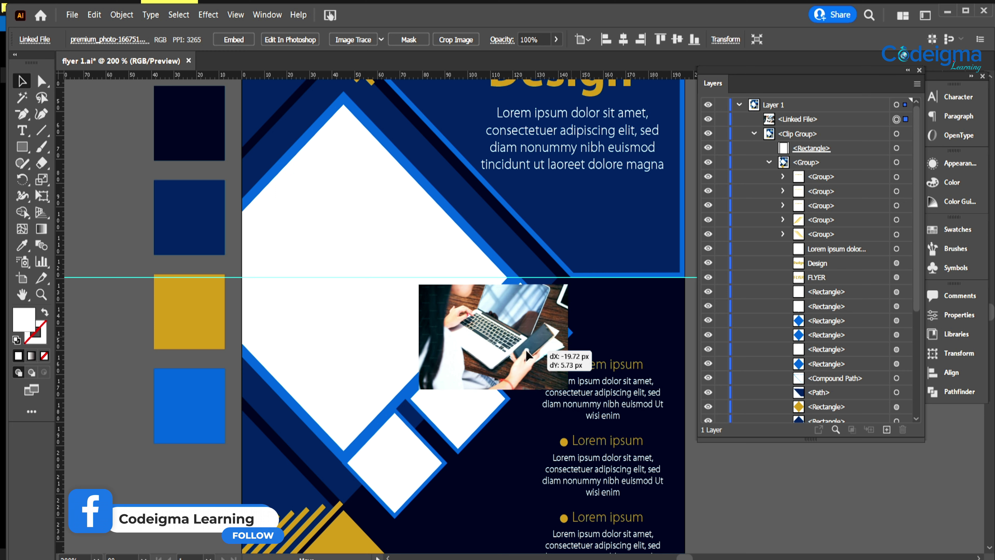
pyautogui.moveTo(565, 290); pyautogui.dragTo(578, 277)
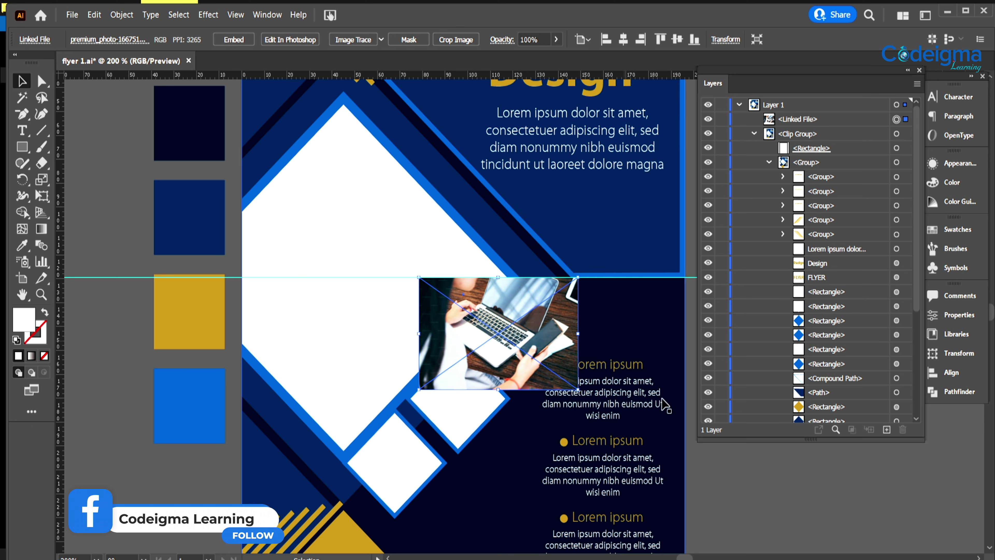
# Step: Stack the laptop photo directly beneath the uppermost small white diamond and clip it to the diamond with a clipping mask
pyautogui.moveTo(821, 118); pyautogui.dragTo(863, 328)
pyautogui.keyDown('shift'); pyautogui.click(896, 349); pyautogui.keyUp('shift')
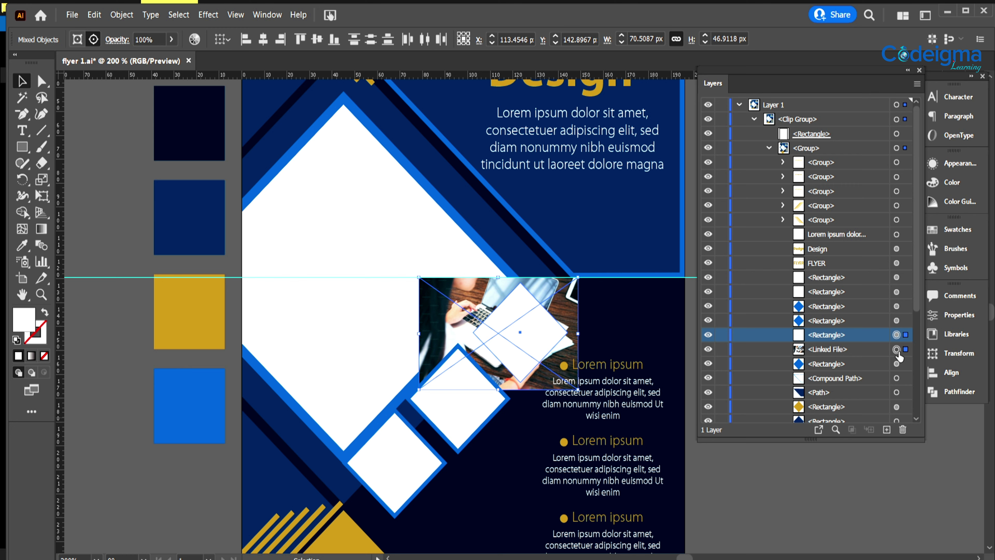
pyautogui.rightClick(525, 334)
pyautogui.click(572, 433)
pyautogui.click(785, 487)
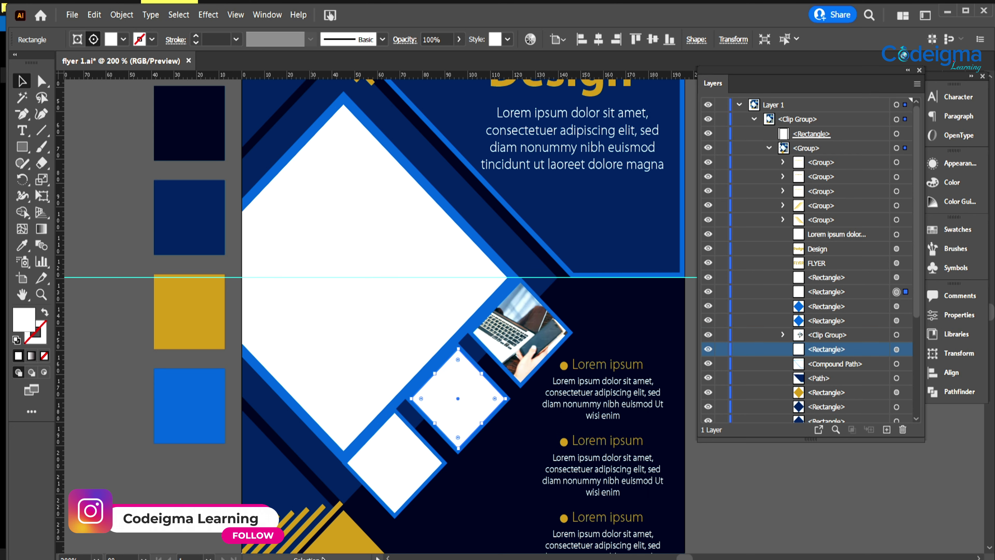
# Step: Place images.jpeg from the images folder onto the flyer, scale it down and position the man's face over the middle small white diamond
pyautogui.moveTo(313, 552)
pyautogui.click(303, 533)
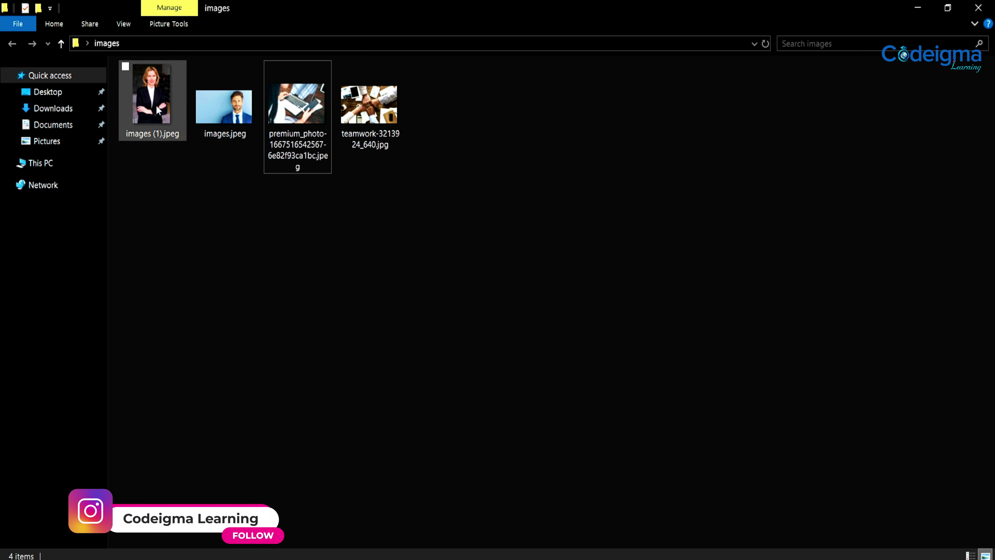
pyautogui.moveTo(227, 105); pyautogui.dragTo(454, 432)
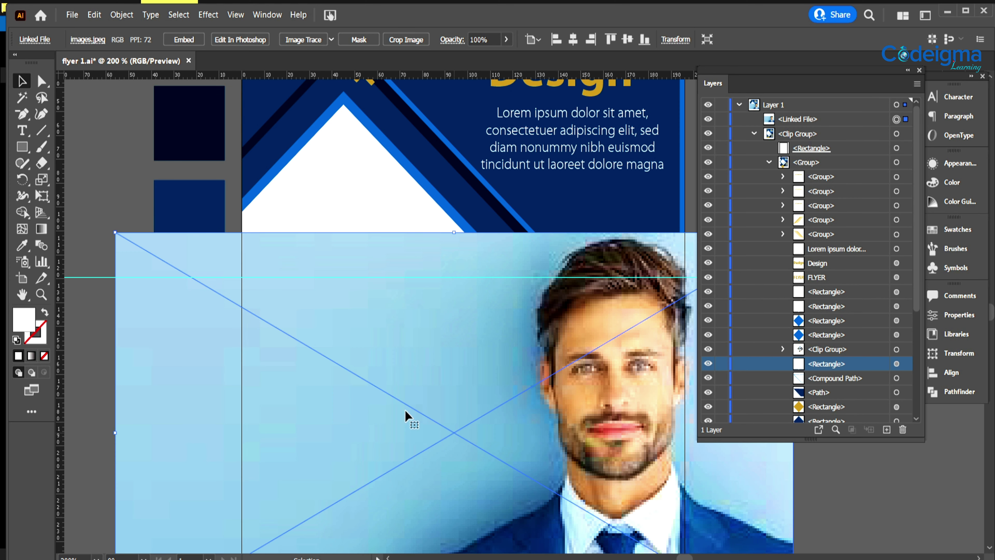
pyautogui.moveTo(117, 231); pyautogui.dragTo(558, 494)
pyautogui.moveTo(721, 536); pyautogui.dragTo(445, 383)
pyautogui.moveTo(279, 341); pyautogui.dragTo(310, 310)
pyautogui.moveTo(426, 401); pyautogui.dragTo(452, 411)
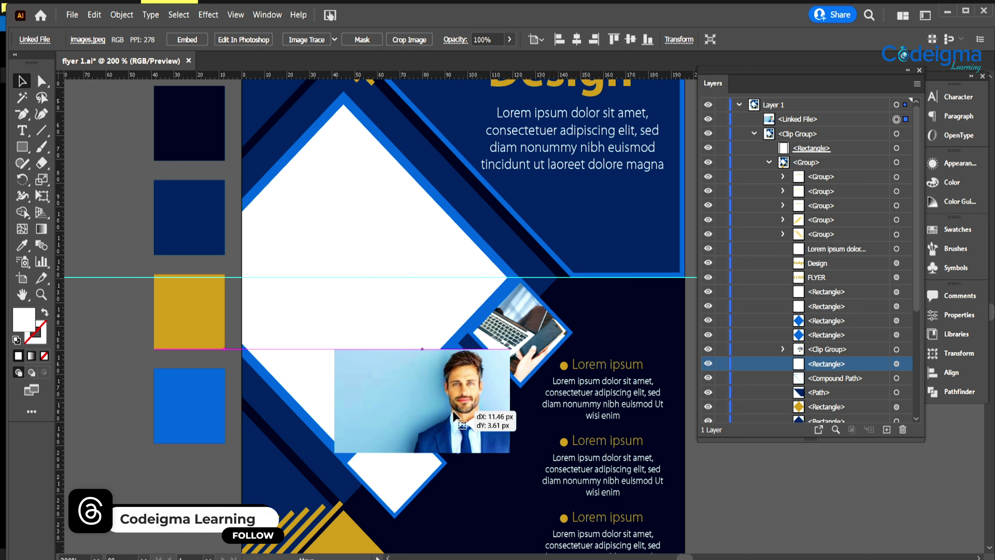
# Step: Stack the man's photo directly beneath the middle small white diamond and clip it to the diamond with a clipping mask
pyautogui.moveTo(824, 119); pyautogui.dragTo(858, 312)
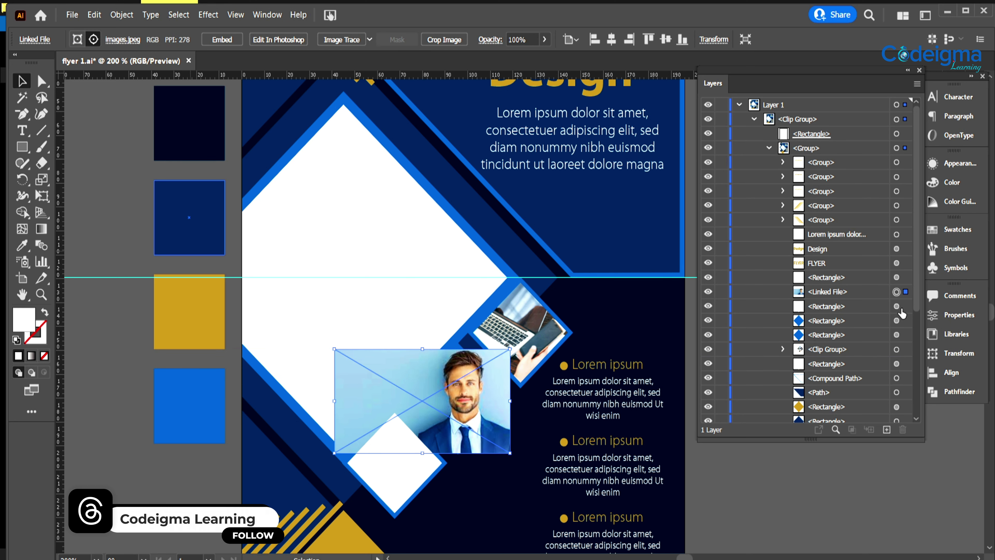
pyautogui.keyDown('shift'); pyautogui.click(896, 297); pyautogui.keyUp('shift')
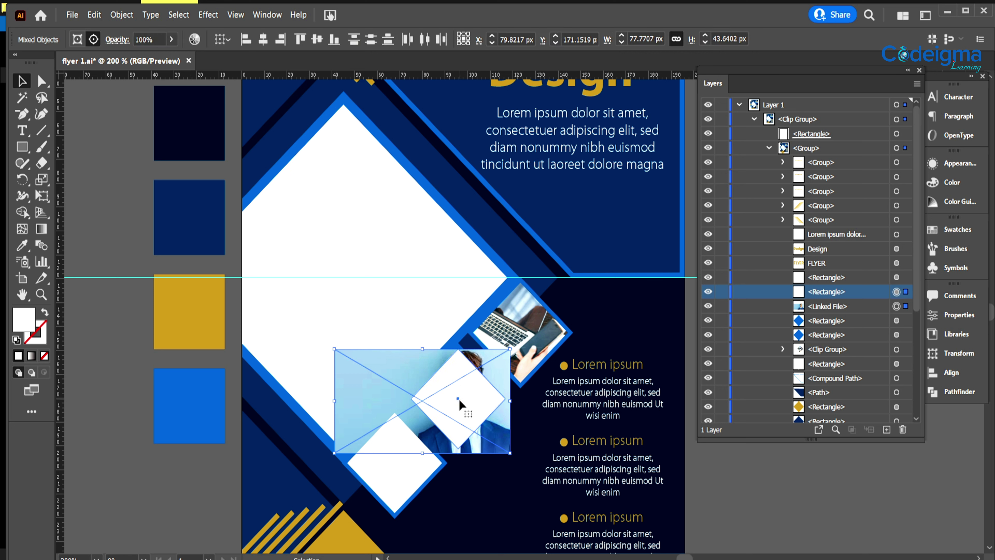
pyautogui.rightClick(462, 406)
pyautogui.click(509, 316)
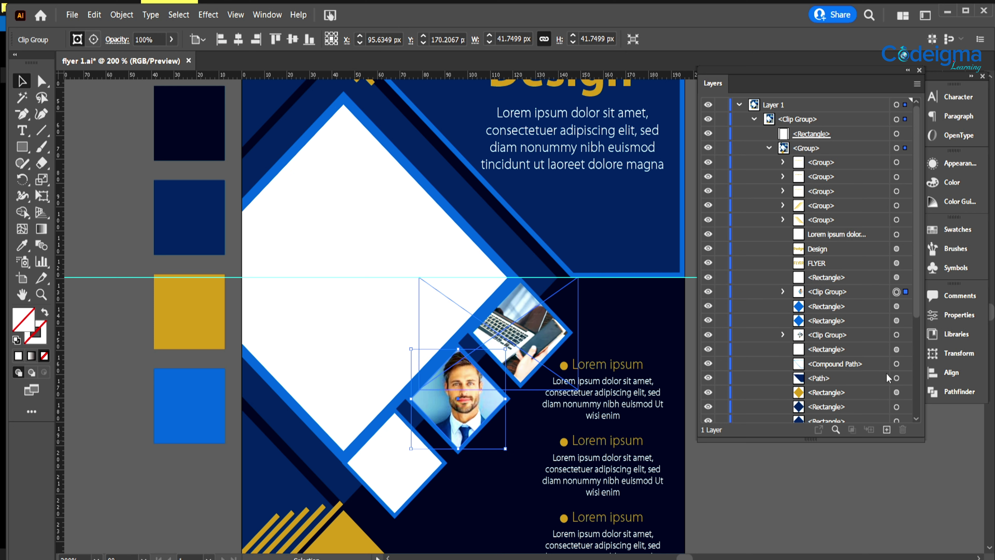
# Step: Shift the man's photo about 1.8 px to the left inside its clipping mask, leaving the mask in place
pyautogui.click(783, 291)
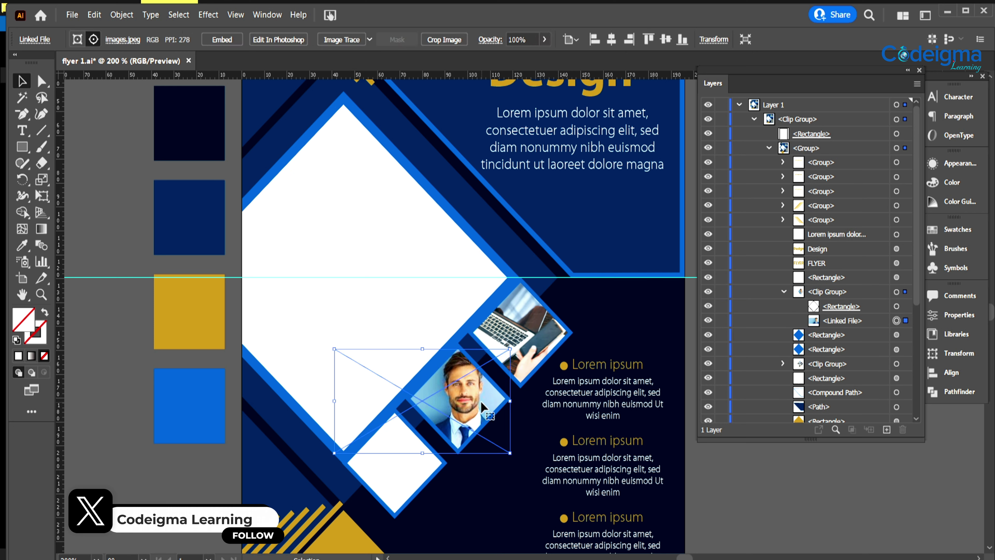
pyautogui.moveTo(480, 401); pyautogui.dragTo(478, 401)
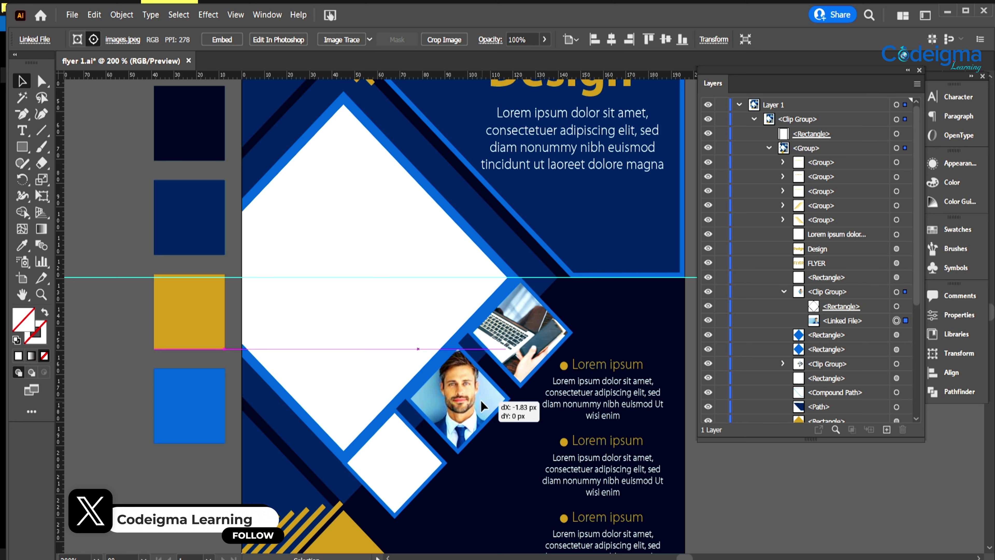
pyautogui.click(742, 520)
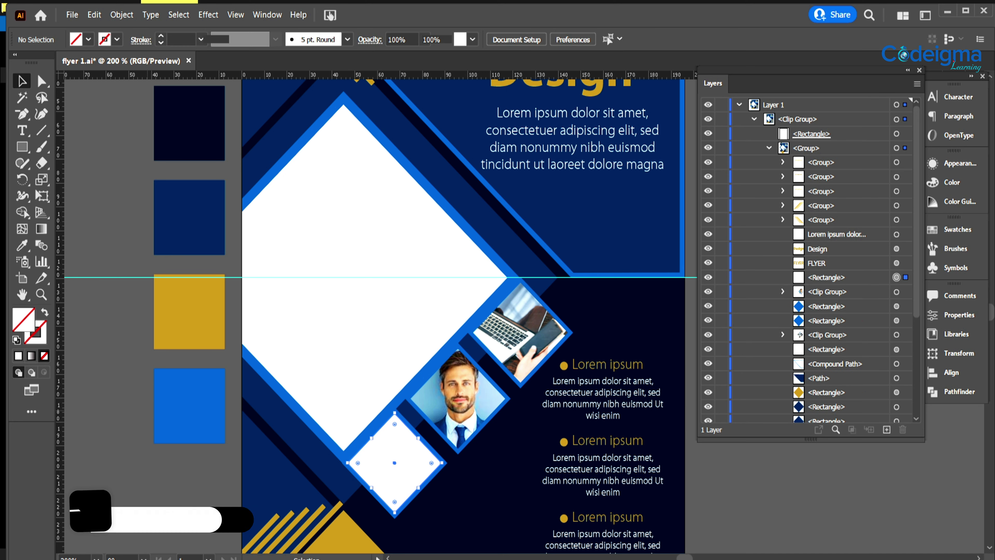
# Step: Place images (1).jpeg onto the flyer, scale it down and position the woman's face over the lowest small white diamond
pyautogui.click(329, 514)
pyautogui.moveTo(143, 111); pyautogui.dragTo(351, 368)
pyautogui.moveTo(194, 144); pyautogui.dragTo(434, 395)
pyautogui.moveTo(527, 536); pyautogui.dragTo(394, 415)
pyautogui.moveTo(304, 409); pyautogui.dragTo(370, 515)
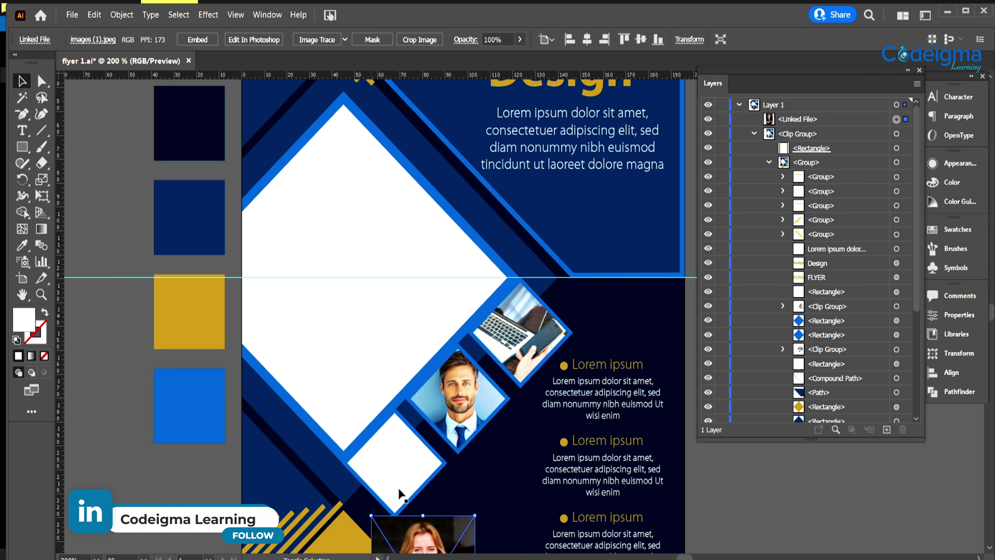
pyautogui.moveTo(417, 546); pyautogui.dragTo(451, 440)
# Step: Stack the woman's photo directly beneath the lowest small white diamond and clip it to the diamond with a clipping mask
pyautogui.moveTo(827, 121); pyautogui.dragTo(861, 299)
pyautogui.keyDown('shift'); pyautogui.click(896, 278); pyautogui.keyUp('shift')
pyautogui.rightClick(404, 452)
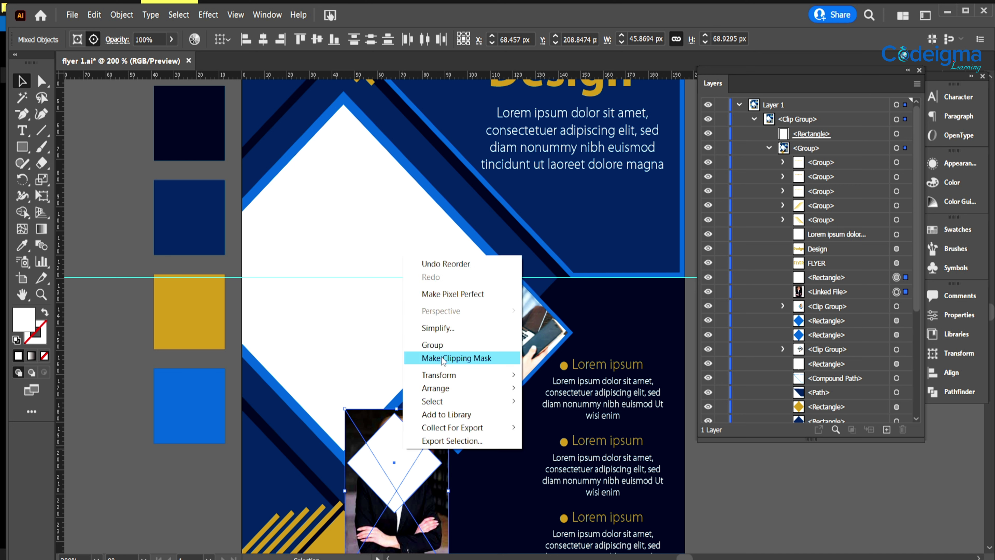
pyautogui.click(441, 357)
pyautogui.click(775, 498)
# Step: Place the teamwork photo from the images folder onto the flyer and scale it down to fit within the page width
pyautogui.scroll(-3, 916, 391)
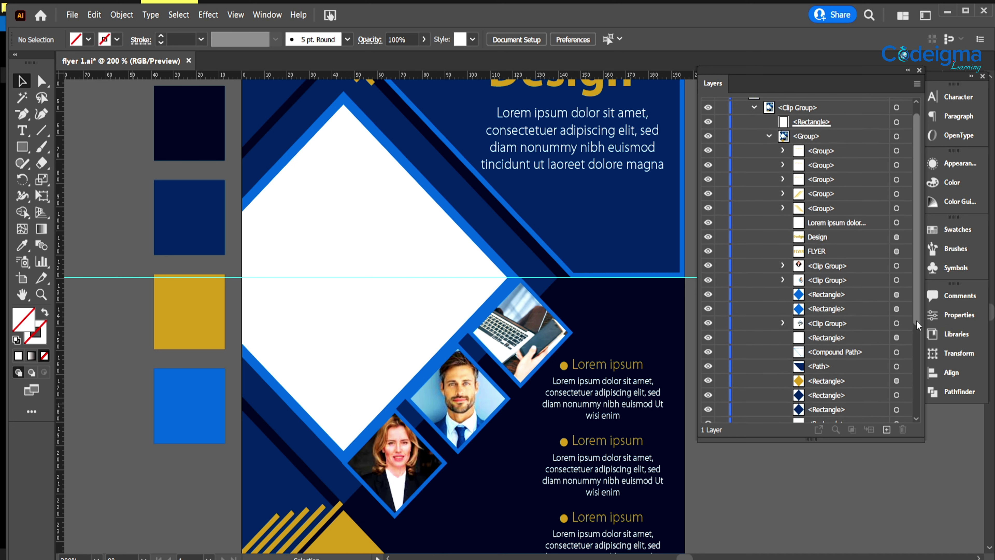
pyautogui.click(326, 533)
pyautogui.moveTo(354, 130); pyautogui.dragTo(593, 299)
pyautogui.scroll(-4, 593, 293)
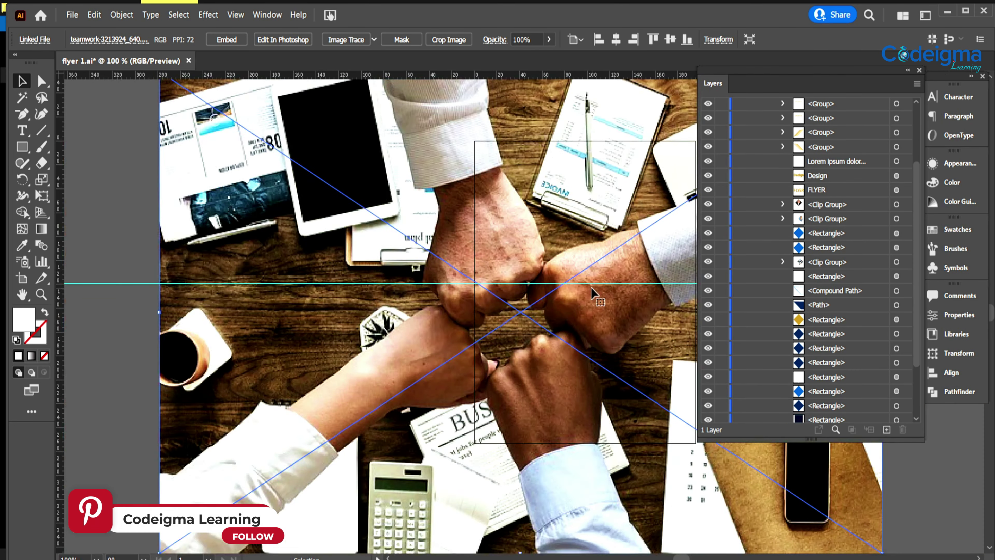
pyautogui.moveTo(278, 151); pyautogui.dragTo(527, 298)
pyautogui.scroll(3, 504, 448)
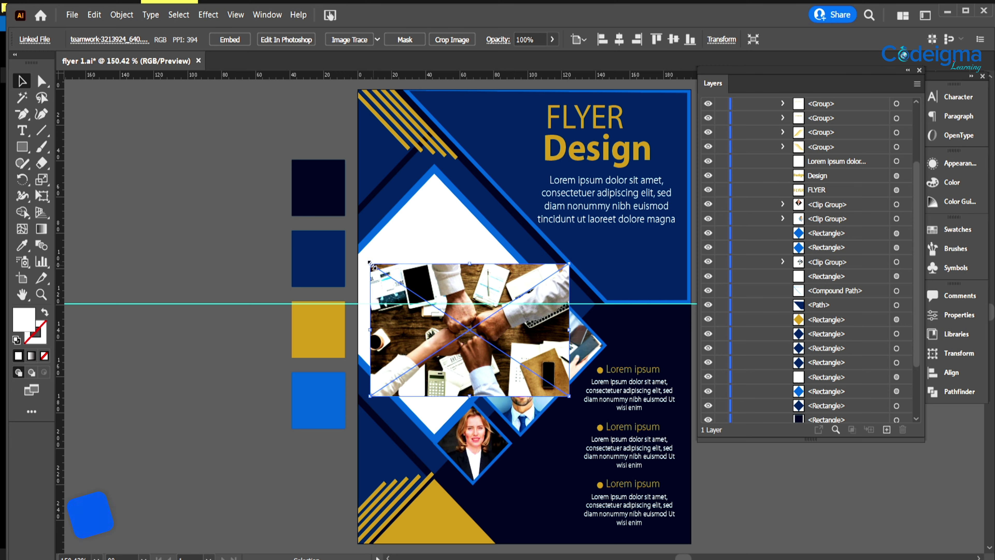
# Step: Enlarge the teamwork photo to about 241 px wide and position it so it fully covers the large white diamond
pyautogui.moveTo(370, 263); pyautogui.dragTo(205, 151)
pyautogui.scroll(3, 469, 313)
pyautogui.moveTo(492, 363); pyautogui.dragTo(567, 385)
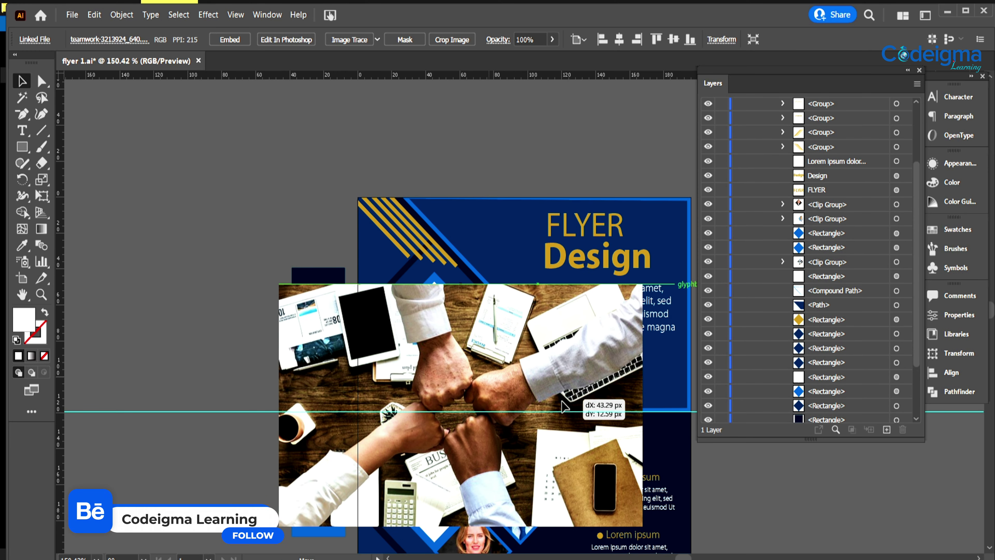
pyautogui.moveTo(279, 285); pyautogui.dragTo(258, 259)
pyautogui.moveTo(536, 409); pyautogui.dragTo(539, 419)
pyautogui.moveTo(539, 418); pyautogui.dragTo(492, 320)
pyautogui.moveTo(210, 182); pyautogui.dragTo(188, 165)
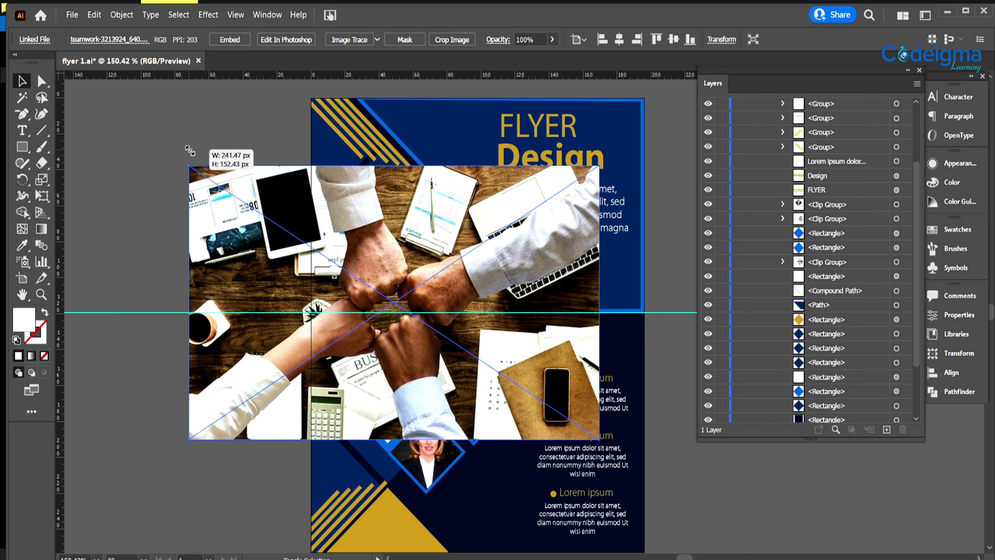
pyautogui.moveTo(517, 278); pyautogui.dragTo(528, 291)
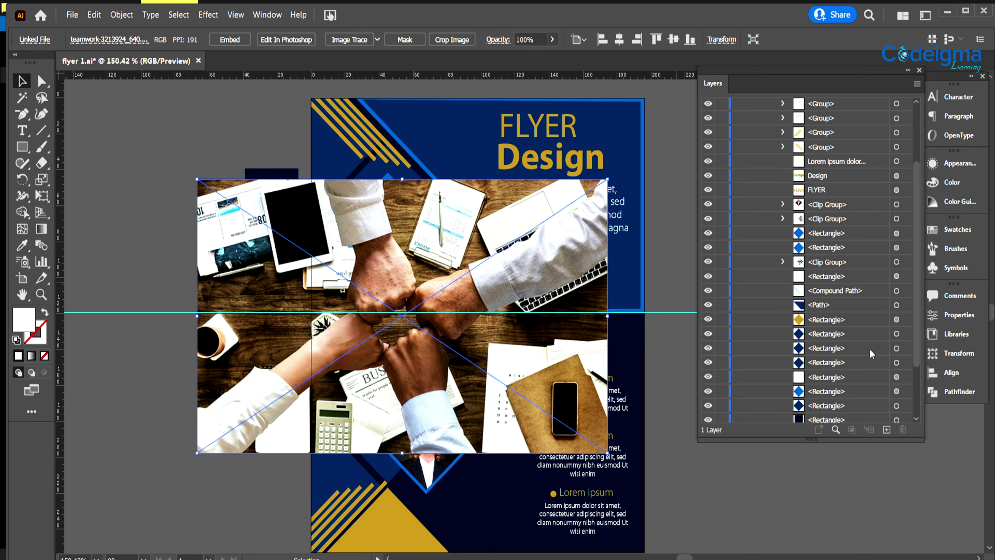
pyautogui.click(896, 378)
pyautogui.scroll(3, 918, 153)
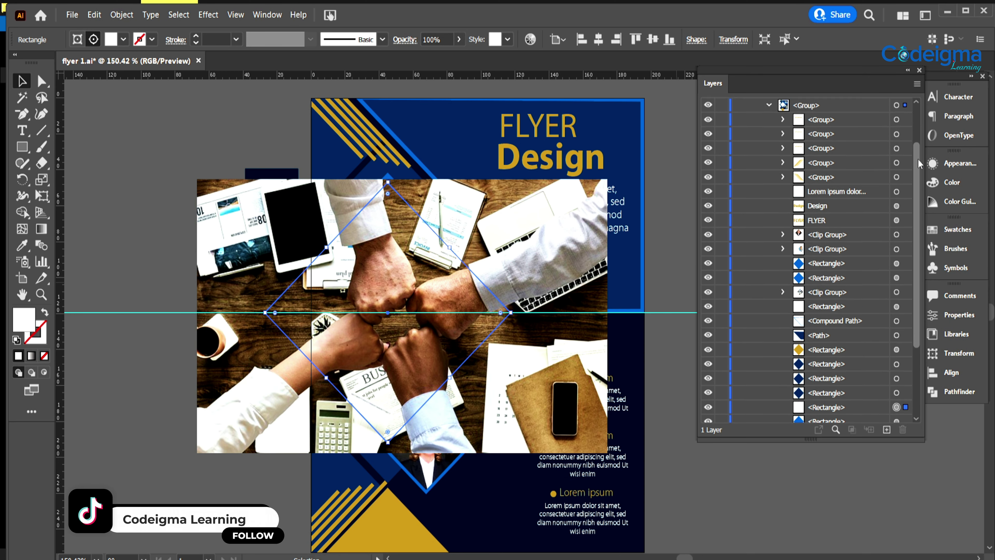
pyautogui.moveTo(841, 122); pyautogui.dragTo(861, 232)
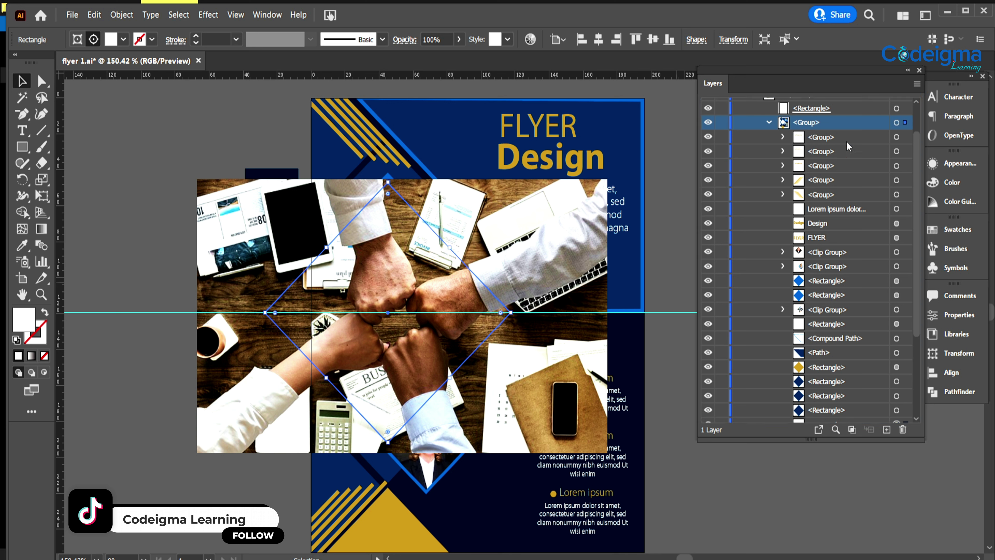
pyautogui.click(404, 360)
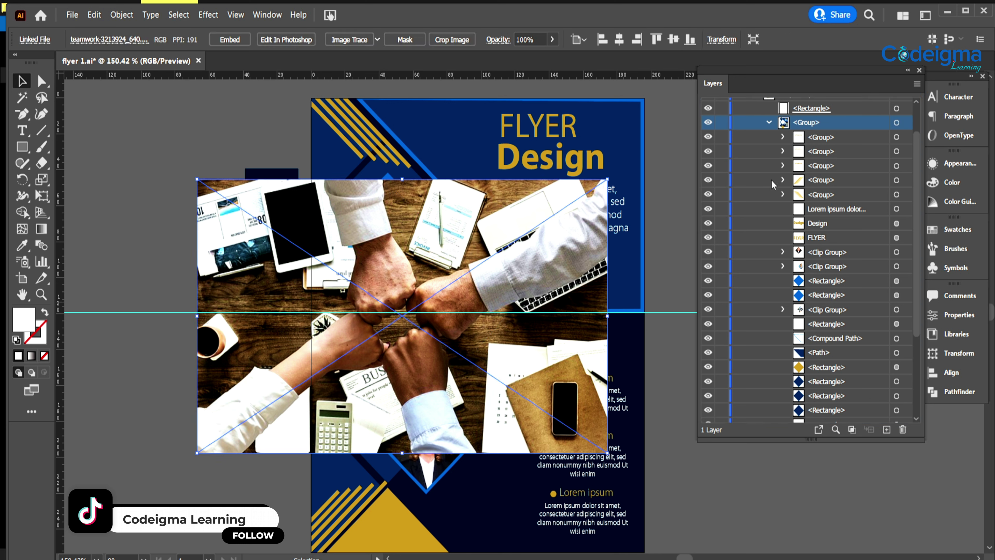
pyautogui.click(769, 122)
pyautogui.click(768, 162)
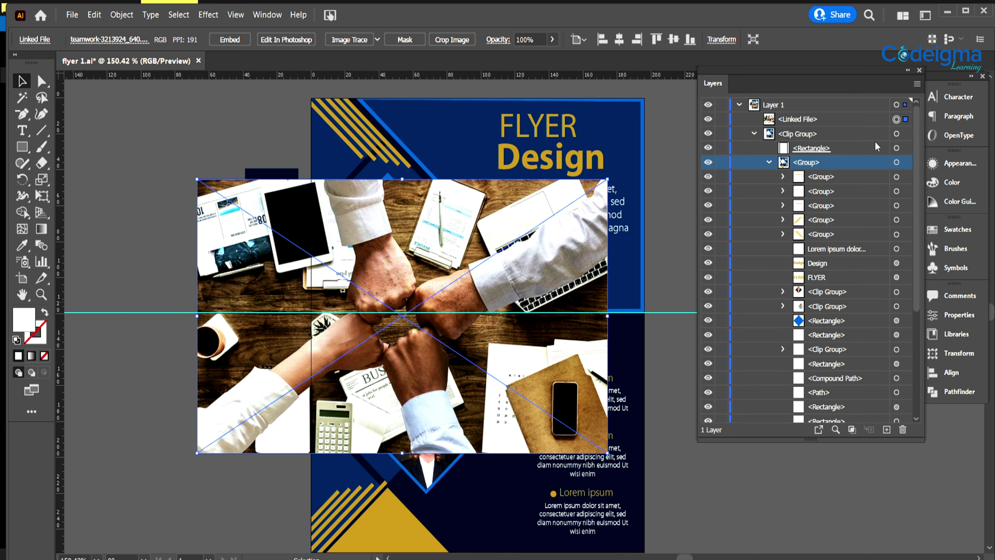
# Step: Stack the teamwork photo directly beneath the large white diamond and clip it to the diamond with a clipping mask
pyautogui.moveTo(871, 356); pyautogui.dragTo(873, 370)
pyautogui.scroll(-3, 853, 265)
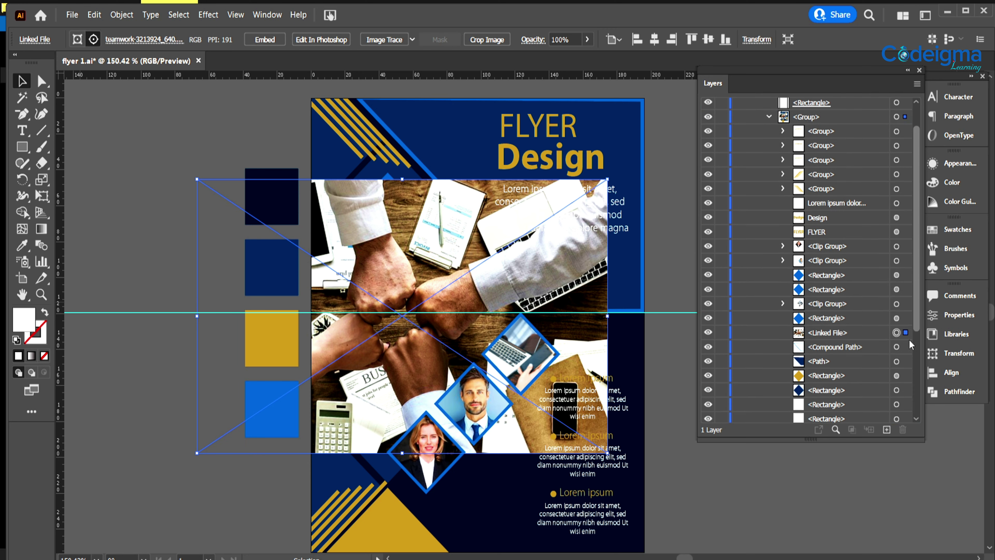
pyautogui.moveTo(853, 264); pyautogui.dragTo(846, 369)
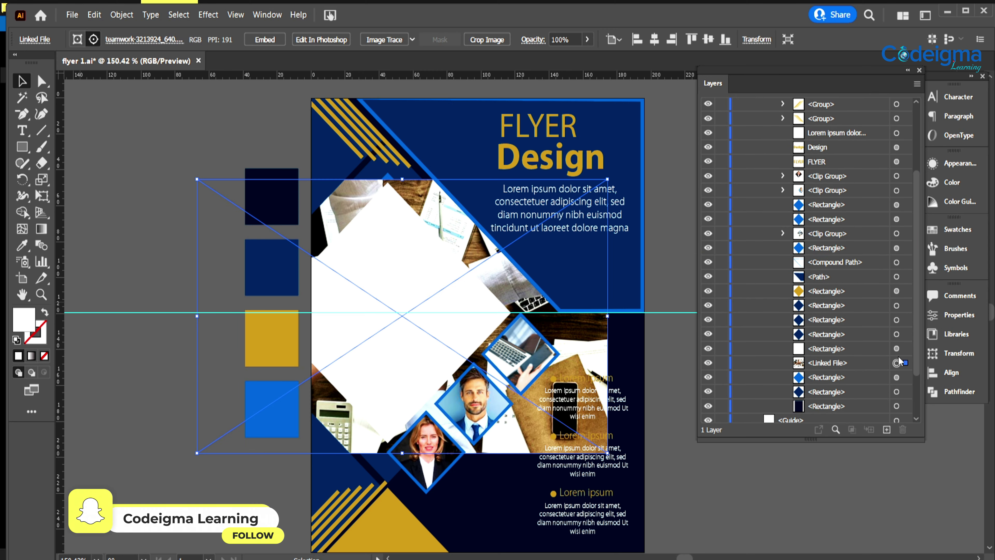
pyautogui.keyDown('shift'); pyautogui.click(896, 348); pyautogui.keyUp('shift')
pyautogui.rightClick(407, 344)
pyautogui.click(461, 447)
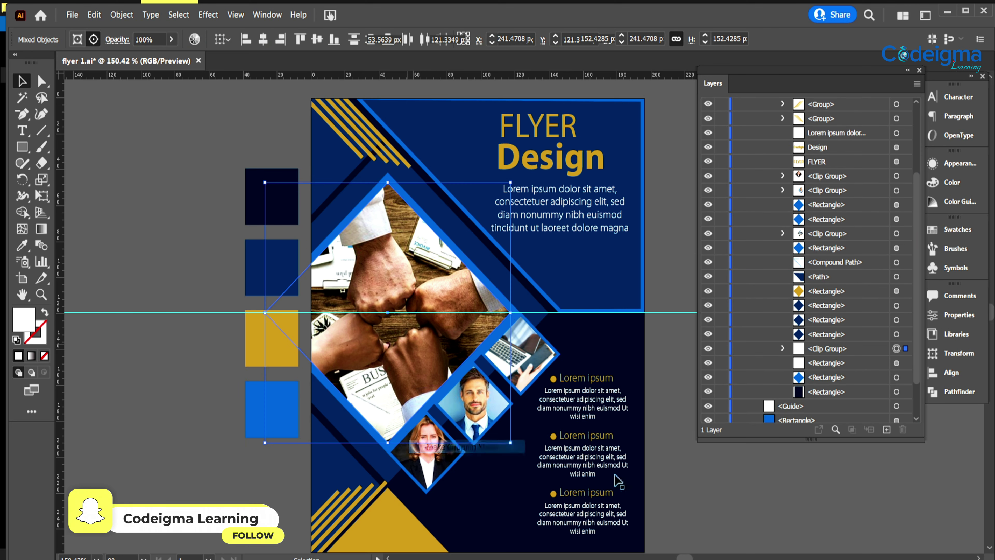
pyautogui.click(709, 469)
# Step: Group the four colour swatch squares beside the artboard and hide the group
pyautogui.moveTo(651, 444); pyautogui.dragTo(631, 410)
pyautogui.scroll(5, 912, 193)
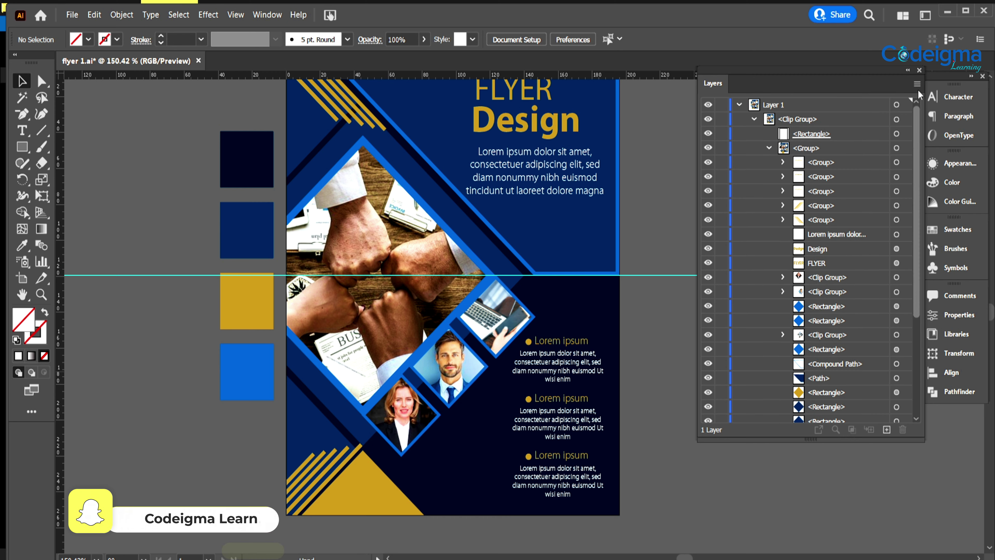
pyautogui.click(752, 119)
pyautogui.click(903, 148)
pyautogui.keyDown('shift'); pyautogui.click(904, 162); pyautogui.keyUp('shift')
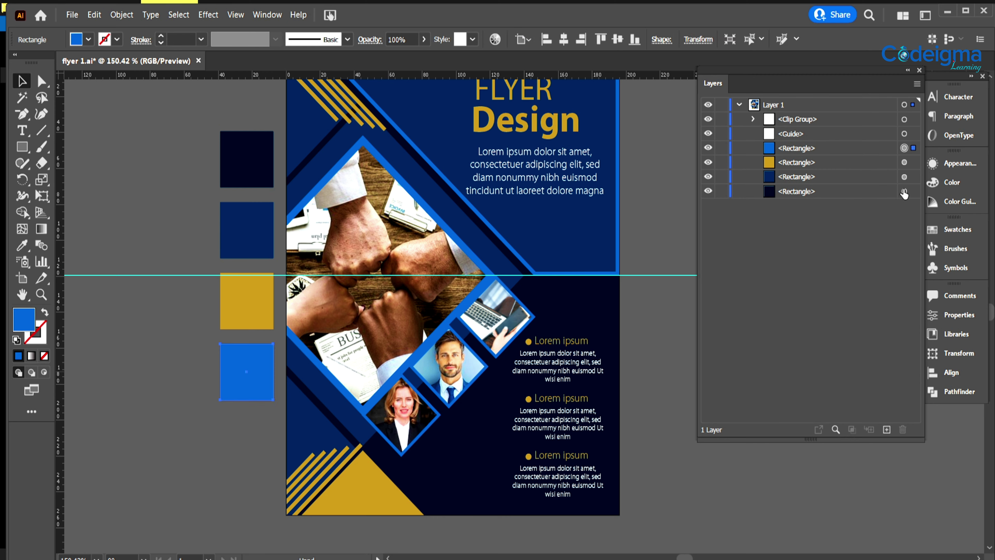
pyautogui.keyDown('shift'); pyautogui.click(904, 177); pyautogui.keyUp('shift')
pyautogui.keyDown('shift'); pyautogui.click(904, 191); pyautogui.keyUp('shift')
pyautogui.hotkey('ctrl', 'g')
pyautogui.hotkey('ctrl', '3')
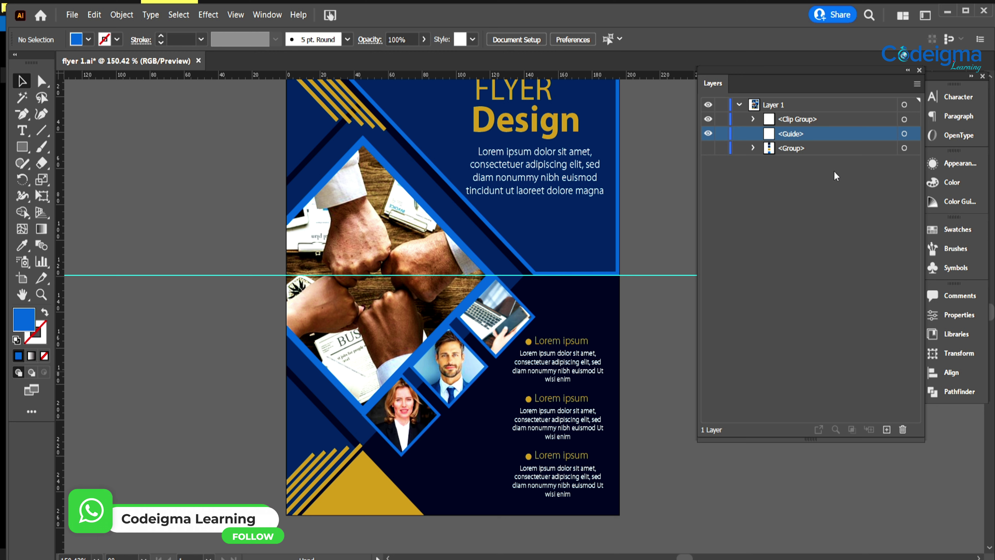
# Step: Delete the horizontal guide across the flyer and save the document
pyautogui.click(903, 428)
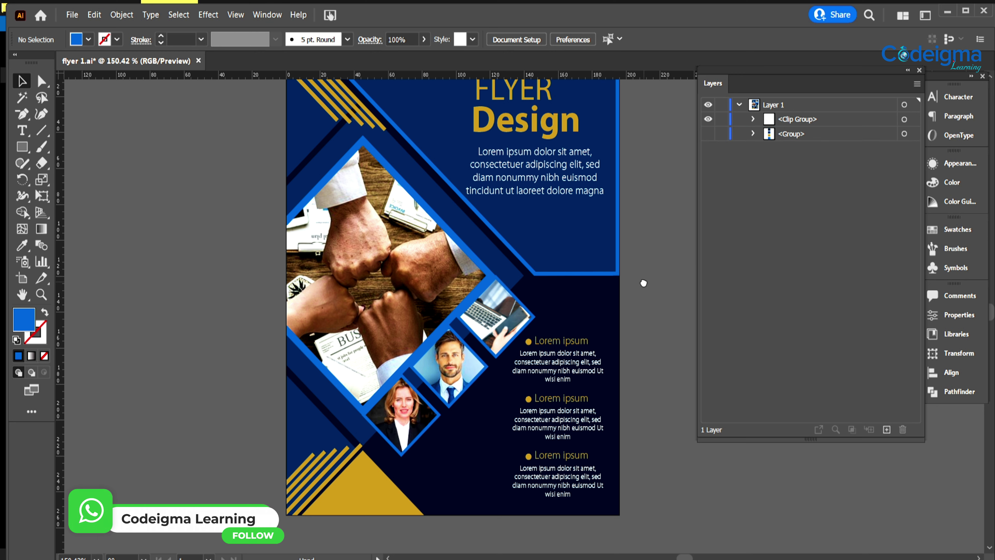
pyautogui.moveTo(643, 283); pyautogui.dragTo(636, 308)
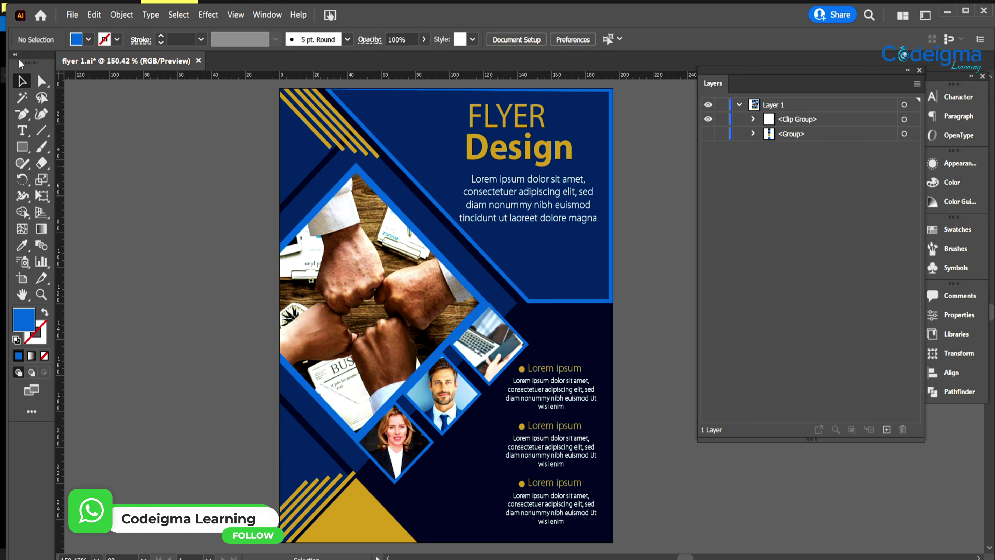
pyautogui.click(72, 16)
pyautogui.click(105, 128)
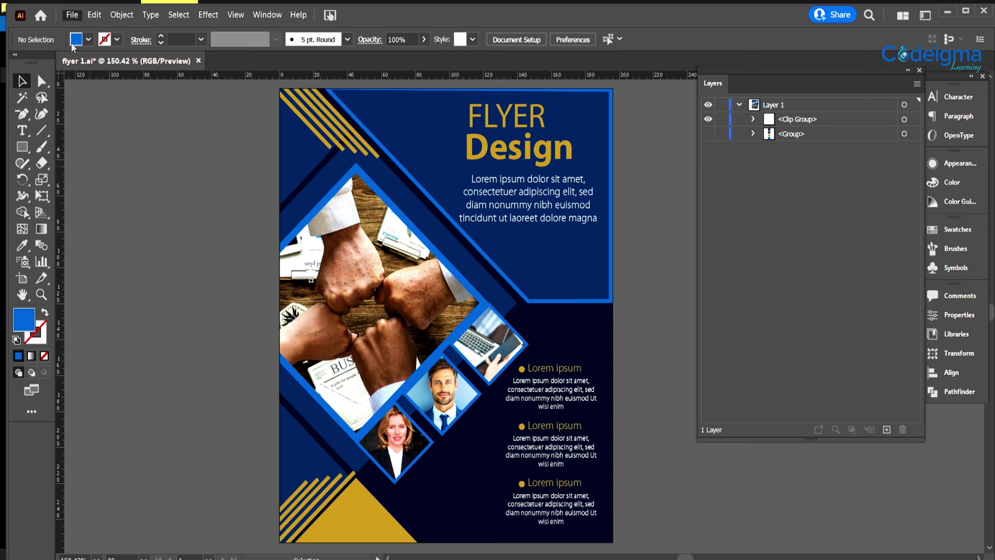
# Step: Export the flyer to the Desktop as a JPEG with the RGB color model, maximum quality 10 and High (300 ppi) resolution
pyautogui.click(71, 16)
pyautogui.moveTo(100, 246)
pyautogui.click(283, 260)
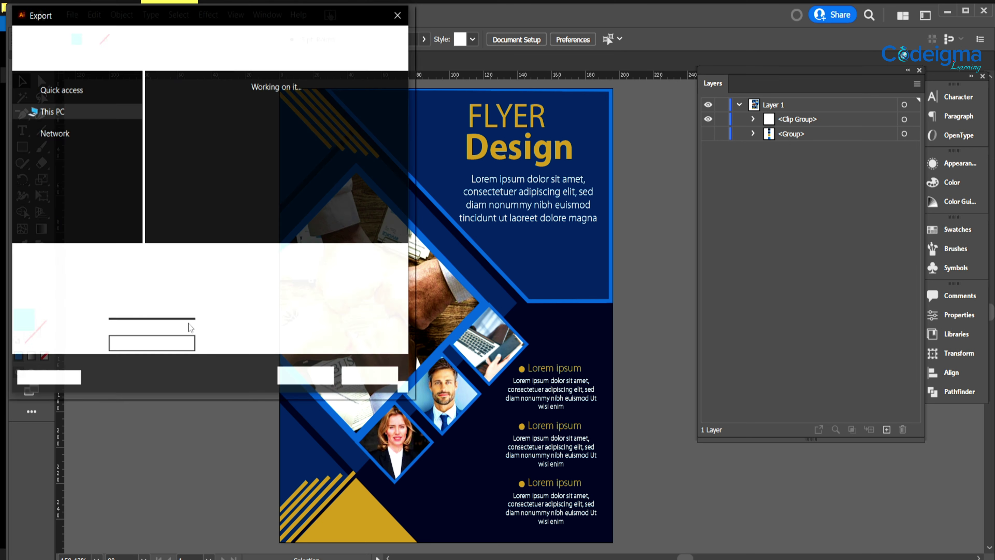
pyautogui.click(59, 105)
pyautogui.click(304, 376)
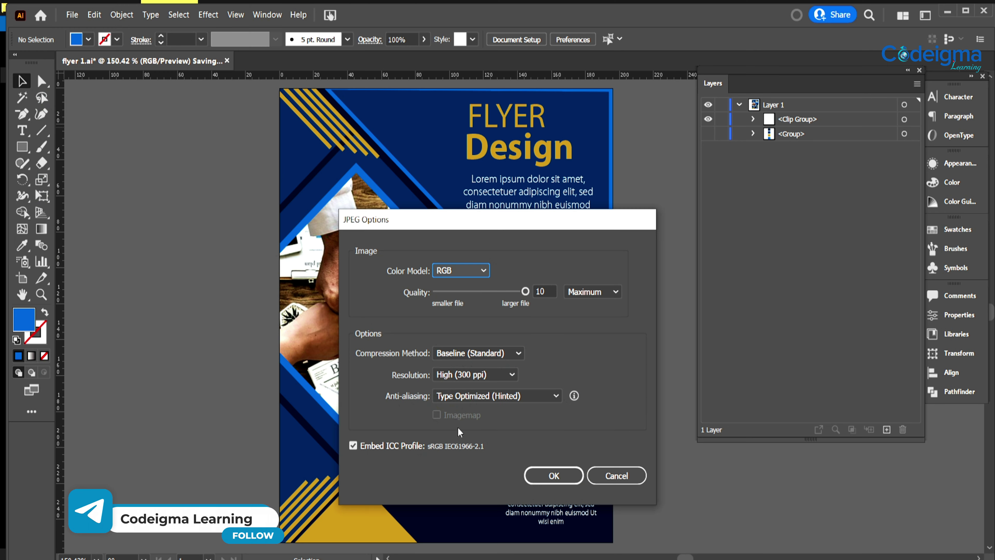
pyautogui.click(553, 475)
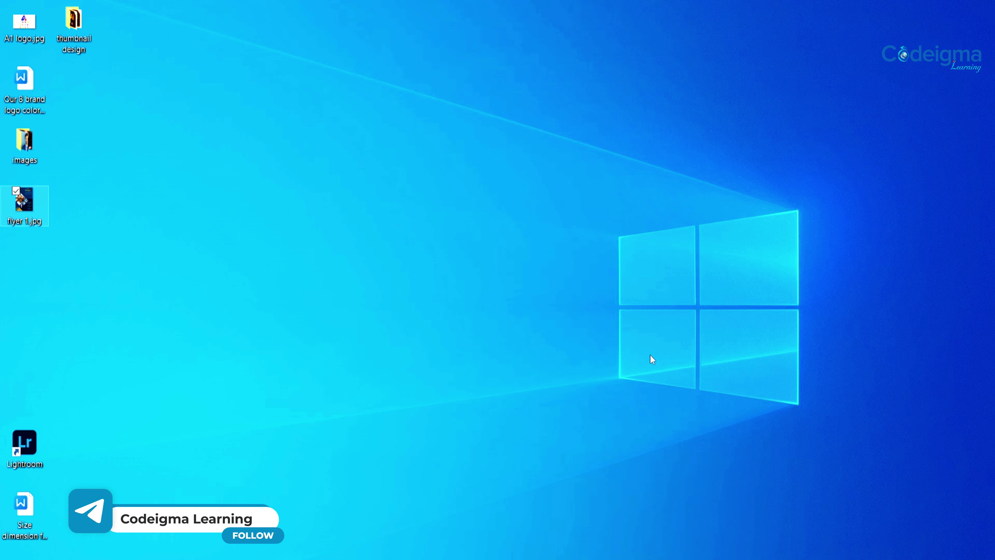
# Step: Open the exported flyer 1.jpg from the desktop and inspect the finished design up close
pyautogui.press('Return')
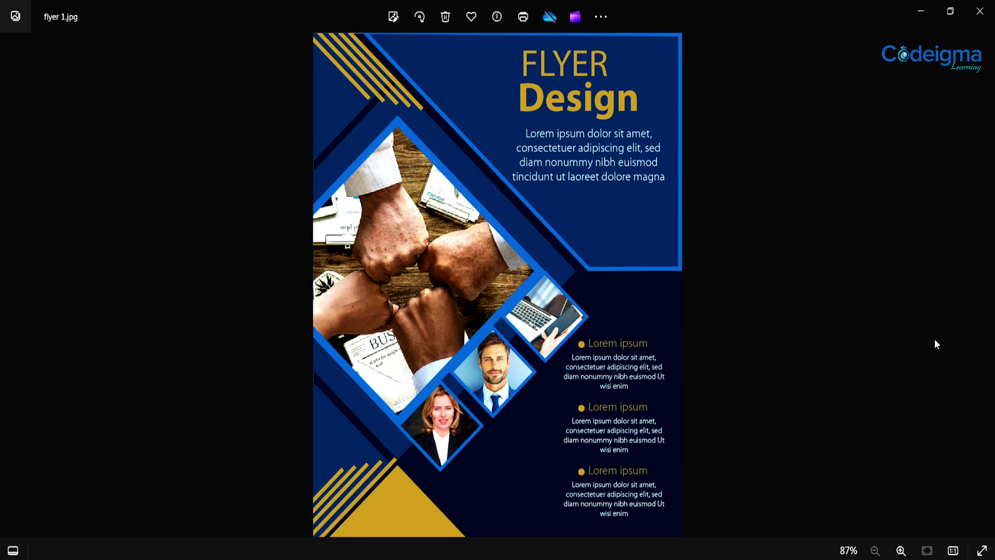
pyautogui.doubleClick(513, 416)
pyautogui.moveTo(506, 178); pyautogui.dragTo(558, 67)
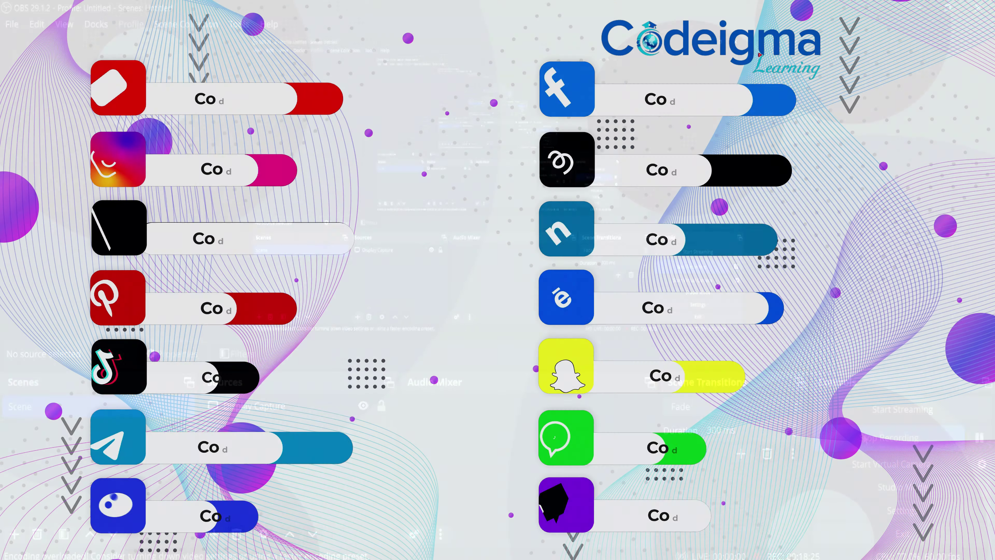